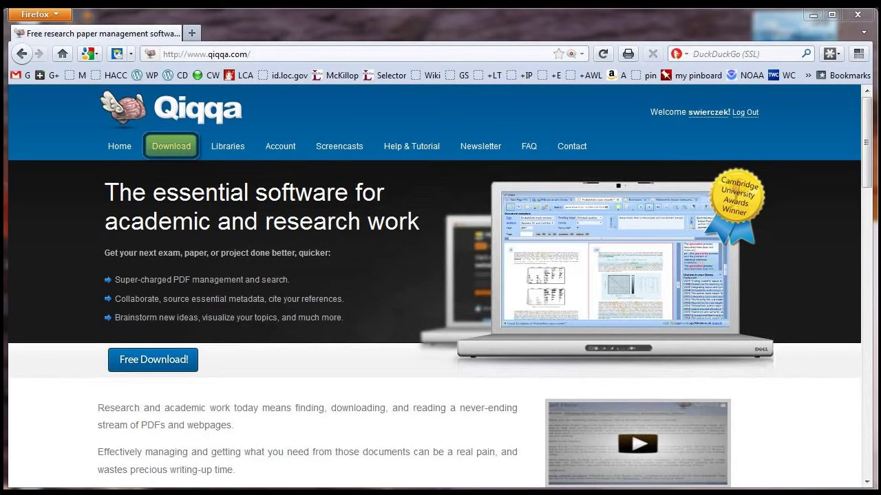
Step: Open the Download page from the qiqqa.com site navigation
left_click(171, 145)
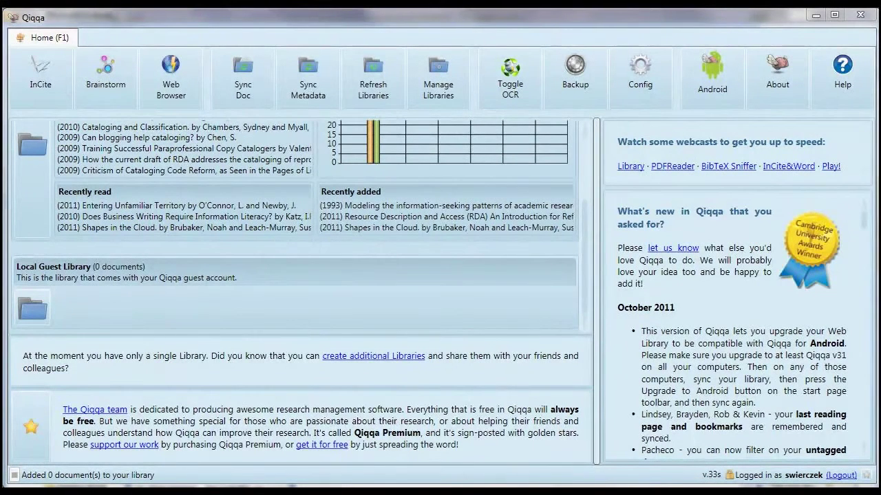
scroll(296, 220, "up", 4)
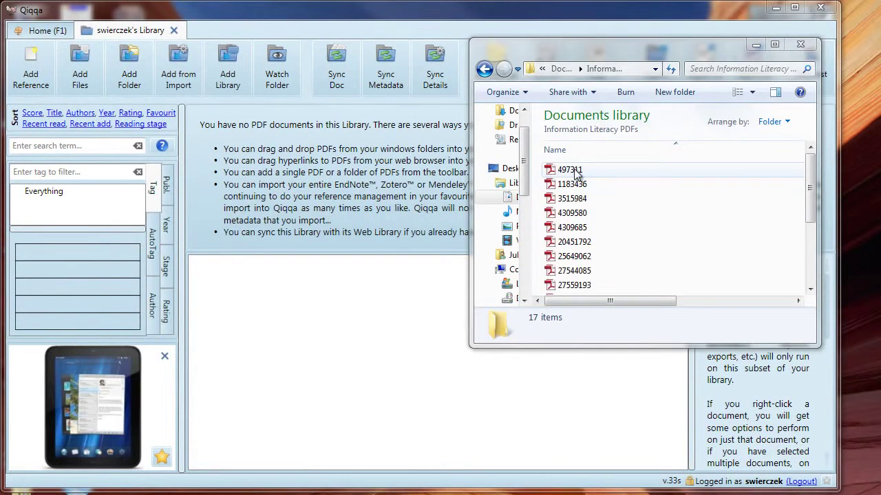
Step: Drop 497311.pdf from the Explorer window onto the Qiqqa library
left_click_drag(577, 173, 353, 314)
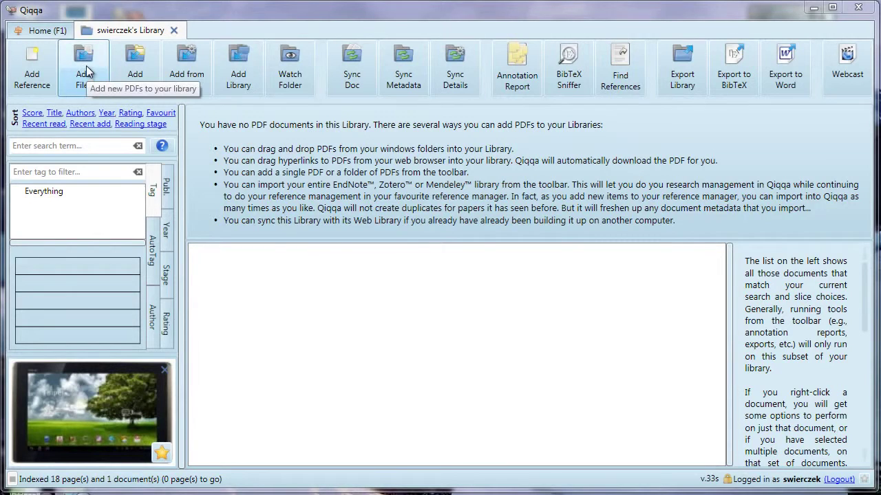
Step: Add 497311.pdf from the Information Literacy PDFs folder with Add Files
left_click(86, 65)
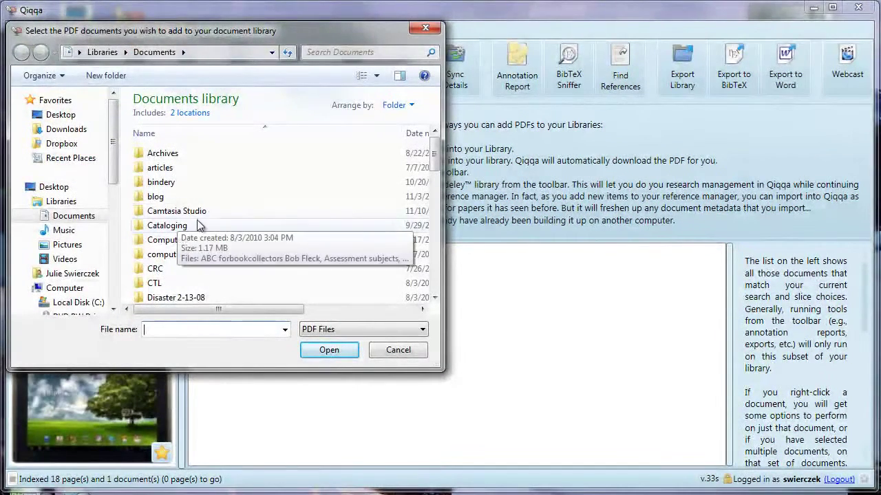
left_click_drag(434, 157, 435, 210)
double_click(256, 204)
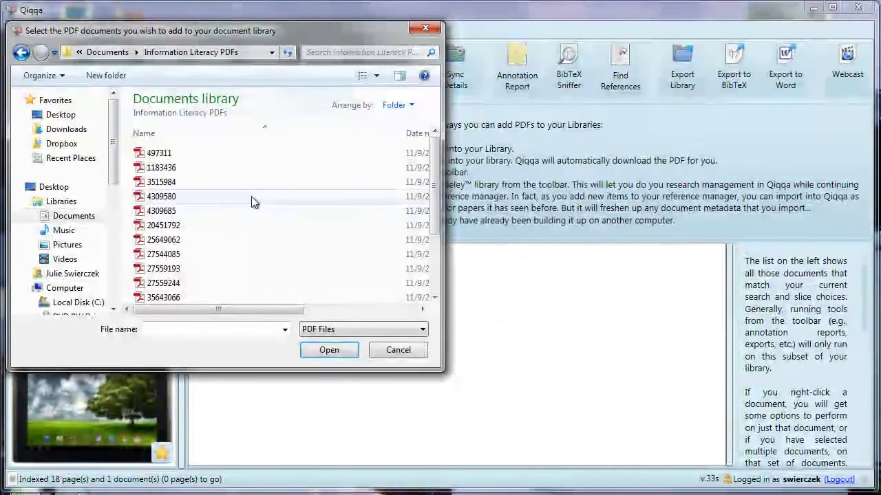
left_click(231, 153)
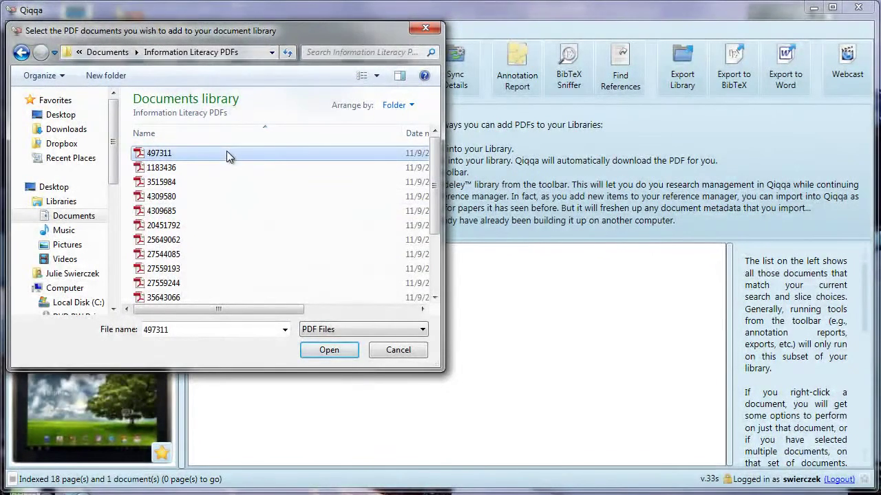
left_click(336, 351)
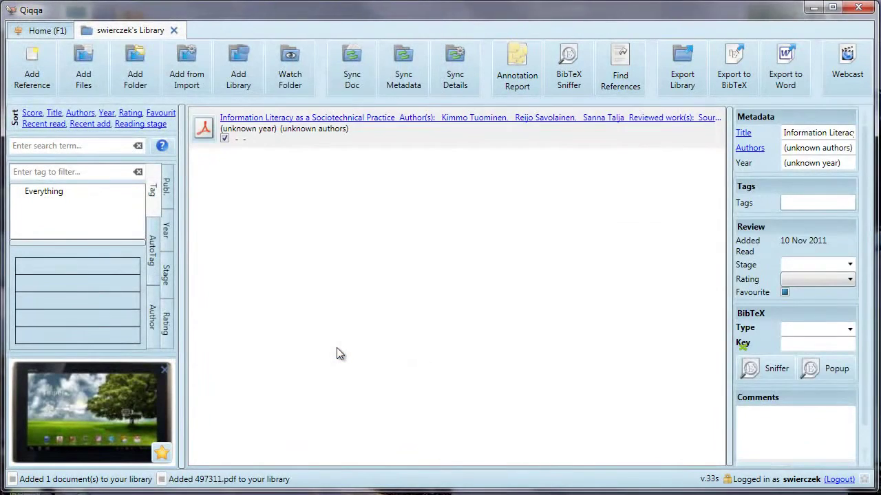
Step: Add 1183436, 3515984 and 4309580 together from the Information Literacy PDFs folder
left_click(86, 81)
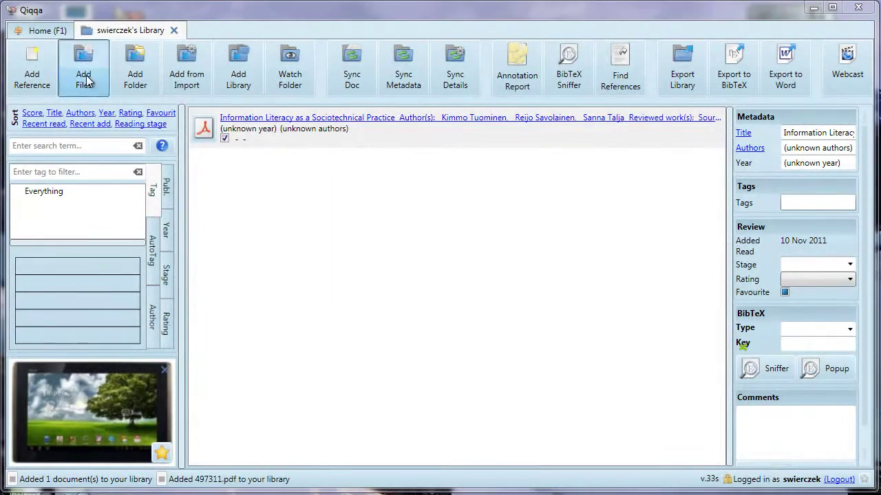
scroll(211, 237, "down", 3)
scroll(210, 238, "down", 1)
double_click(213, 251)
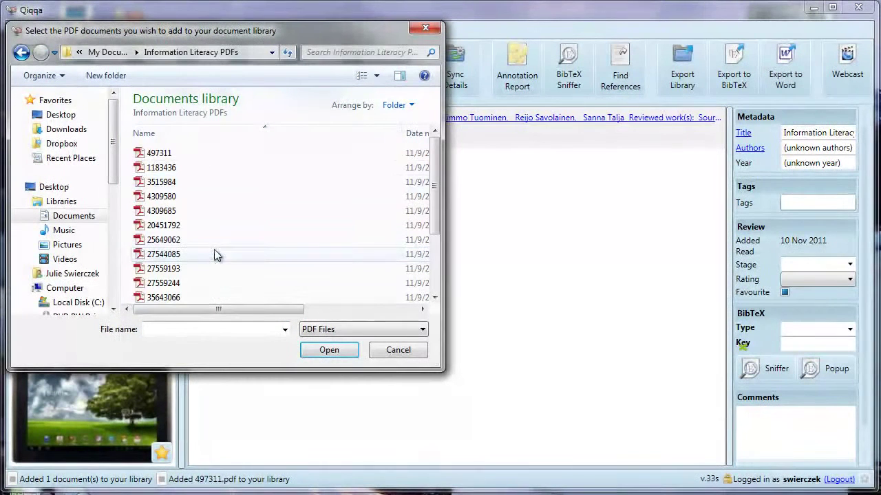
left_click(182, 168, "shift")
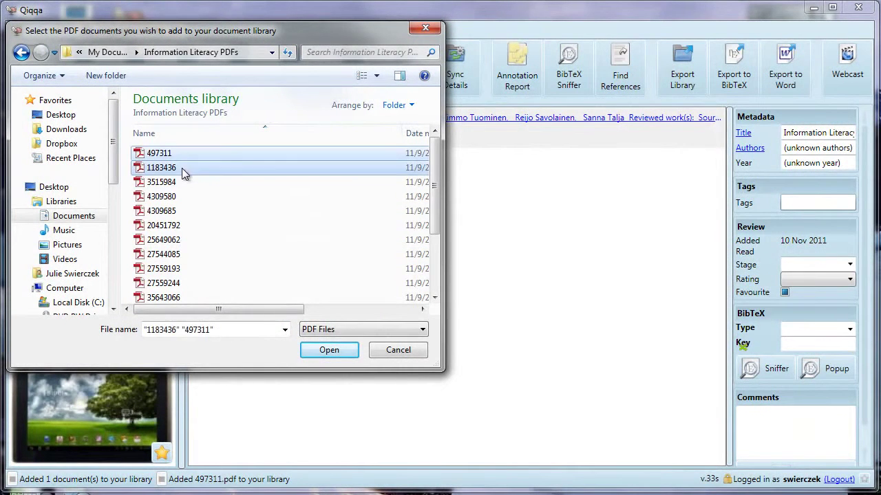
left_click(174, 183, "shift")
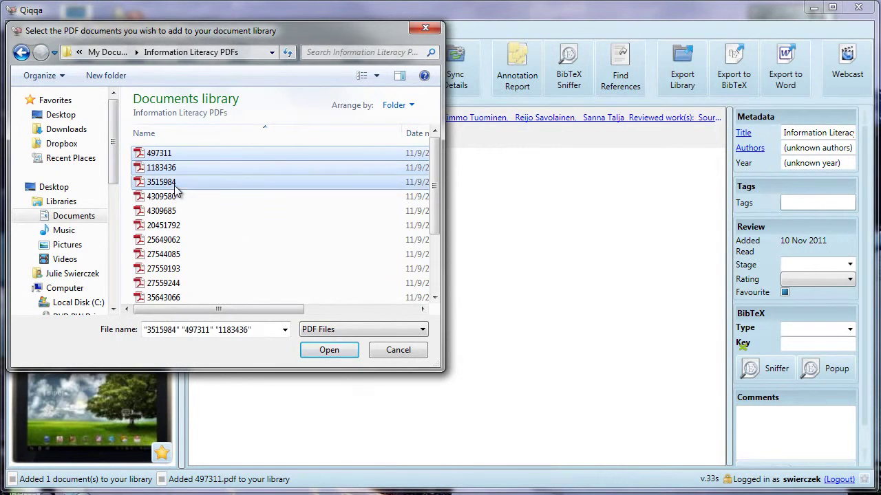
left_click(169, 196, "shift")
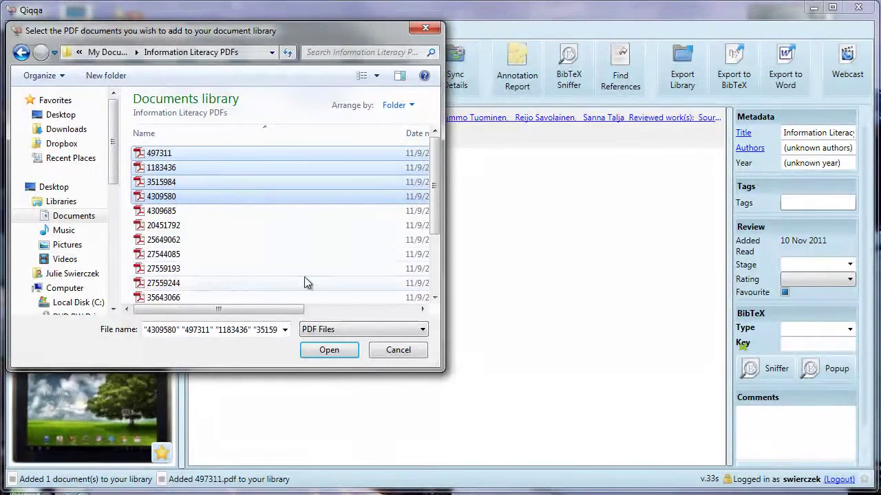
left_click(203, 155, "ctrl")
left_click(329, 351)
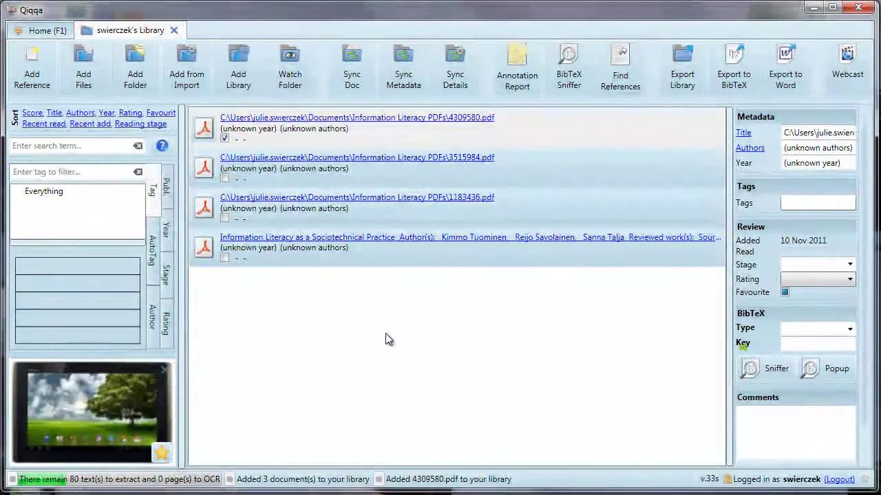
Step: Import every PDF in Documents > Information Literacy PDFs via Add Folder, adding 17 documents
left_click(136, 81)
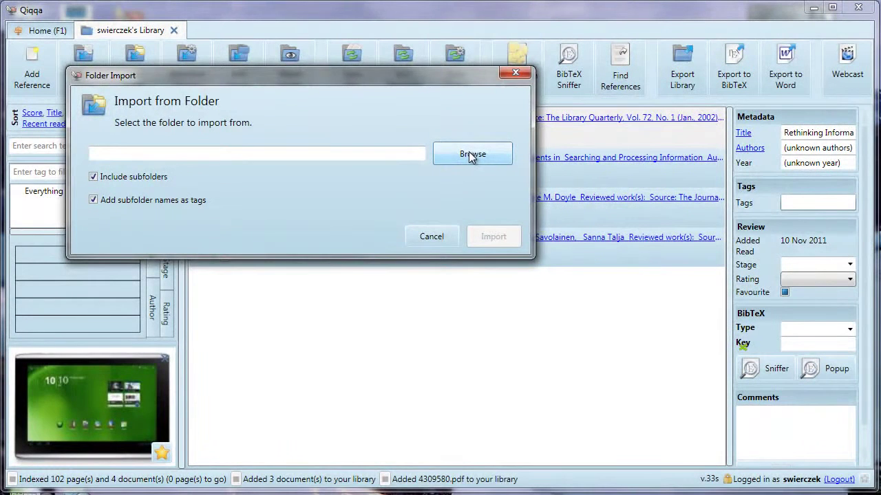
left_click(471, 155)
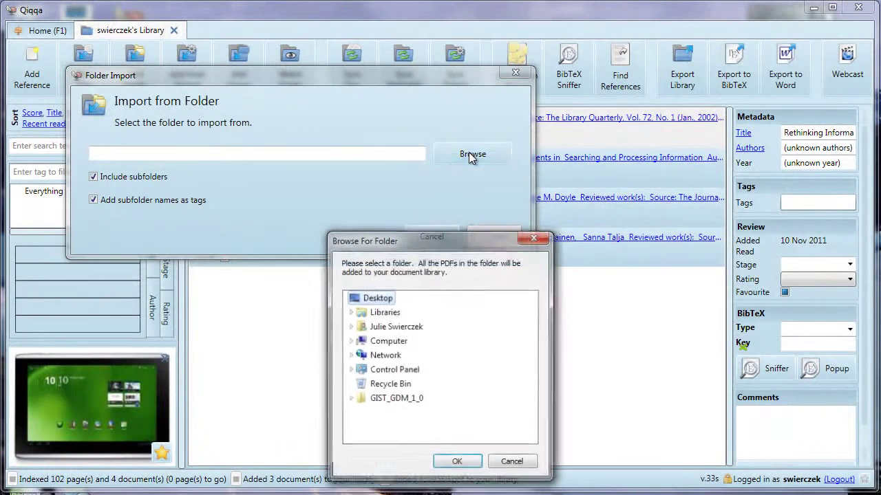
left_click(350, 328)
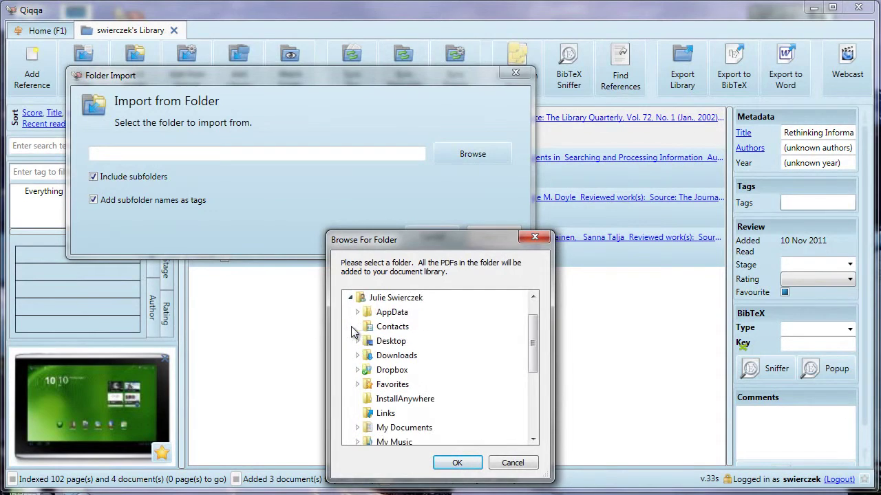
scroll(364, 371, "down", 1)
left_click(356, 382)
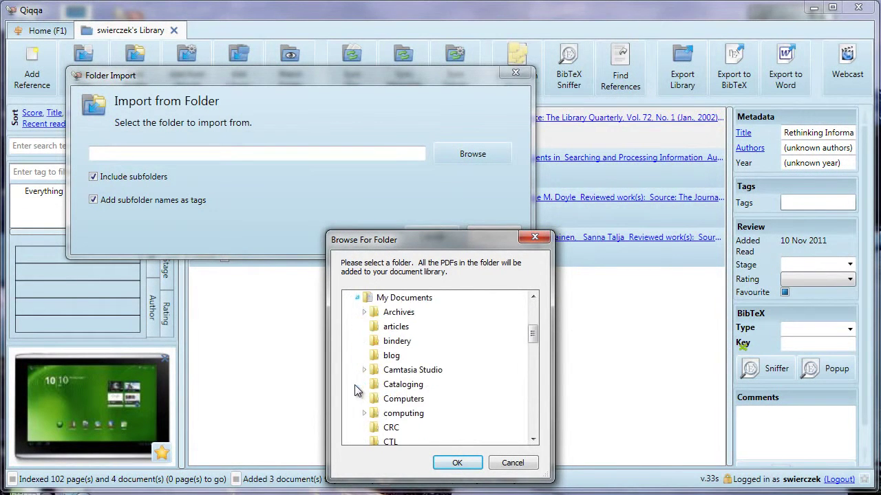
scroll(364, 385, "down", 5)
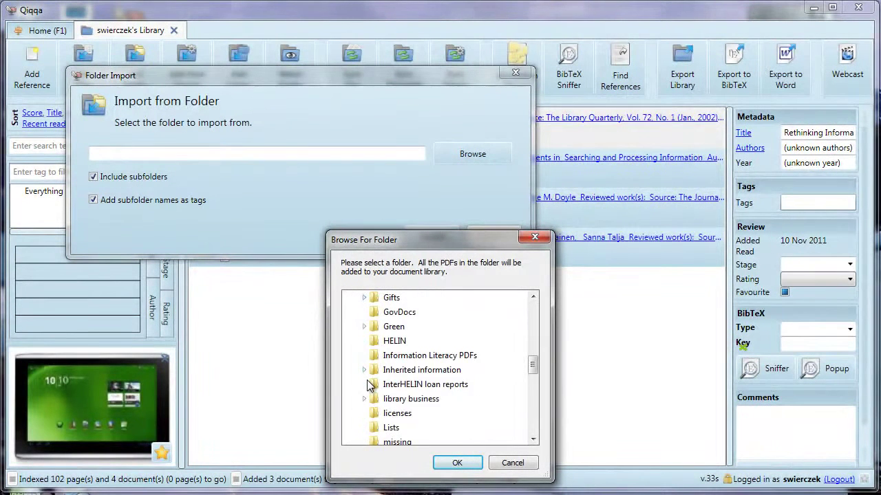
left_click(413, 357)
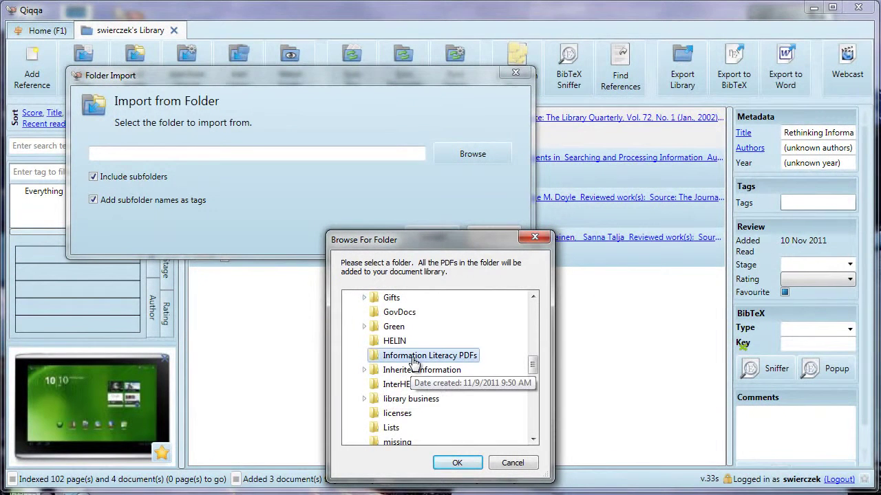
left_click(458, 464)
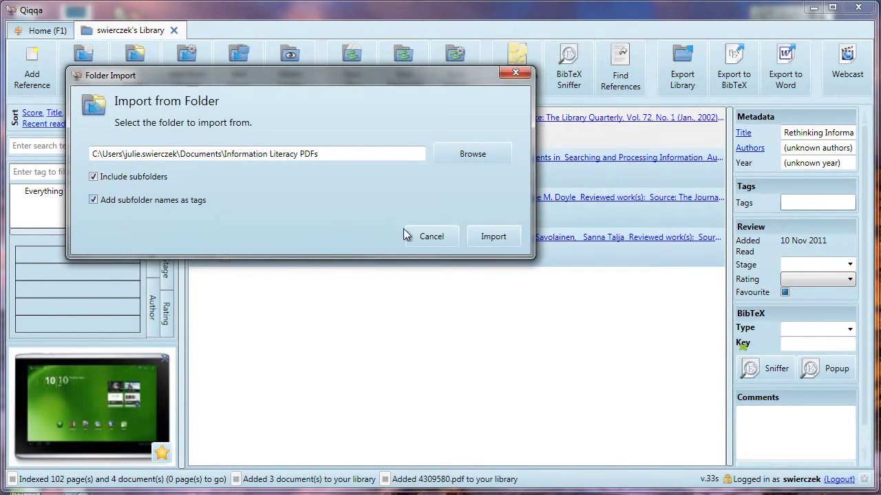
left_click(492, 236)
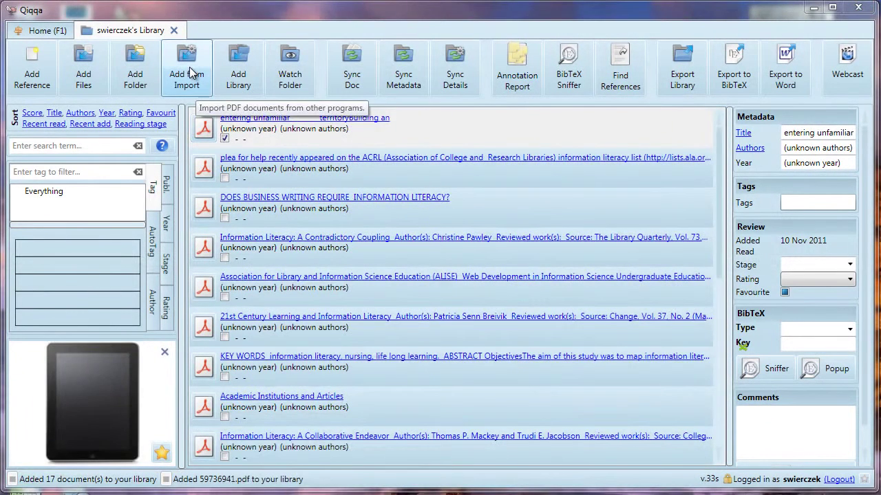
Step: View the Import options for Generic BibTeX, Mendeley, Zotero or EndNote, then close the window
left_click(191, 75)
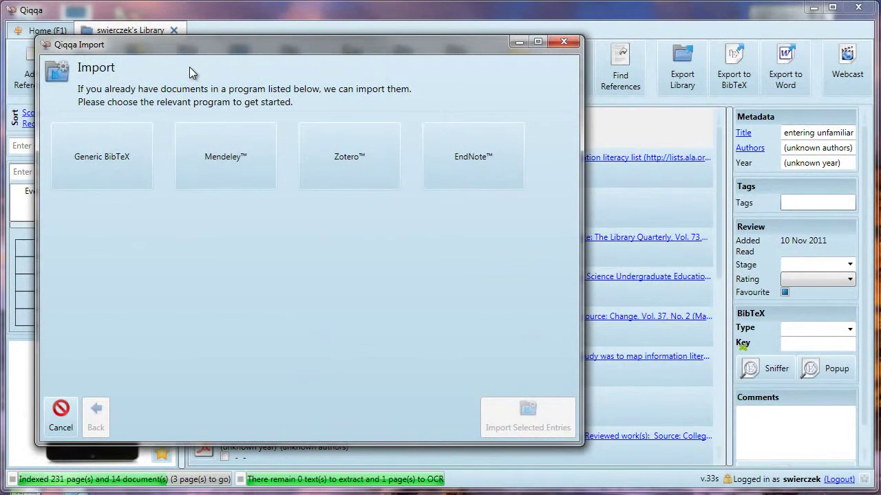
left_click(61, 417)
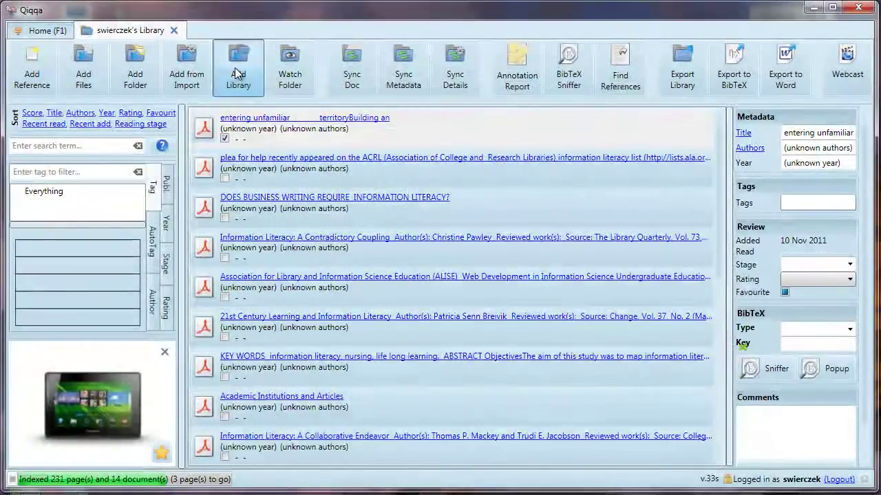
left_click(234, 67)
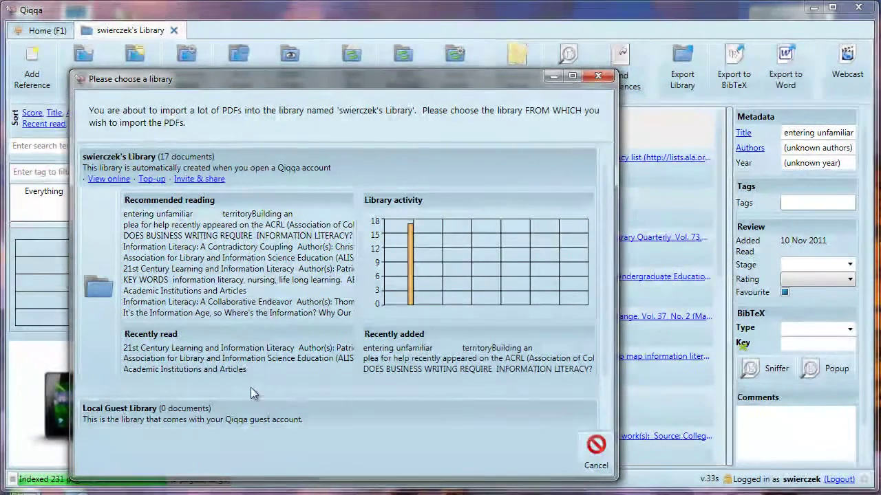
left_click(596, 456)
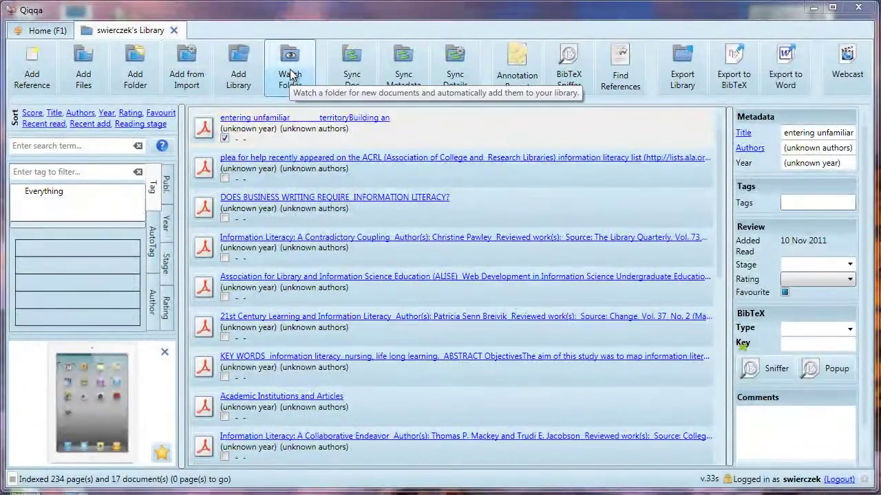
Step: Make Documents > Information Literacy PDFs the library's watched folder
left_click(290, 75)
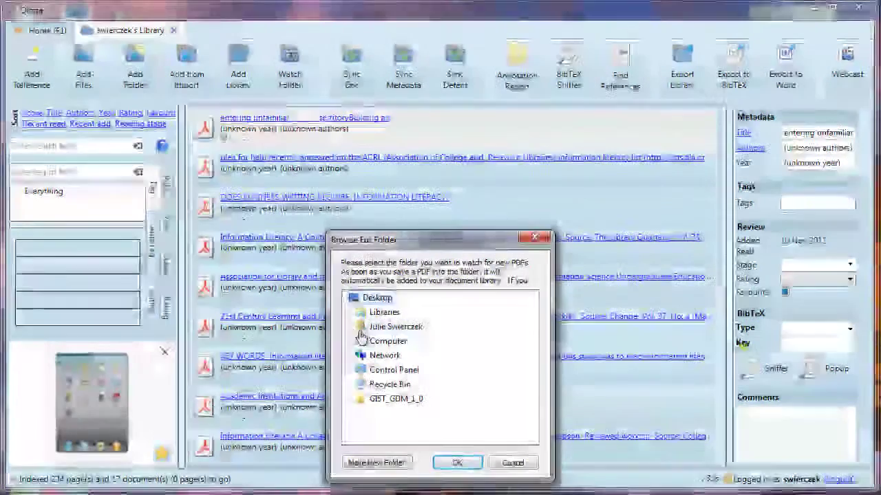
left_click(357, 327)
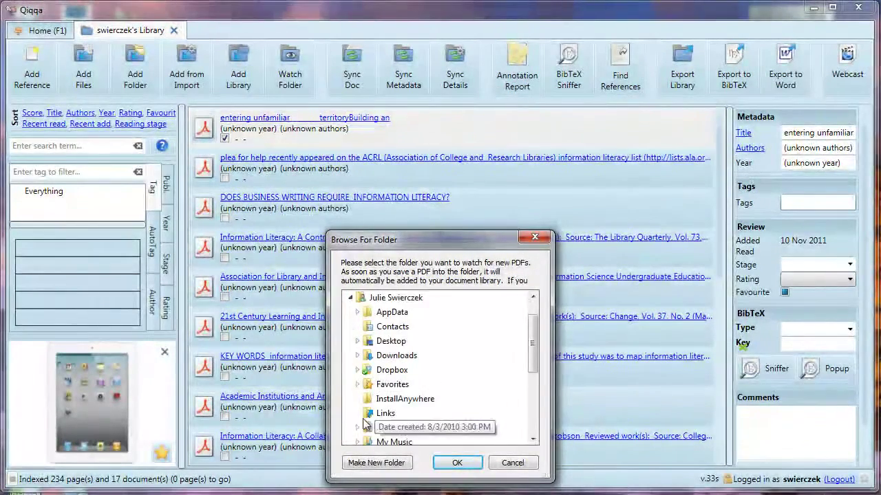
left_click(357, 426)
scroll(462, 383, "down", 5)
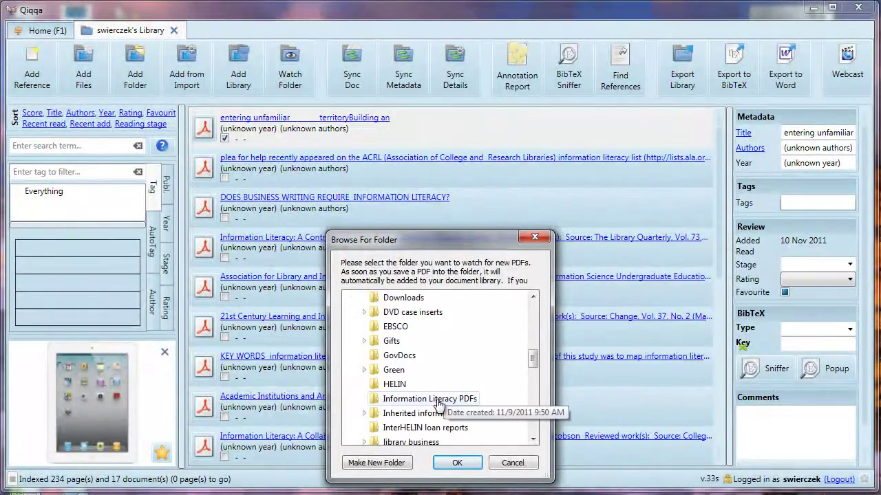
left_click(433, 399)
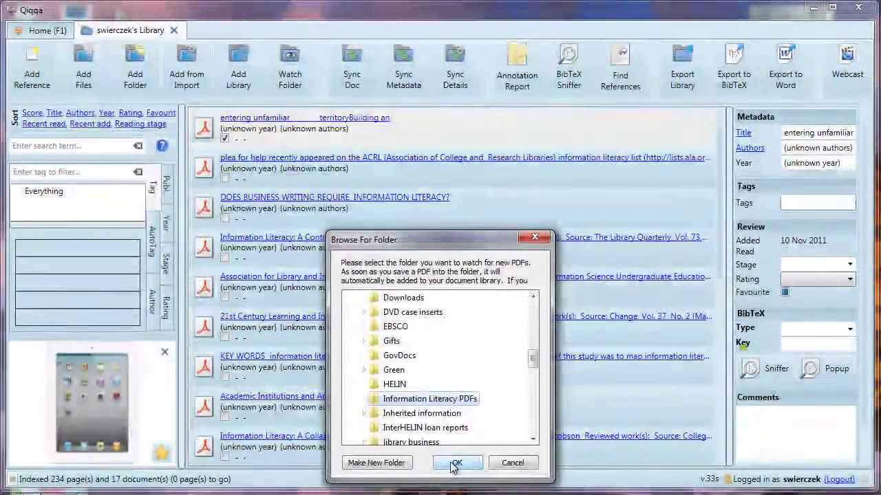
left_click(457, 462)
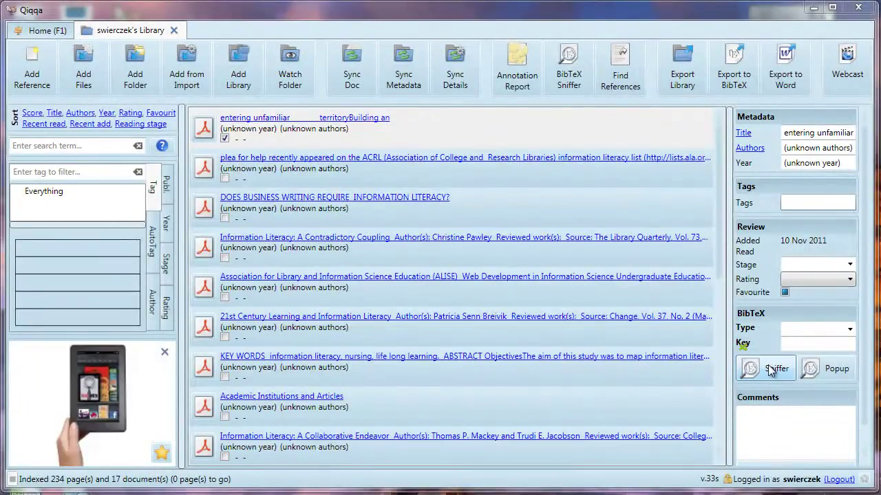
Step: Open the metadata sniffer, enlarge its window and give the paper preview more height
left_click(771, 370)
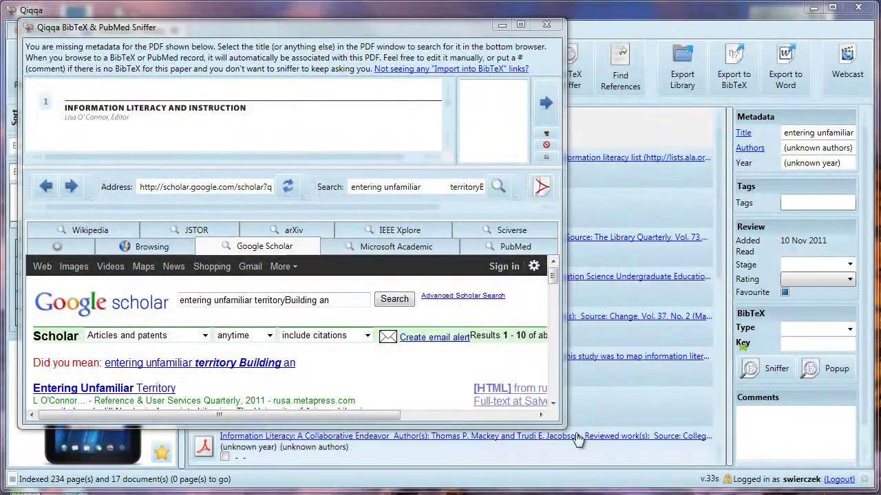
left_click_drag(564, 426, 607, 485)
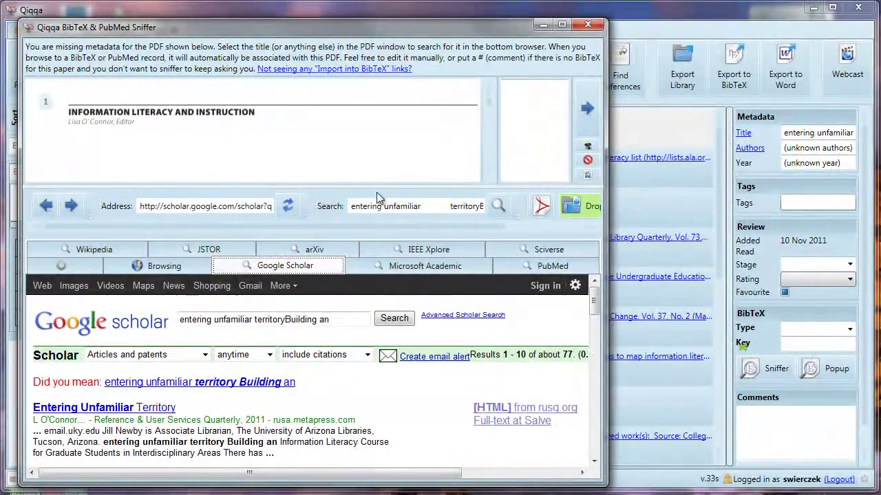
mouse_move(375, 191)
left_mouse_down()
mouse_move(377, 215)
mouse_move(380, 203)
left_mouse_up()
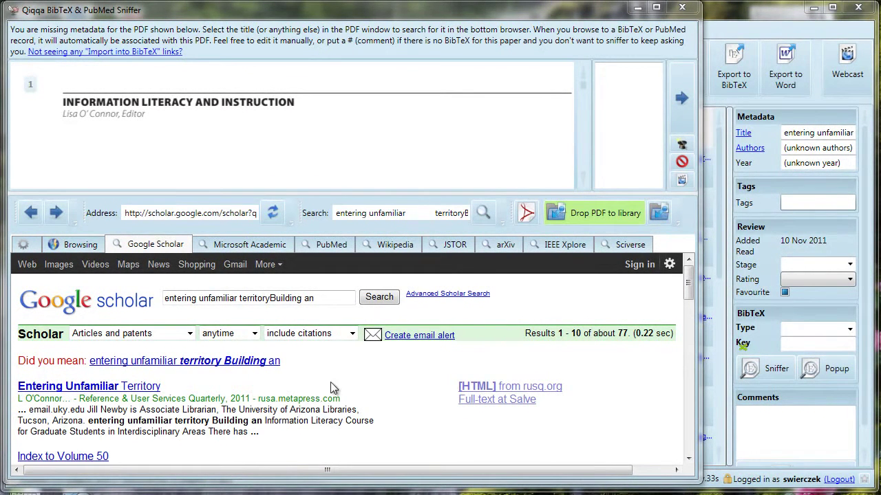
Step: Enable citation import links in BibTeX format in Scholar Preferences and save
left_click(669, 266)
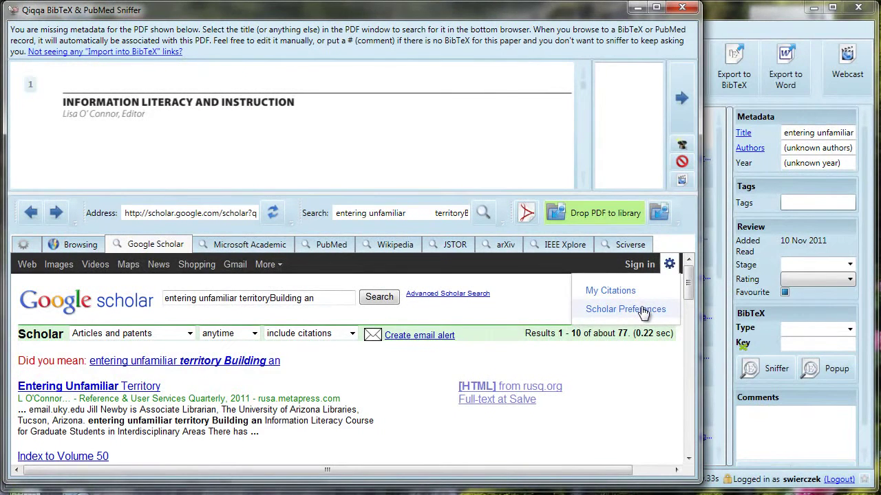
left_click(642, 311)
scroll(557, 350, "down", 2)
scroll(557, 350, "down", 5)
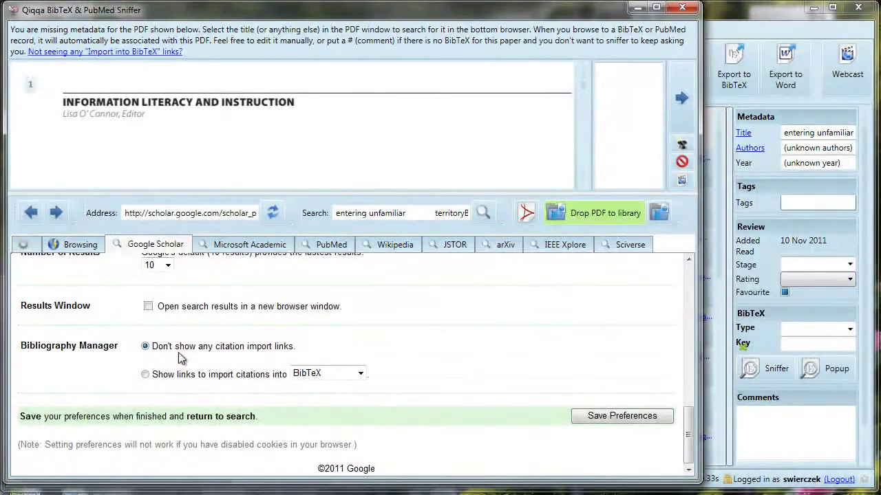
left_click(145, 375)
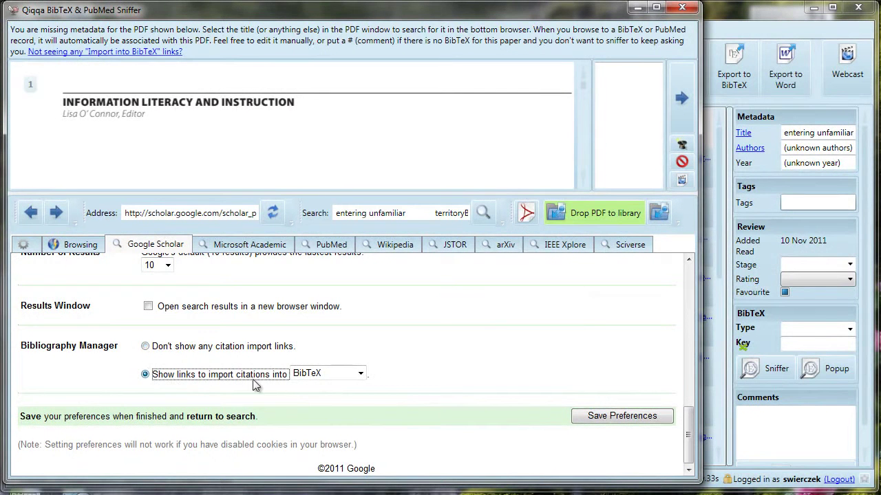
left_click(320, 373)
left_click(324, 386)
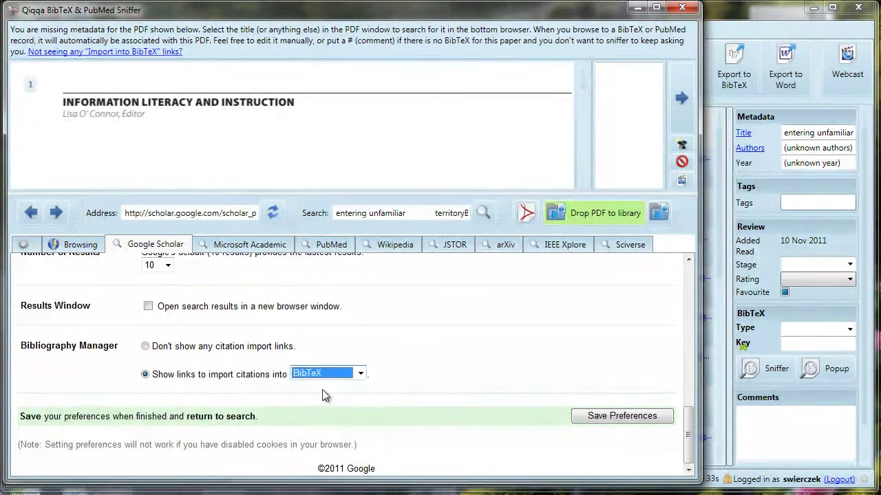
left_click(615, 415)
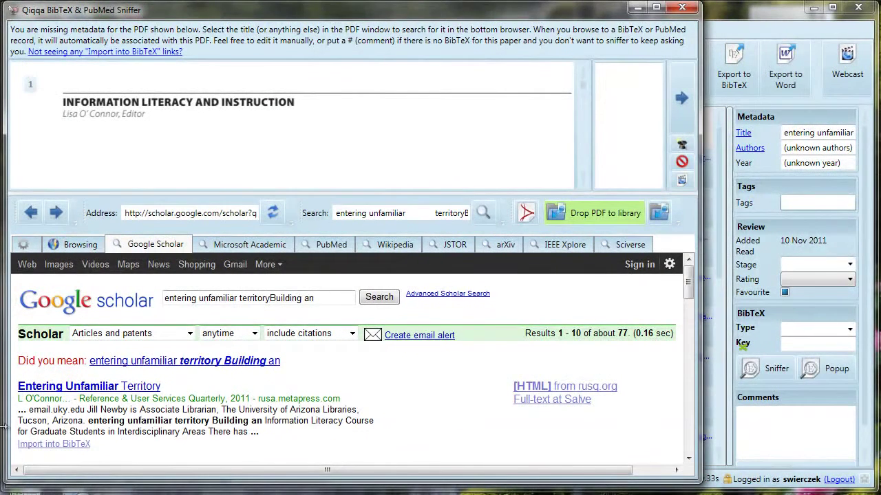
Step: Import the 'Entering Unfamiliar Territory' BibTeX record and advance to the next paper
scroll(121, 432, "down", 3)
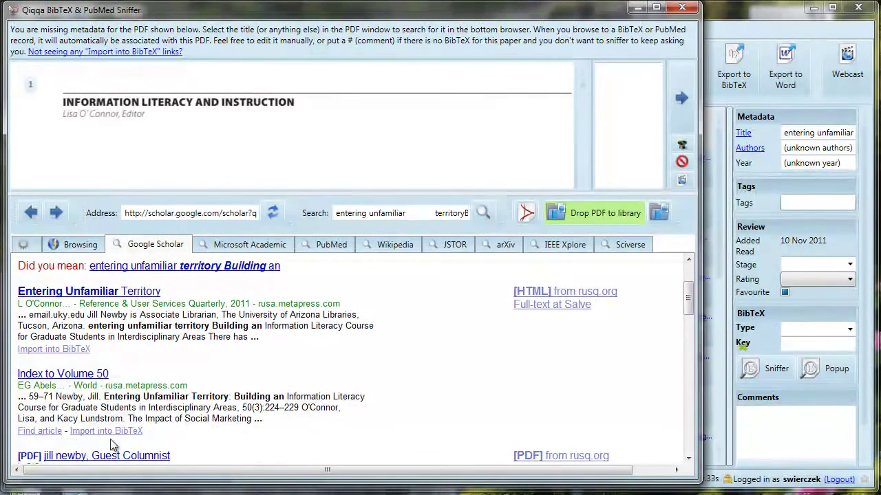
scroll(200, 433, "down", 2)
scroll(200, 434, "down", 1)
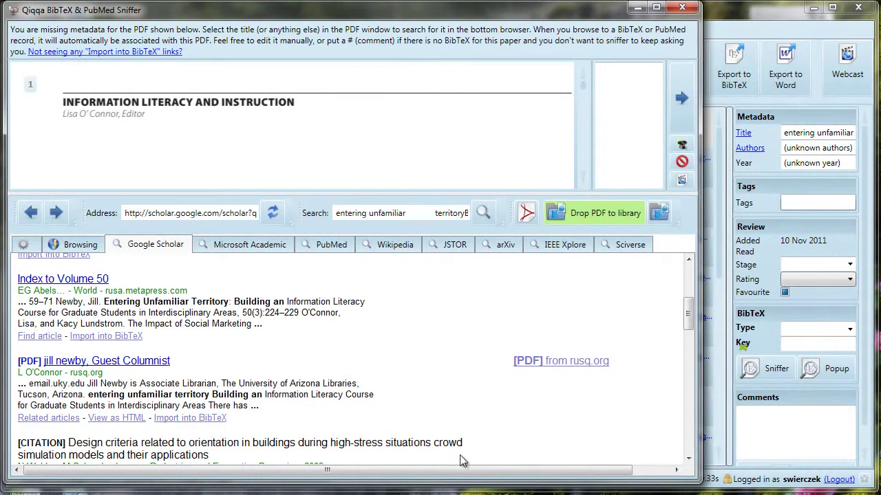
left_click(483, 213)
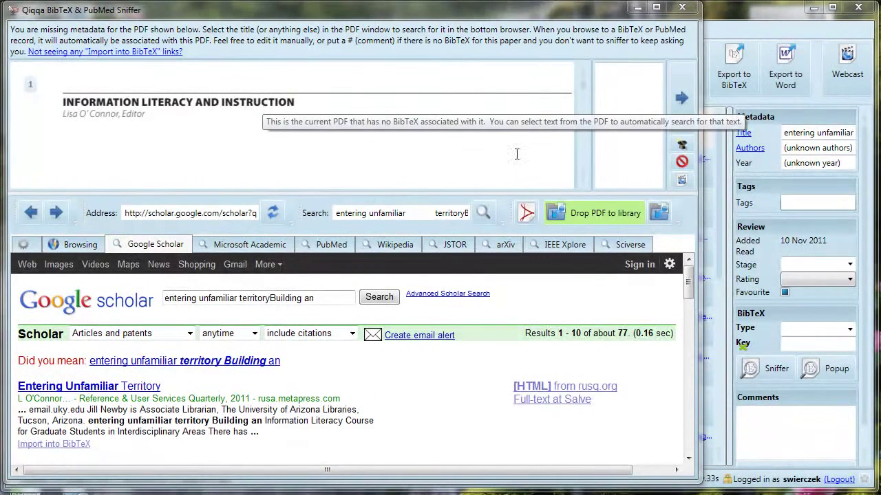
scroll(582, 180, "down", 1)
scroll(582, 180, "down", 5)
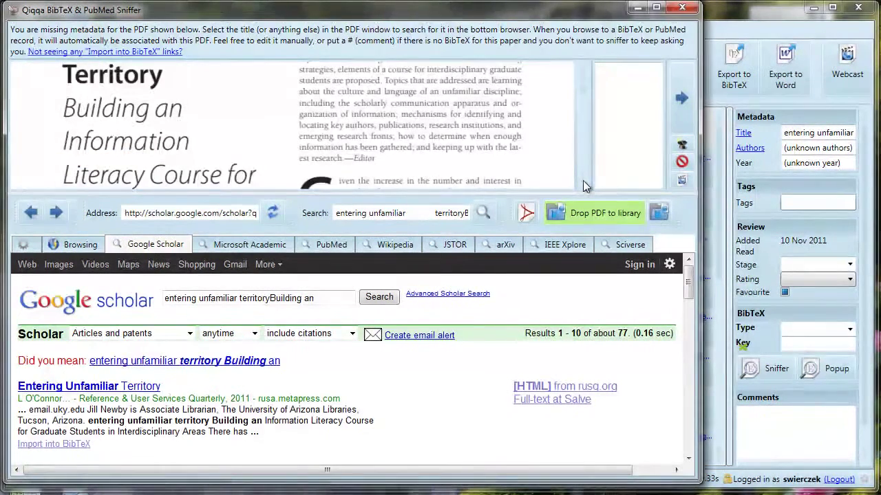
scroll(582, 180, "down", 6)
scroll(582, 180, "down", 5)
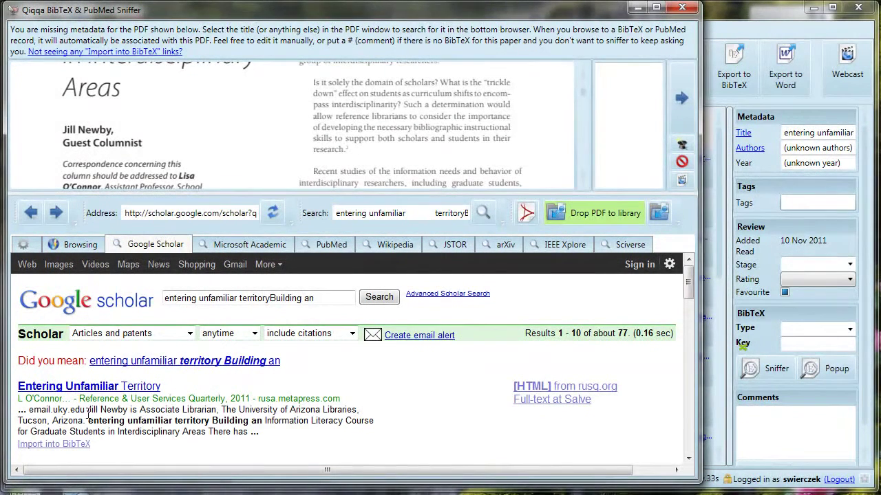
left_click(63, 445)
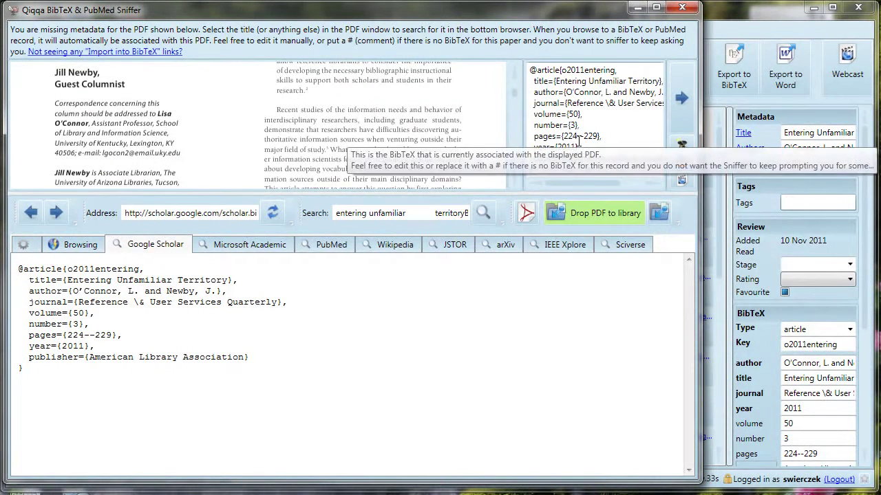
left_click(683, 105)
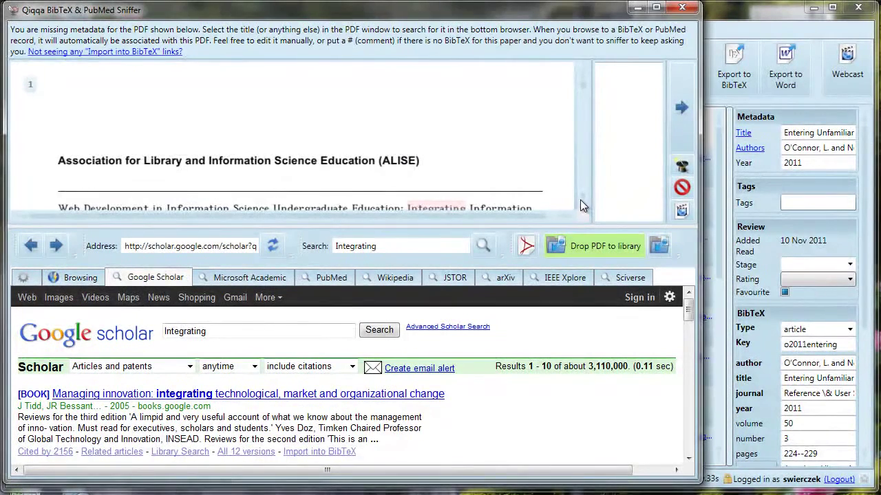
Step: Search Scholar by the paper's title, import the 'Web development' BibTeX record, and advance
scroll(581, 199, "down", 2)
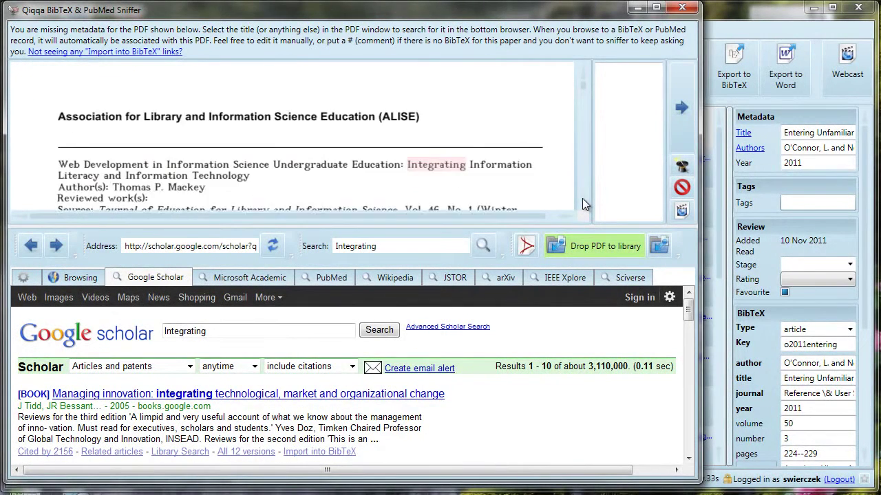
scroll(582, 198, "down", 1)
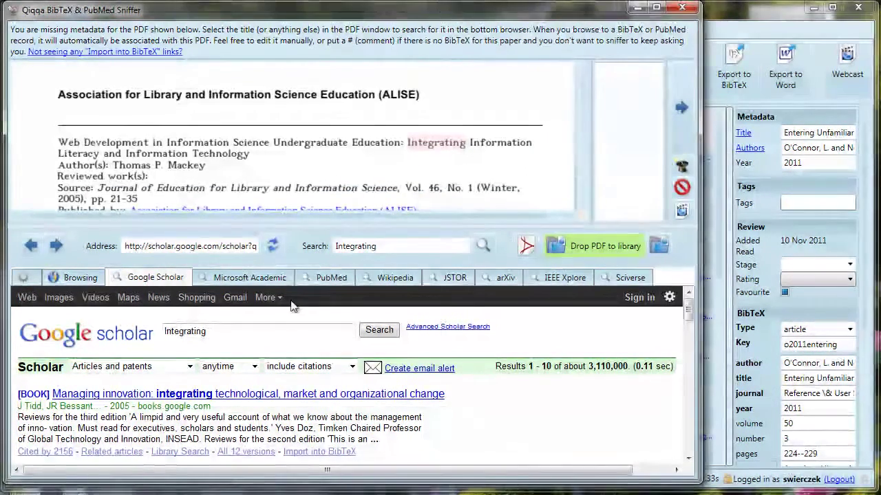
left_click_drag(215, 332, 160, 332)
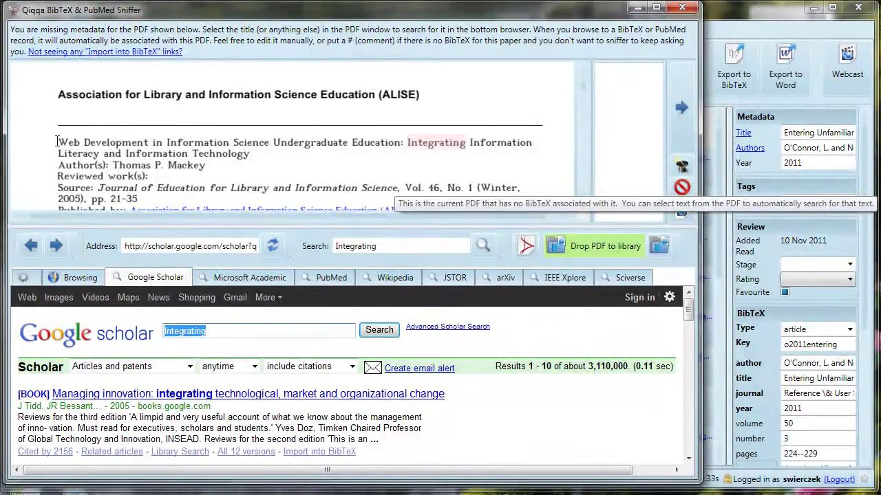
left_click_drag(58, 141, 273, 159)
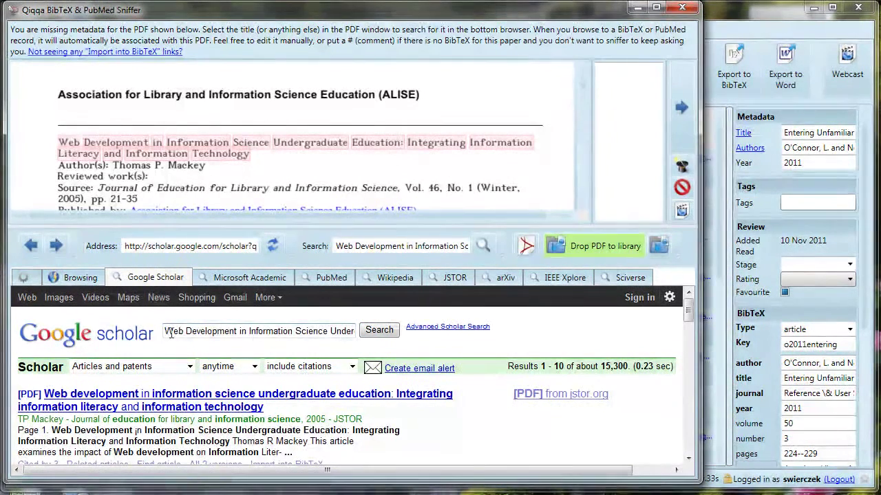
left_click_drag(167, 332, 404, 345)
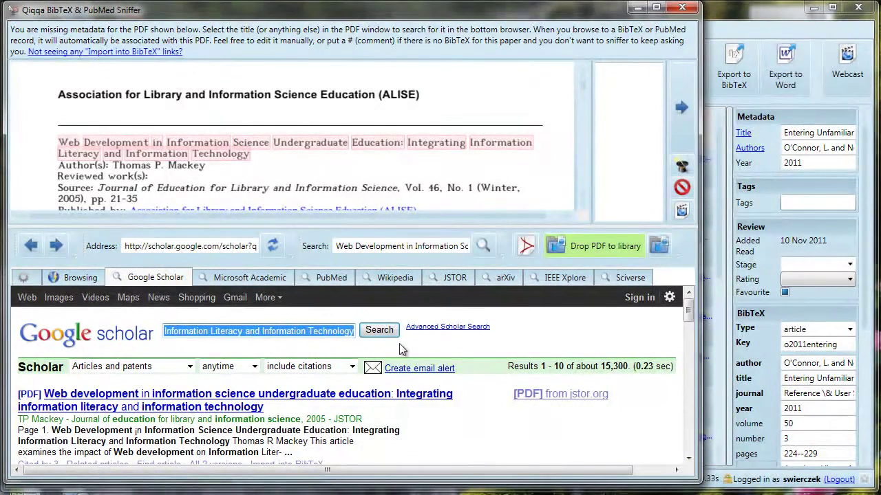
left_click(406, 431)
scroll(379, 421, "down", 2)
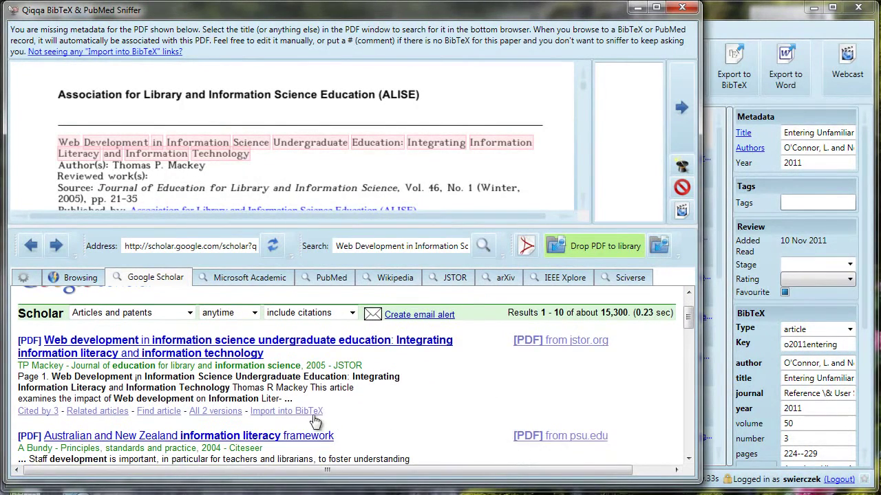
left_click(295, 413)
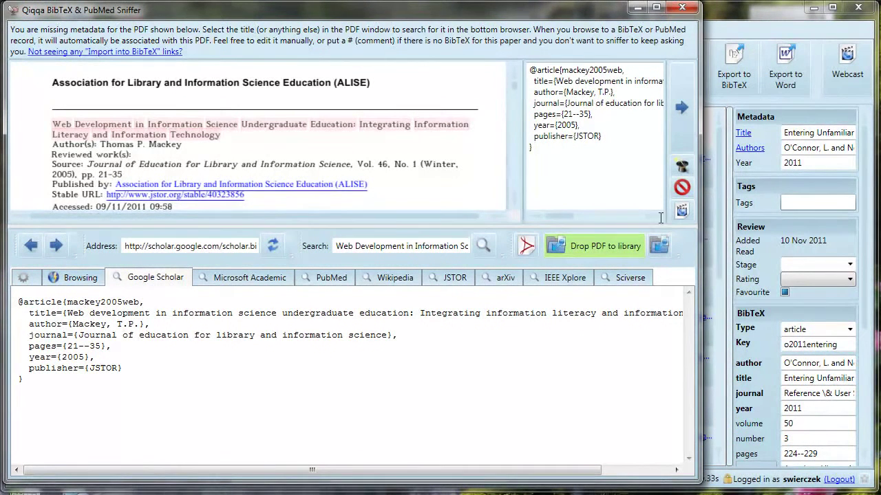
left_click(683, 107)
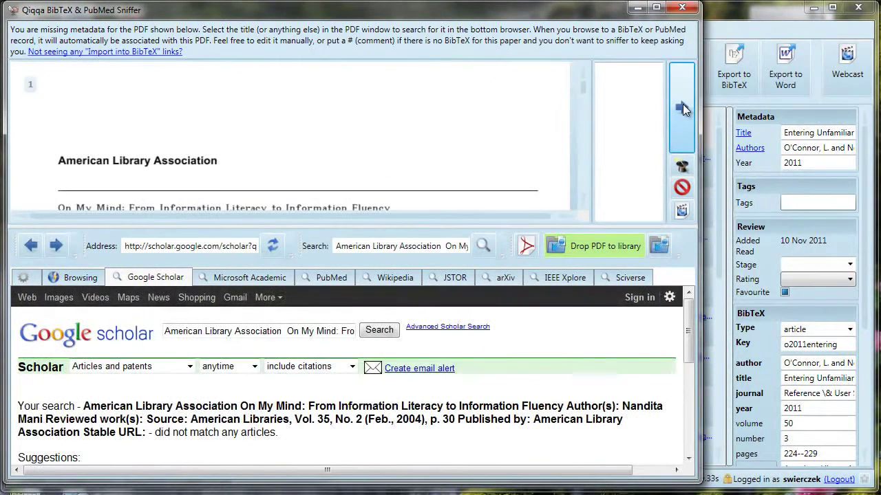
Step: Skip to the next unmatched PDF and import the Scholar BibTeX for the Contradictory Coupling paper
left_click(683, 107)
left_click_drag(332, 408, 22, 386)
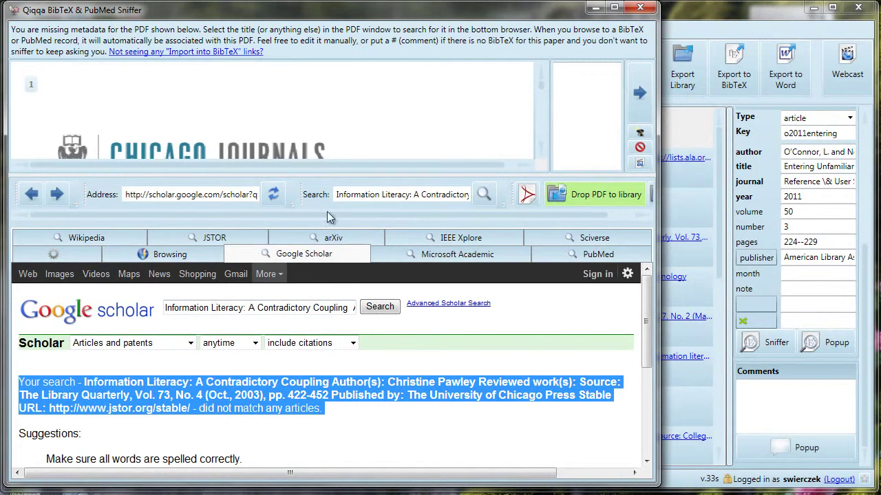
scroll(541, 149, "down", 2)
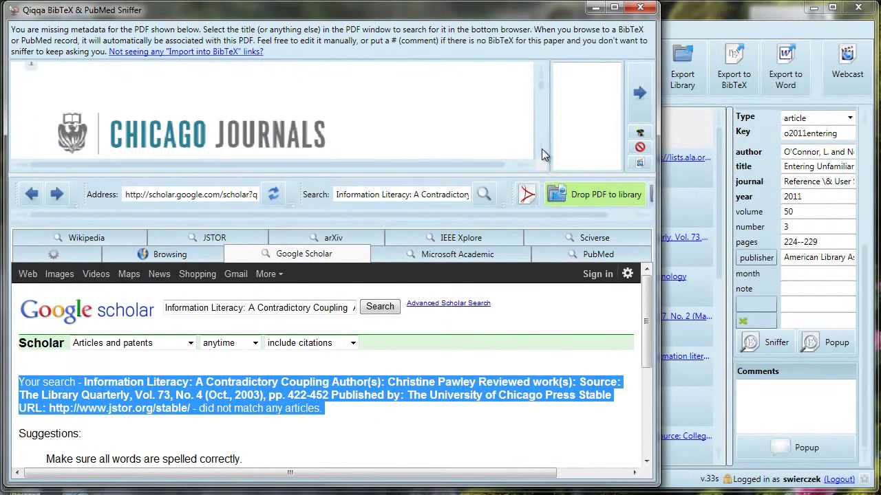
scroll(541, 149, "down", 3)
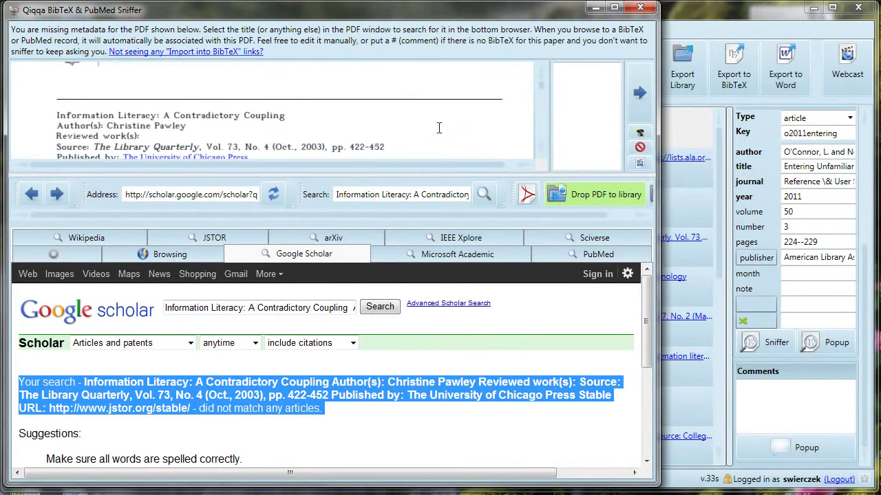
left_click_drag(288, 116, 56, 116)
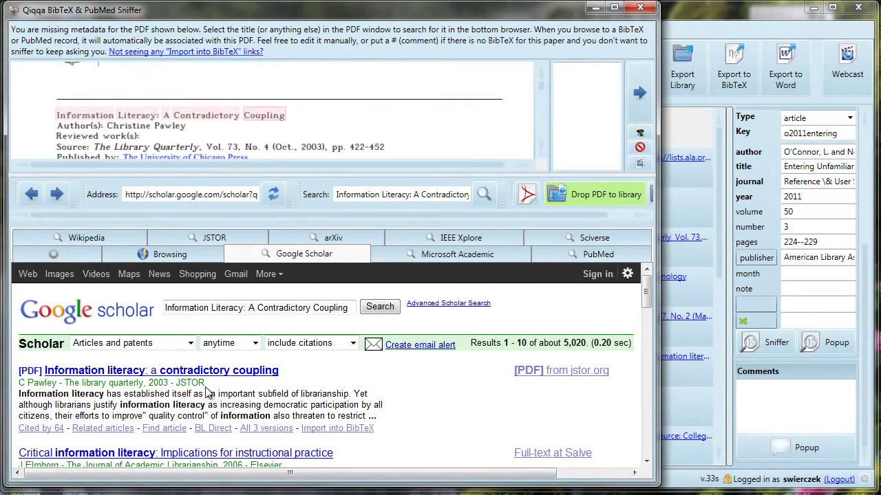
left_click(333, 428)
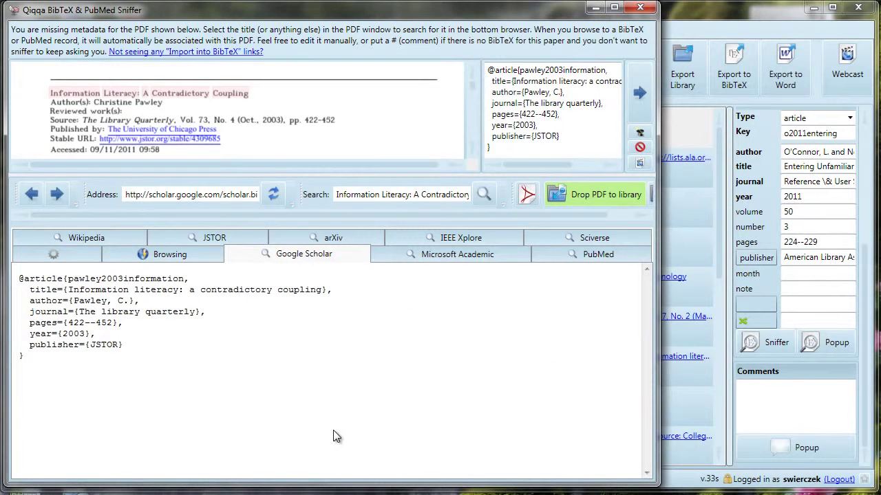
Step: Import BibTeX 'wood2002economic' for the Economic Literacy paper and advance to the Weighing PDF
left_click(638, 93)
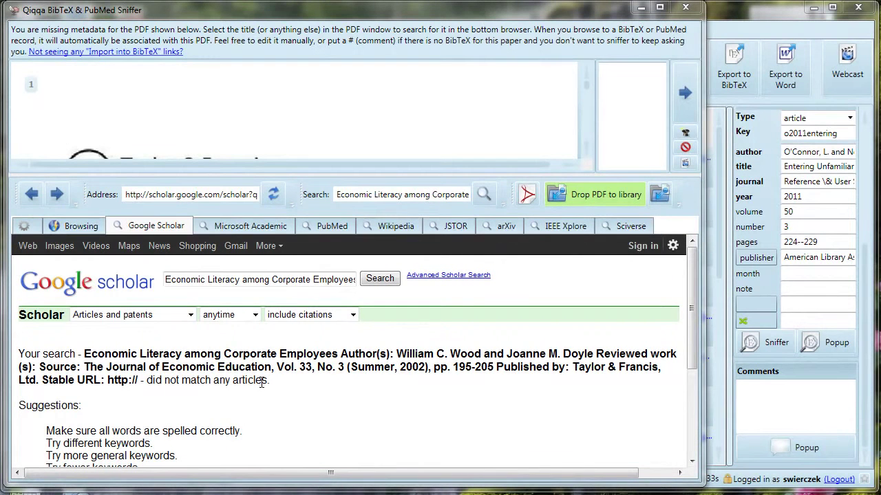
scroll(585, 152, "down", 3)
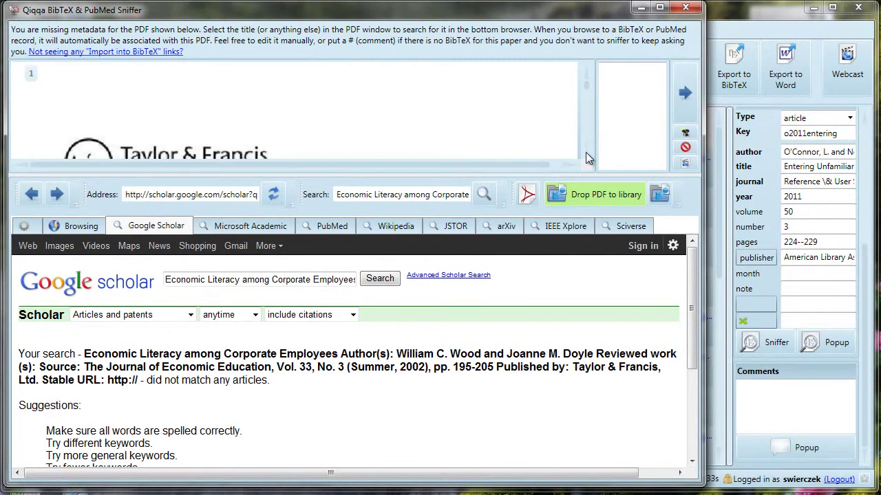
scroll(305, 152, "down", 3)
left_click_drag(61, 86, 293, 81)
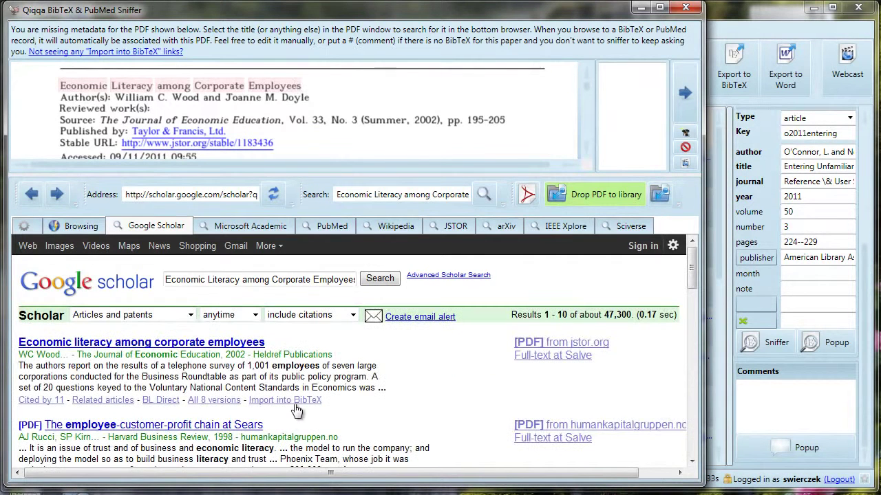
left_click(294, 400)
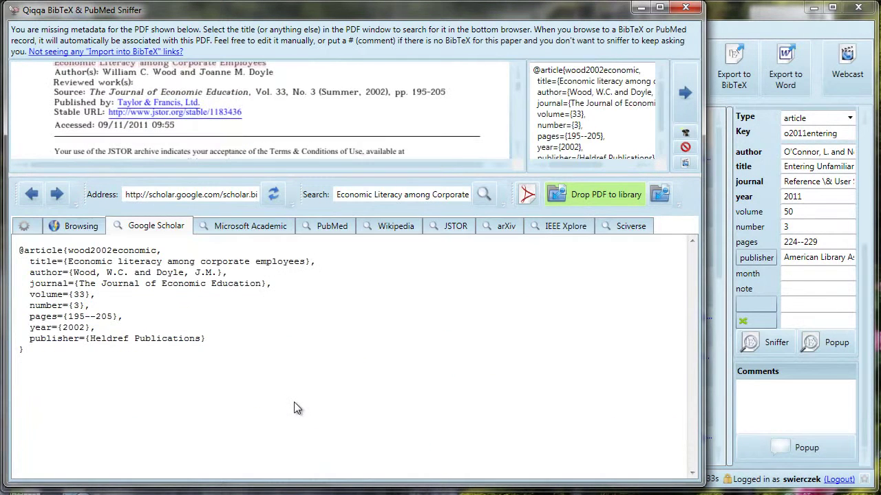
left_click(685, 95)
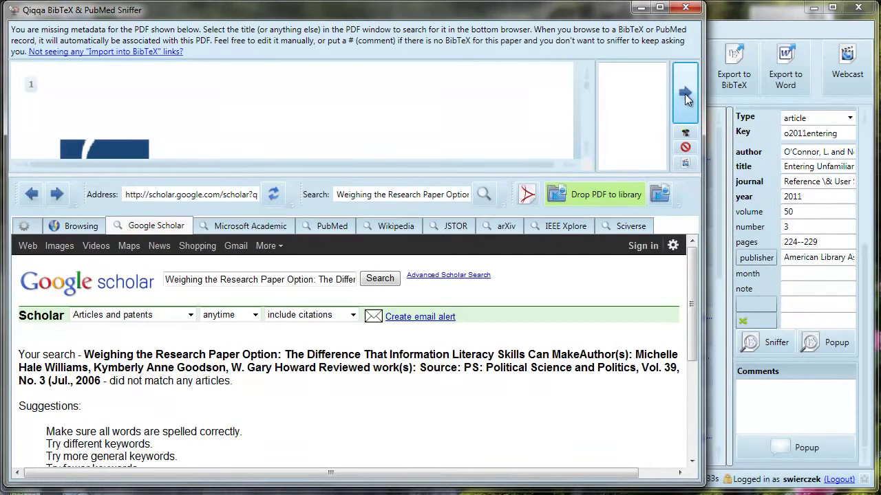
Step: Enable automatic Scholar browsing and match the Weighing paper to BibTeX 'williams2006weighing'
left_click(683, 136)
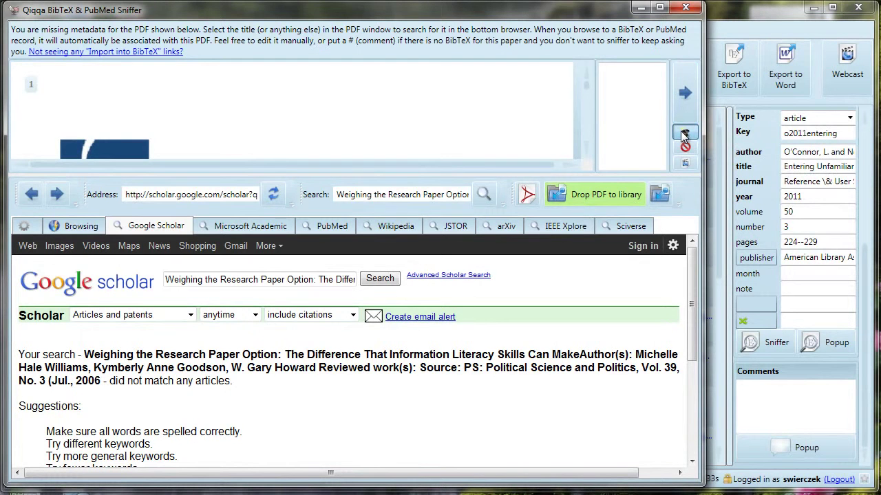
scroll(291, 115, "down", 1)
scroll(291, 115, "down", 5)
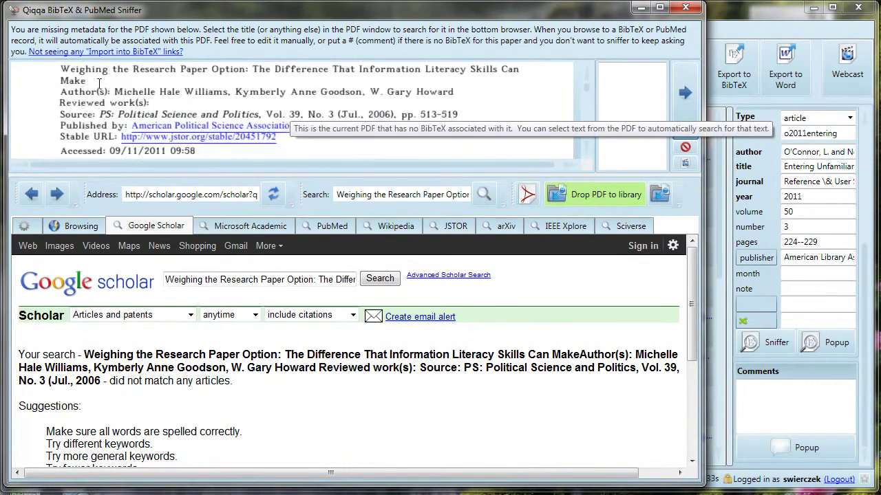
left_click_drag(63, 68, 94, 80)
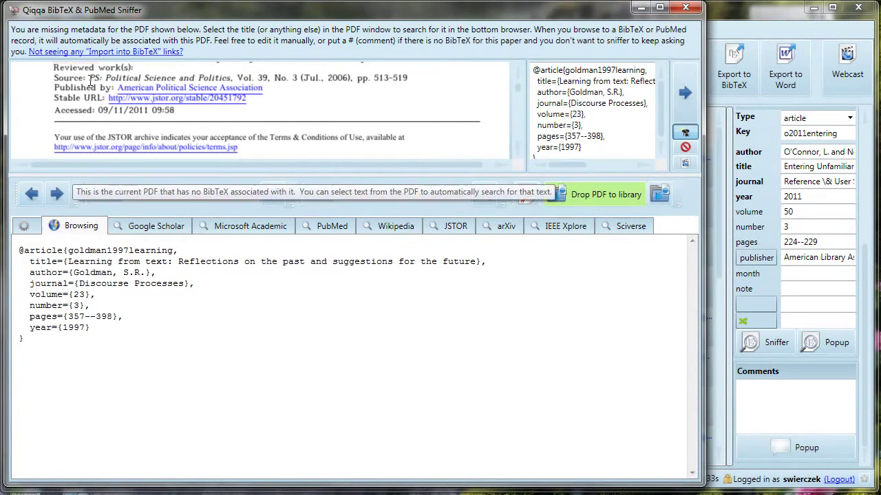
left_click_drag(273, 77, 288, 78)
scroll(282, 89, "up", 2)
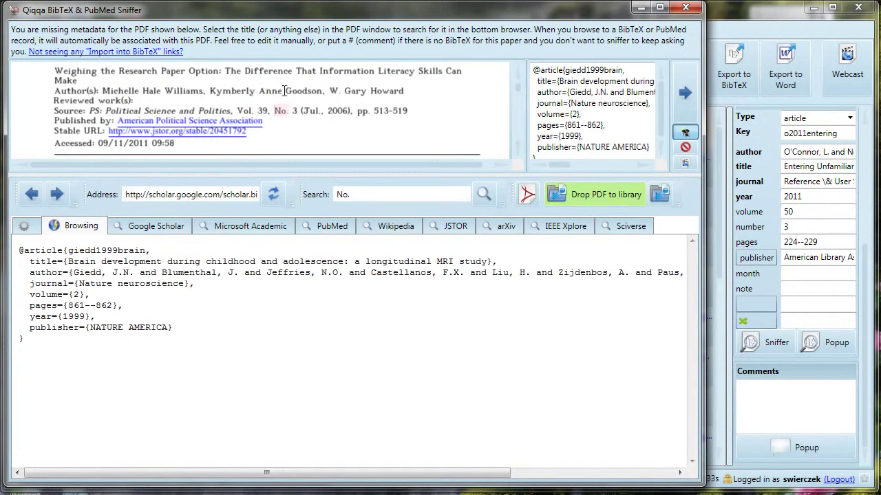
left_click_drag(84, 112, 430, 105)
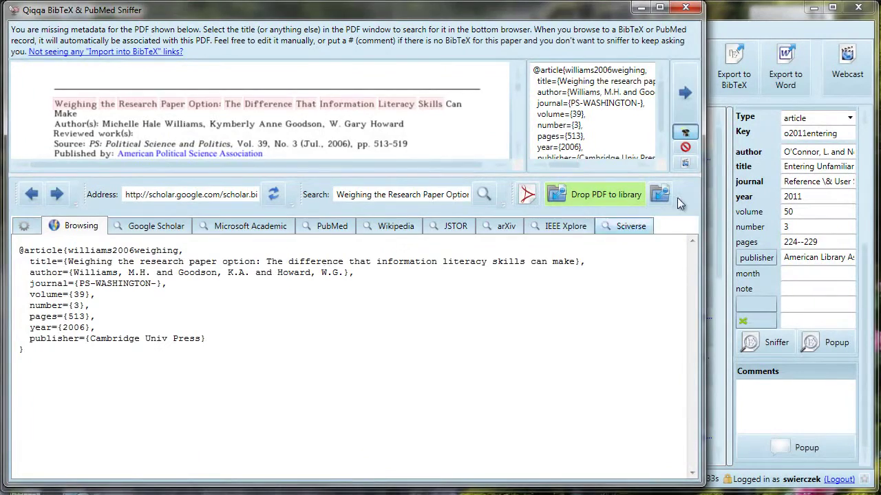
left_click(682, 107)
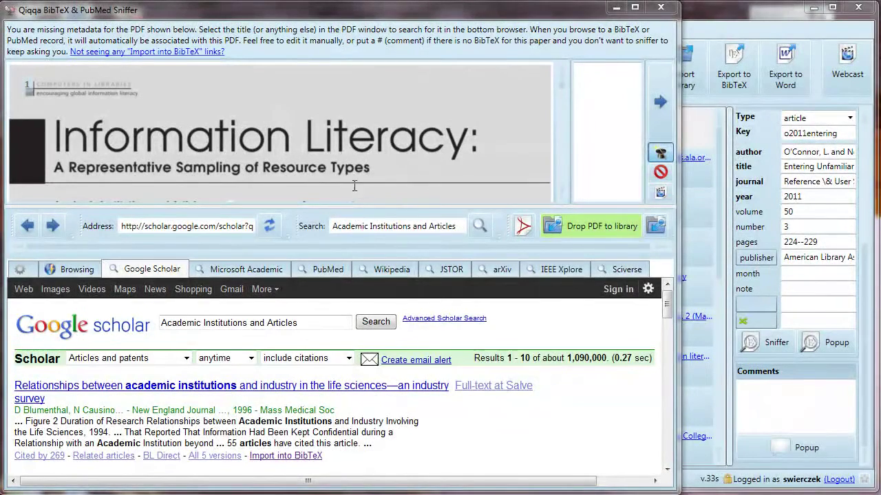
Step: Re-search as 'Information Literacy Computer in libraries' and clear the mismatched 'mcclure1994network' BibTeX record
left_click_drag(62, 138, 360, 176)
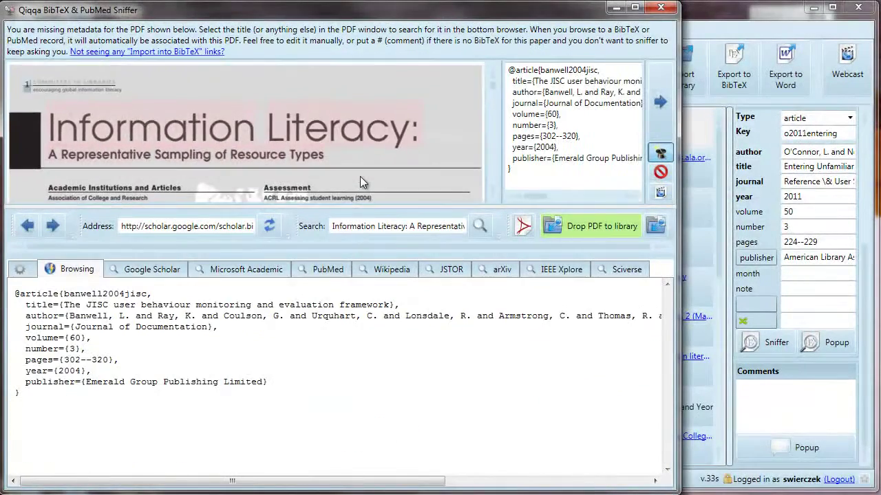
left_click_drag(394, 307, 53, 306)
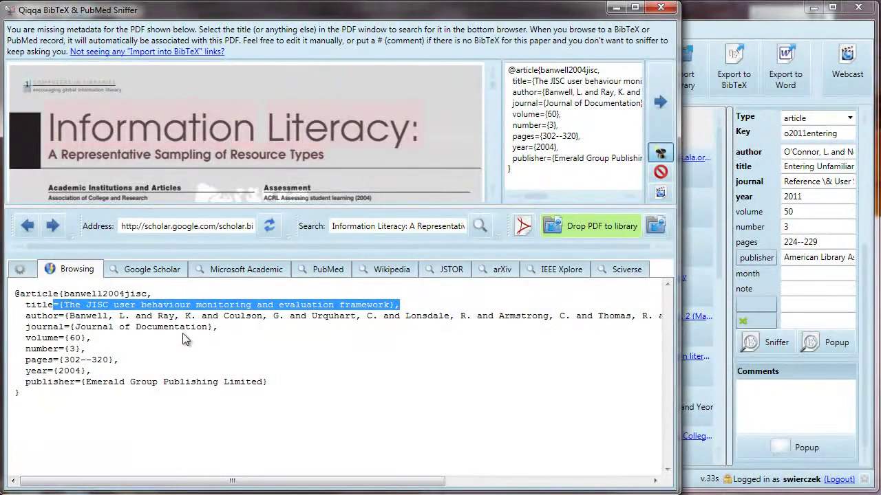
left_click(350, 227)
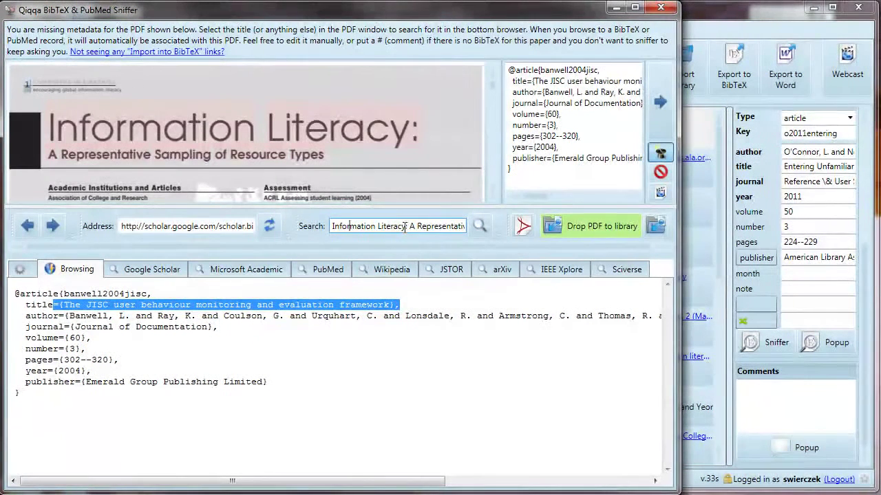
left_click_drag(405, 227, 509, 243)
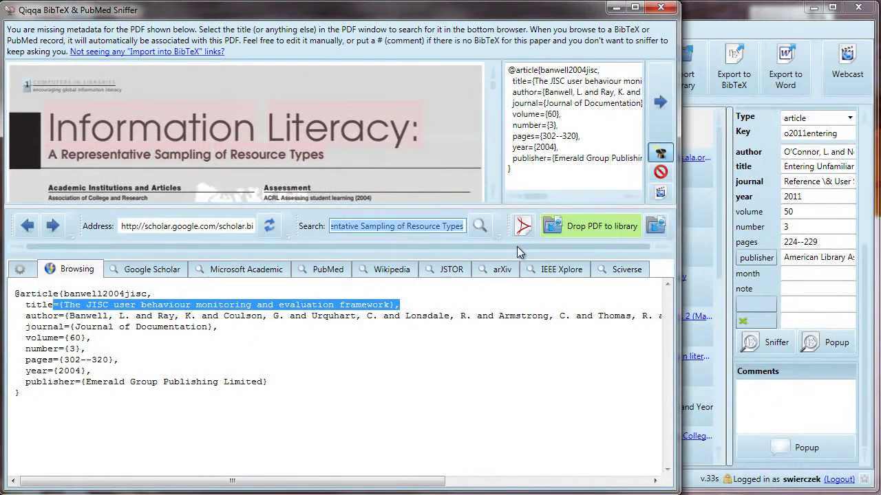
key("BackSpace")
type("y C")
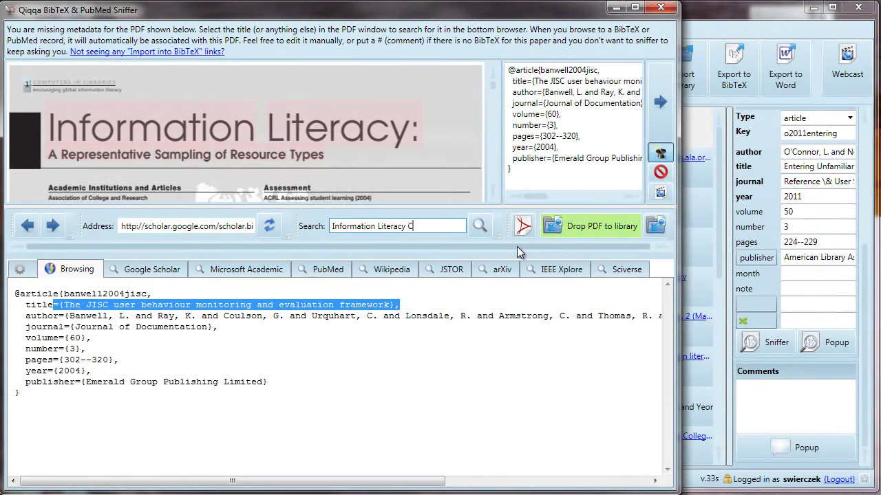
type("omputer in lib")
type("rarie")
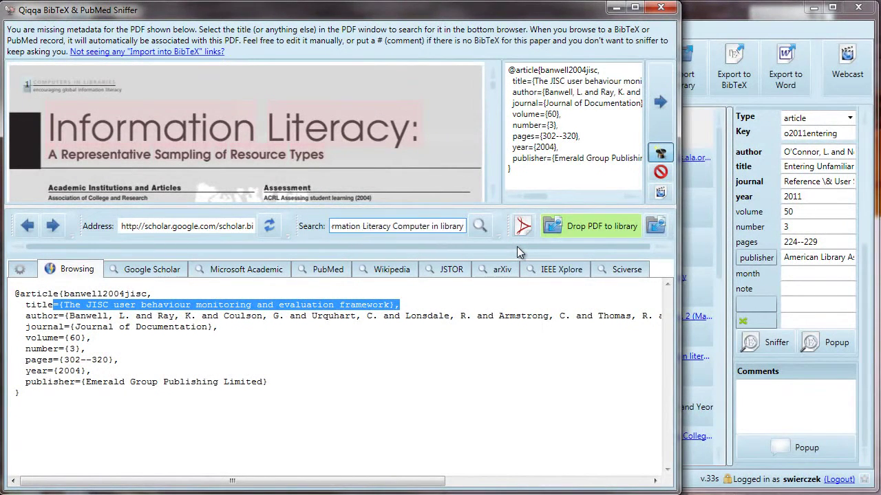
type("s")
key("Return")
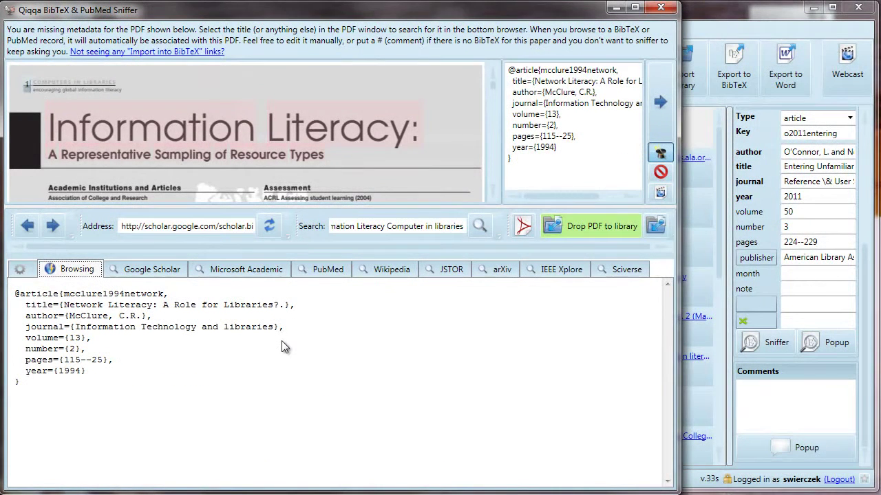
left_click_drag(523, 161, 489, 59)
key("Delete")
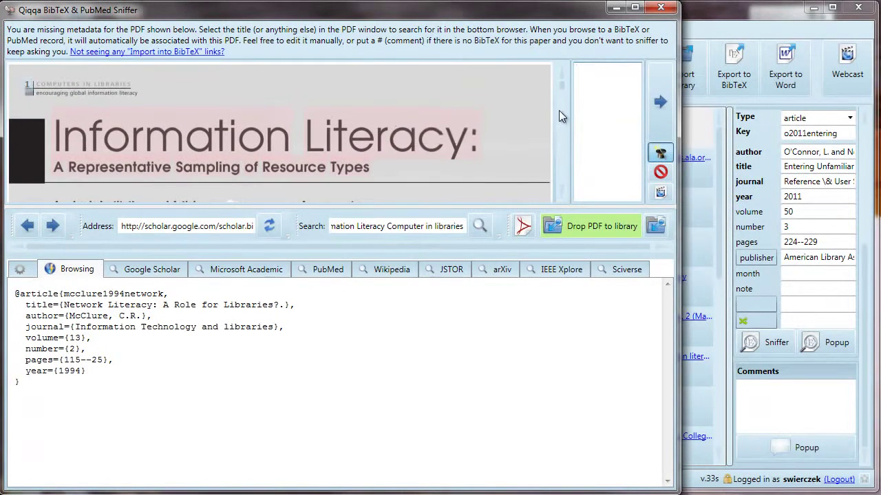
Step: Advance past the last PDF and preview several documents from the library list
left_click(654, 110)
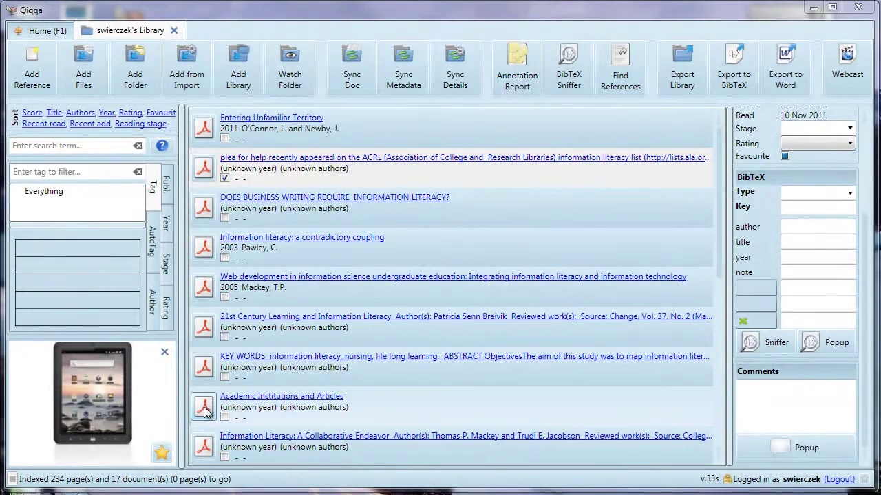
mouse_move(210, 409)
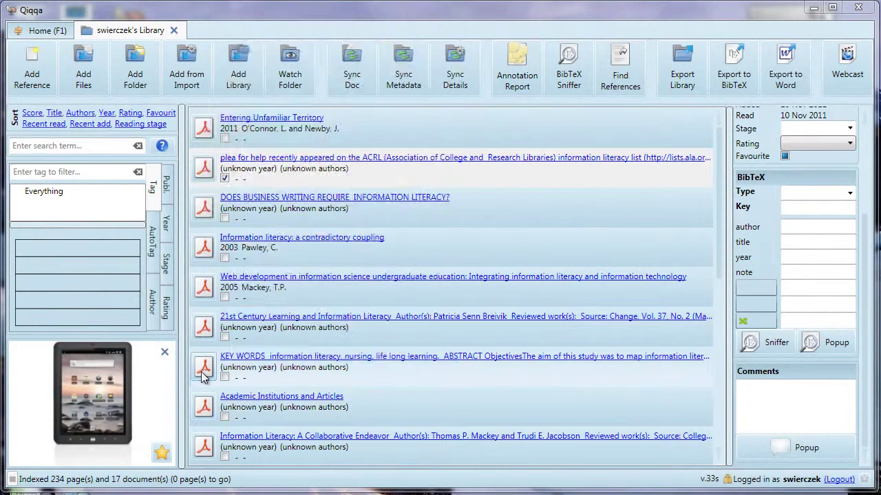
mouse_move(203, 375)
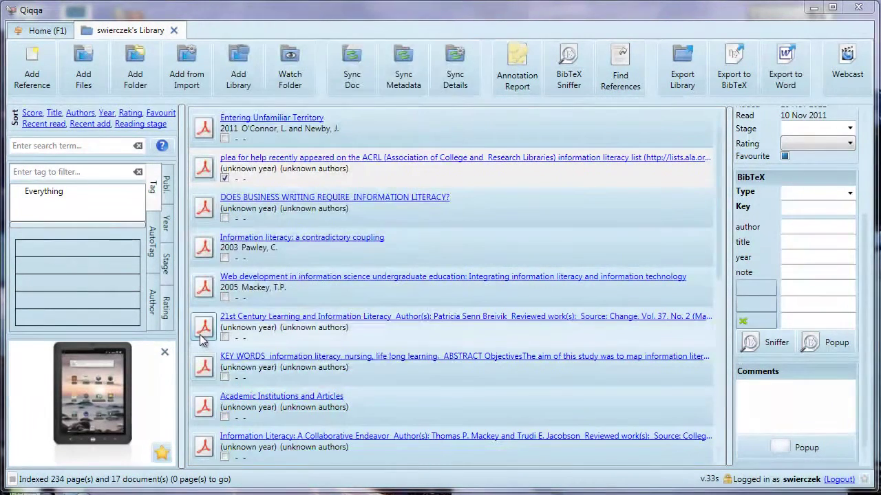
mouse_move(203, 338)
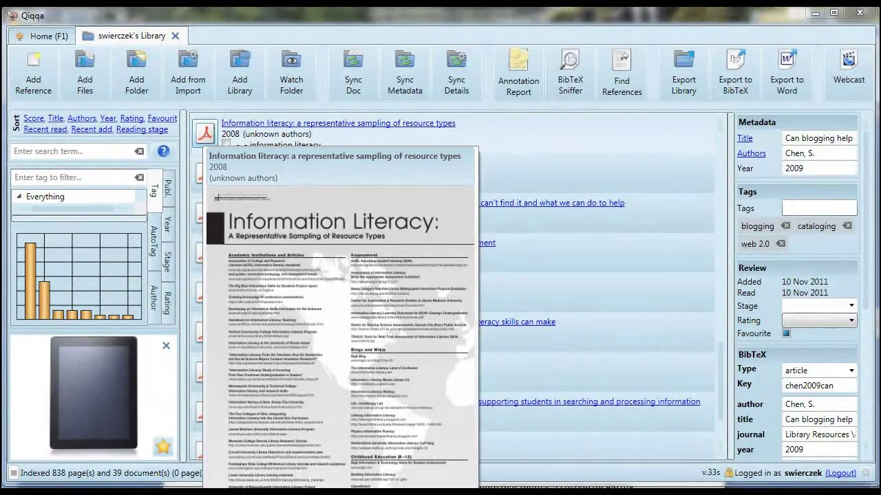
Step: Open the Academic Institutions and Articles document and set its BibTeX entry type to article
left_click(204, 133)
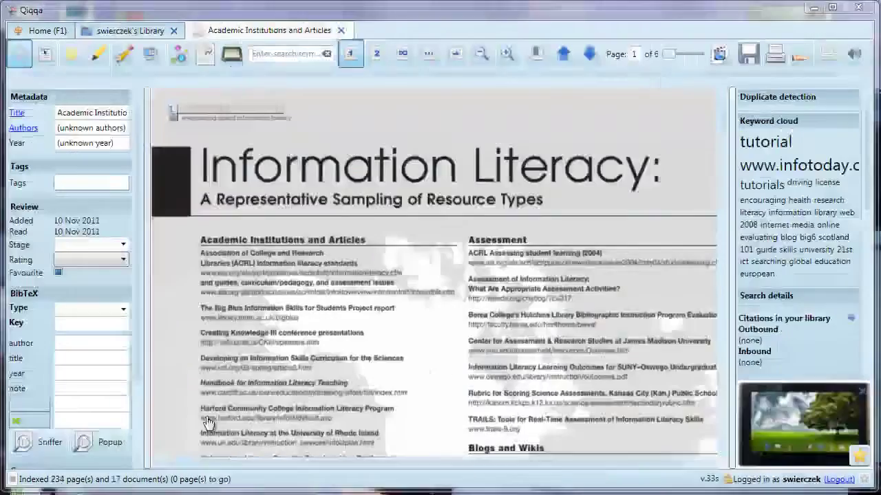
left_click(122, 311)
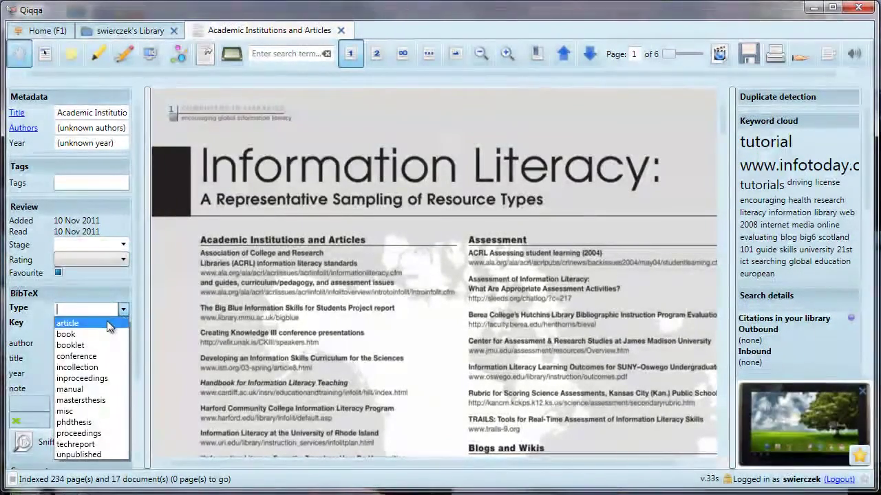
left_click(106, 320)
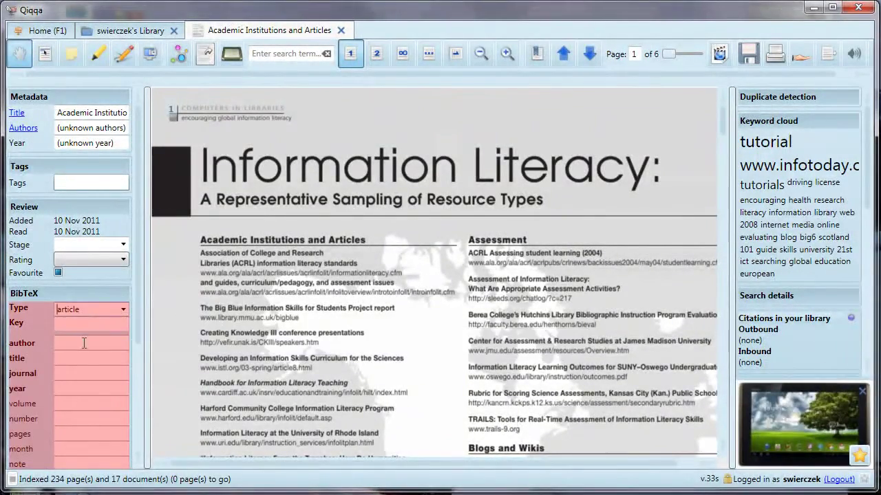
Step: Enter the BibTeX title 'Information literacy: a representative sampling of resource types'
left_click(82, 343)
type("Informayion")
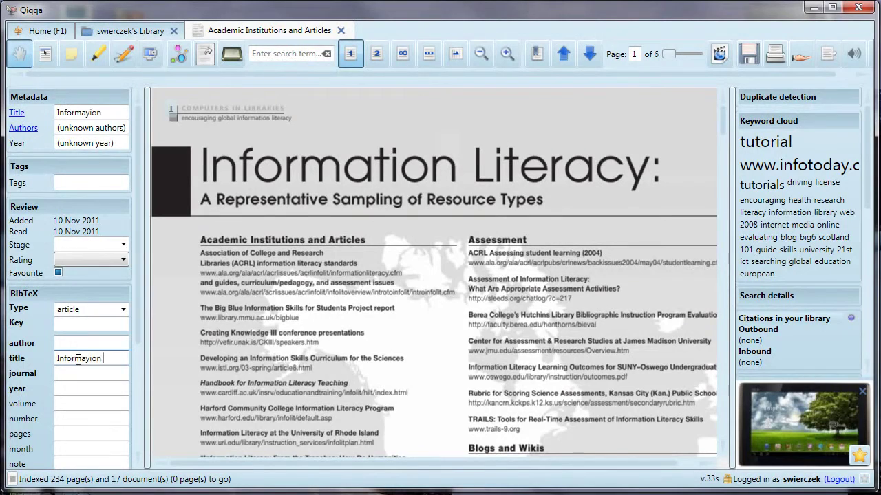
key("BackSpace")
key("BackSpace")
key("BackSpace")
key("BackSpace")
key("BackSpace")
key("BackSpace")
type("ation")
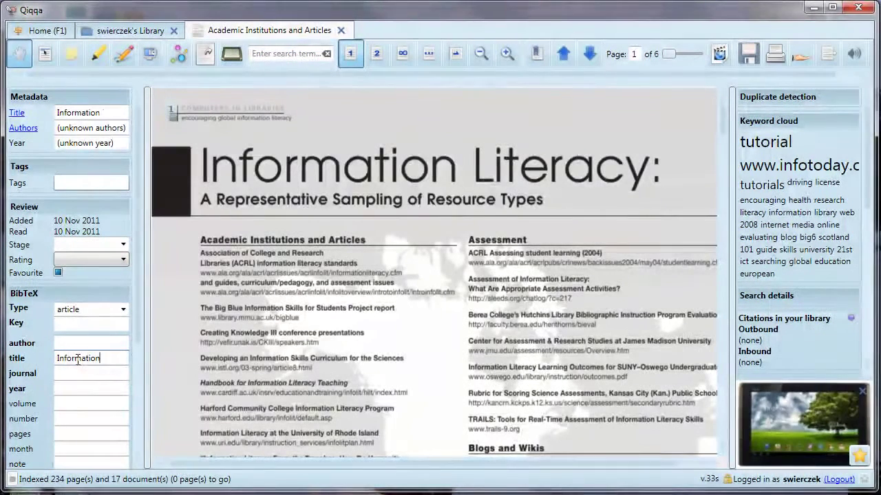
type(" literacy")
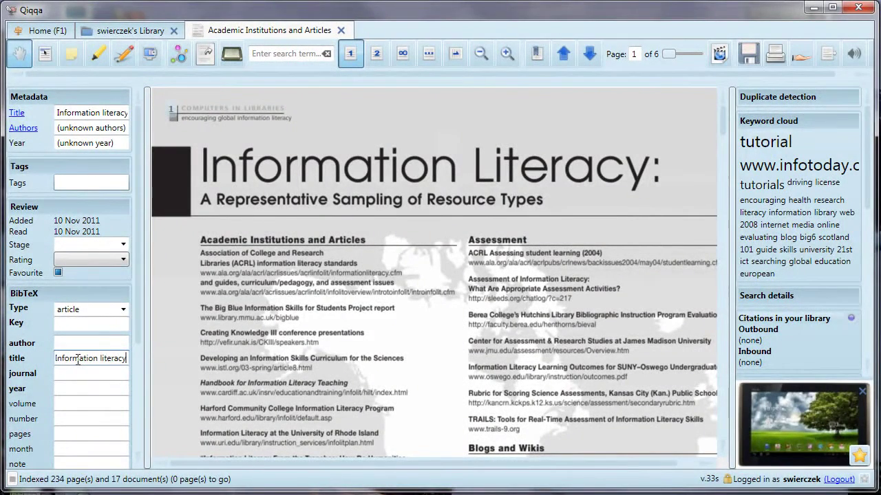
type(": a represent")
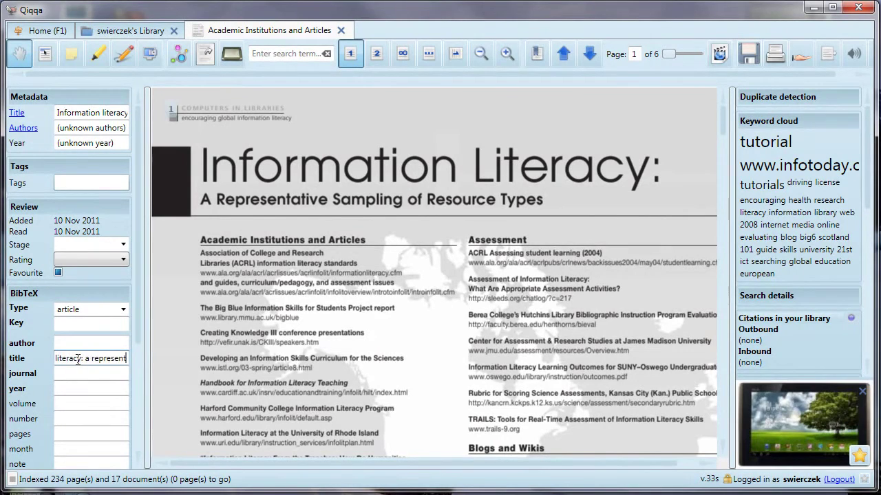
type("ative sampling ")
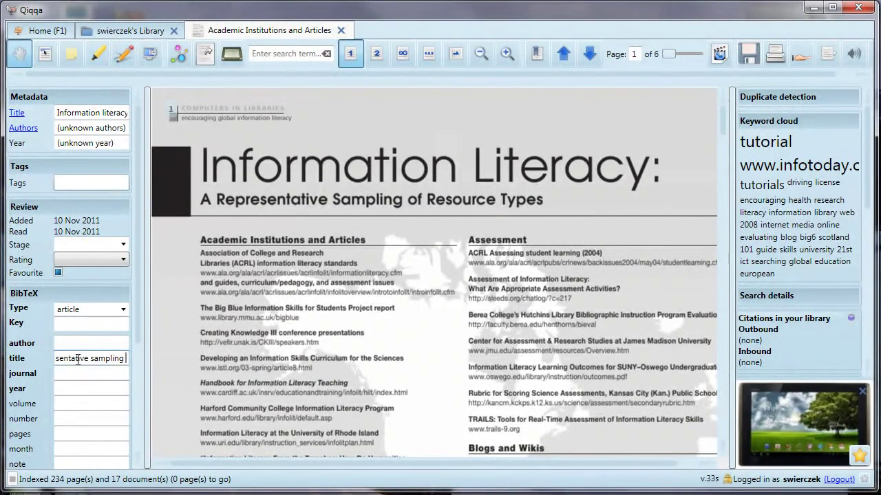
type("of resource types")
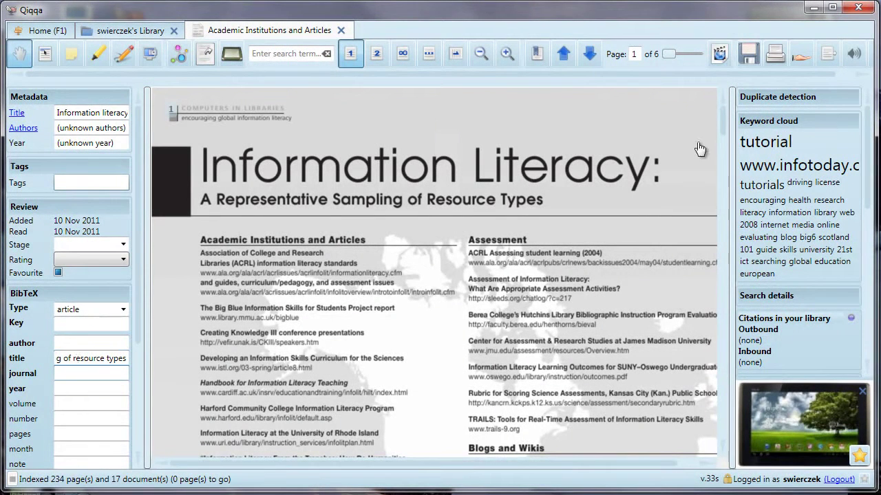
left_click_drag(719, 127, 718, 146)
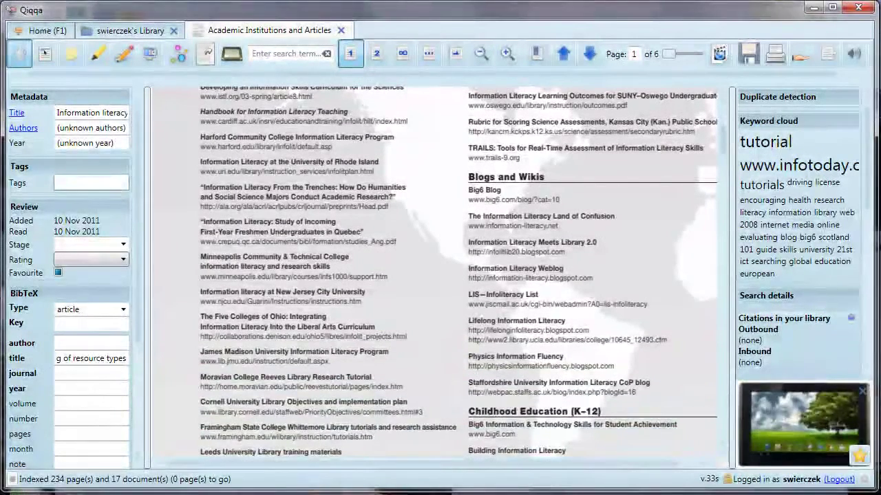
Step: Fill in journal Computers in libraries, year 2008, volume 28, number 10, pages 28, month Nov/Dec
left_click(99, 375)
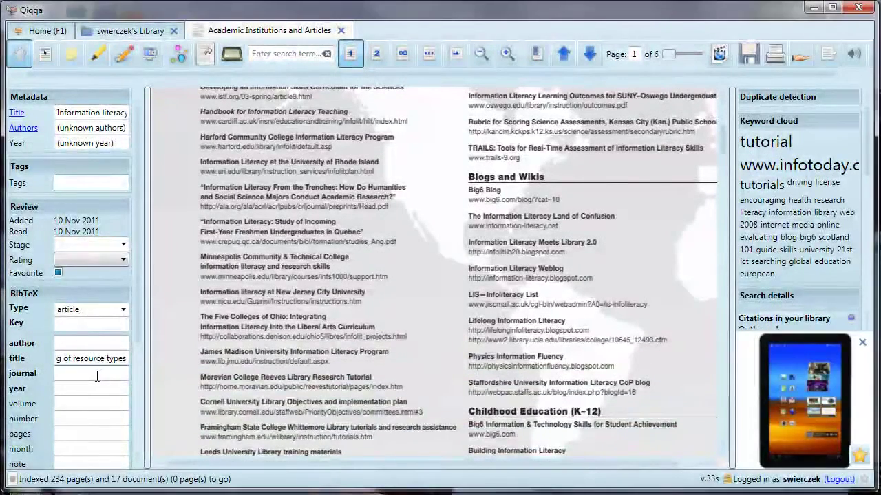
type("Computers in ")
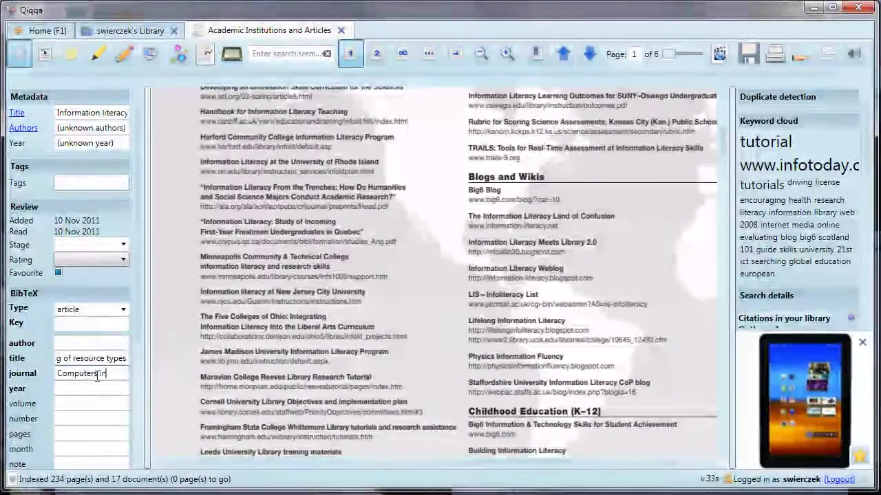
type("libraries")
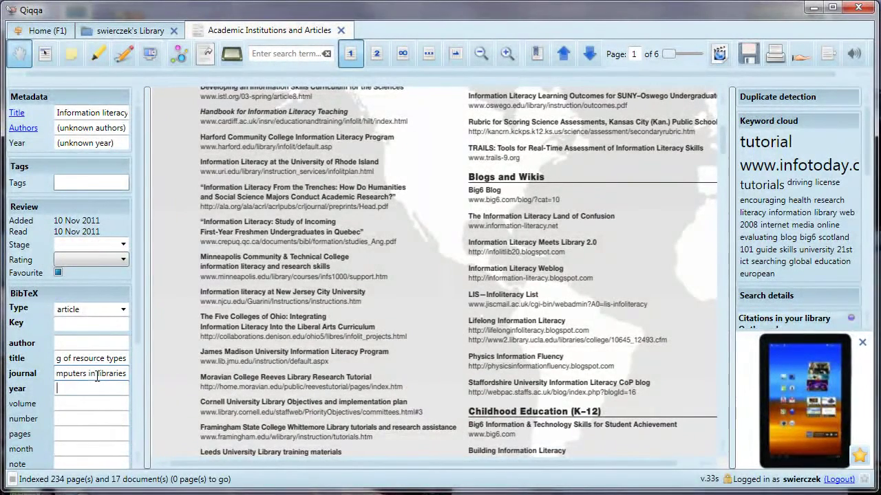
key("Tab")
type("2008")
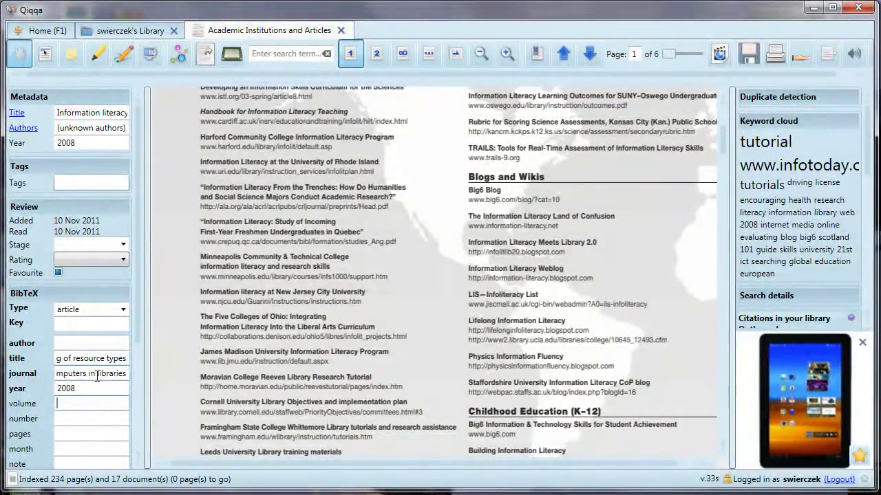
type("28")
key("Tab")
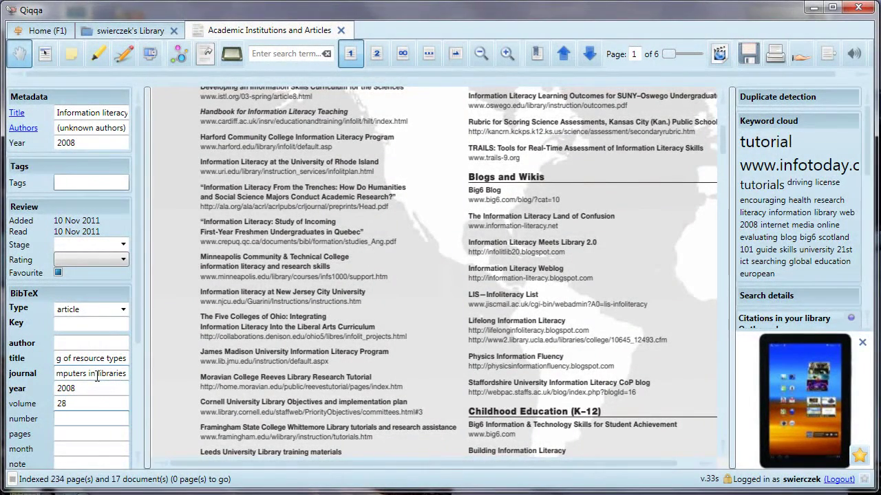
type("10")
key("Tab")
type("28")
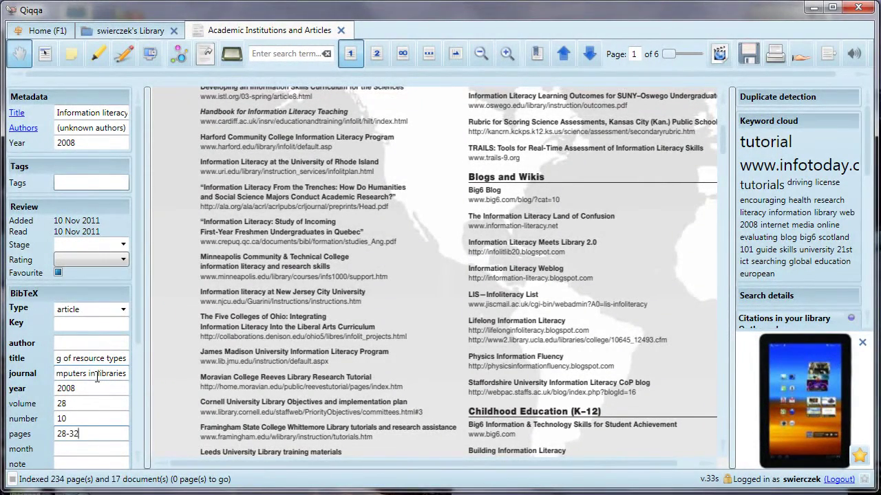
key("Tab")
type("Nov/Dec")
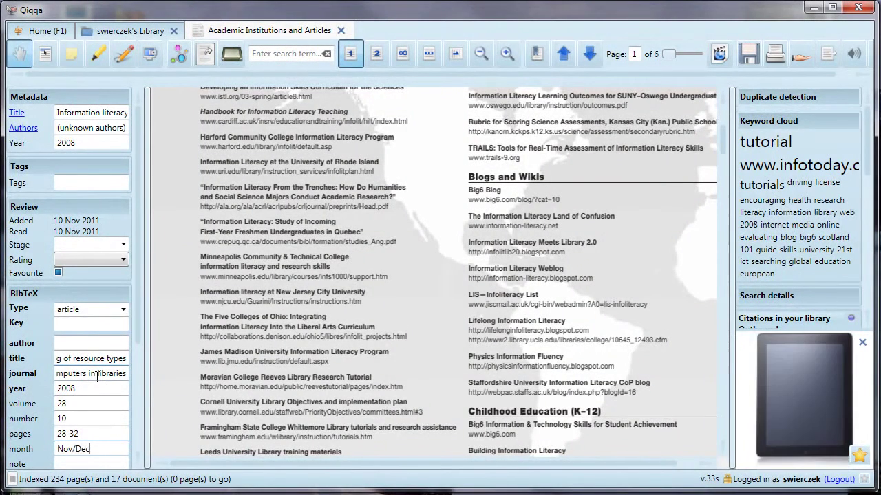
key("Tab")
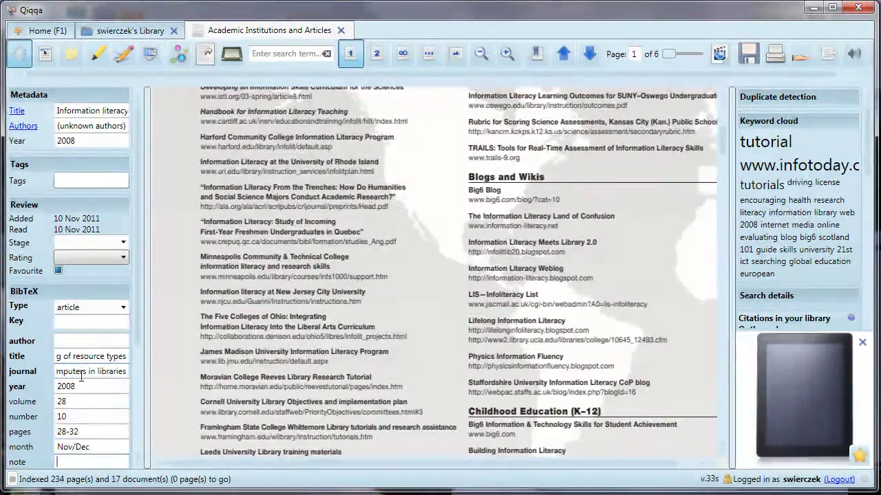
Step: Add a comment saying a named person recommended it in the LIS530 class
scroll(134, 317, "down", 4)
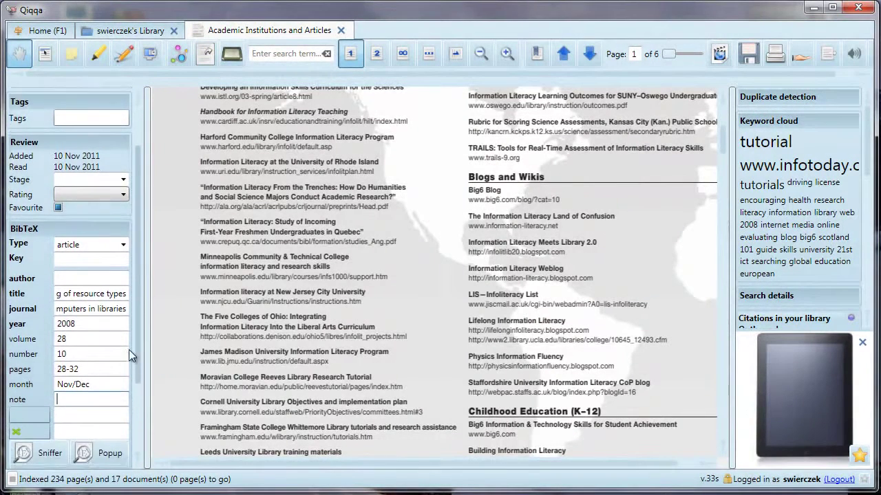
scroll(120, 389, "down", 1)
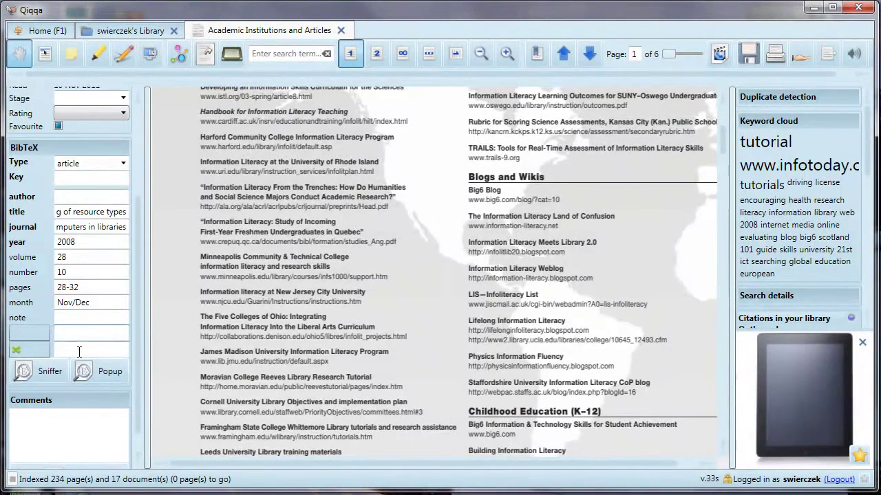
left_click(79, 349)
left_click(75, 424)
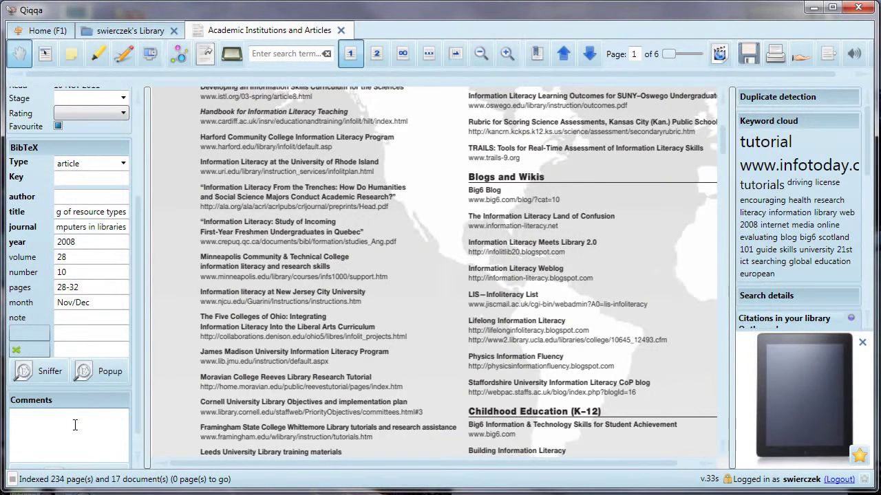
type("Recommene")
type("ed by Sue in LIS530 cla")
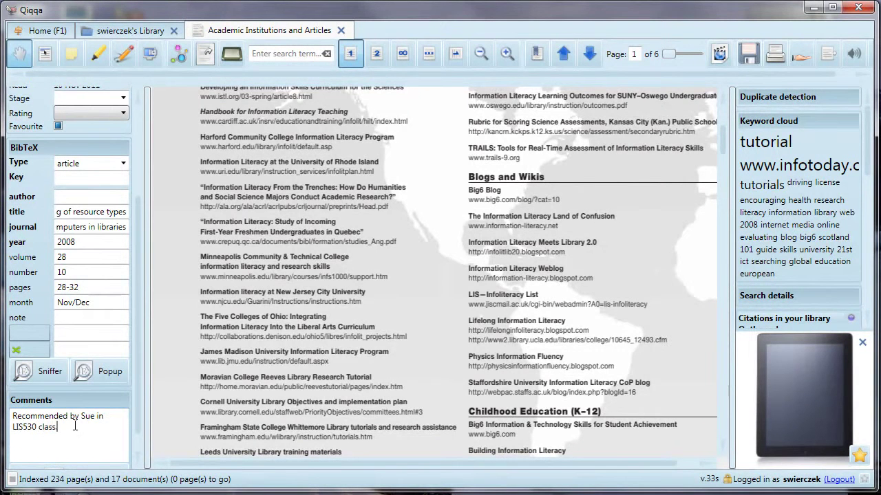
type("ss.")
Step: Close the article tab to return to the 39-document library view
left_click(340, 31)
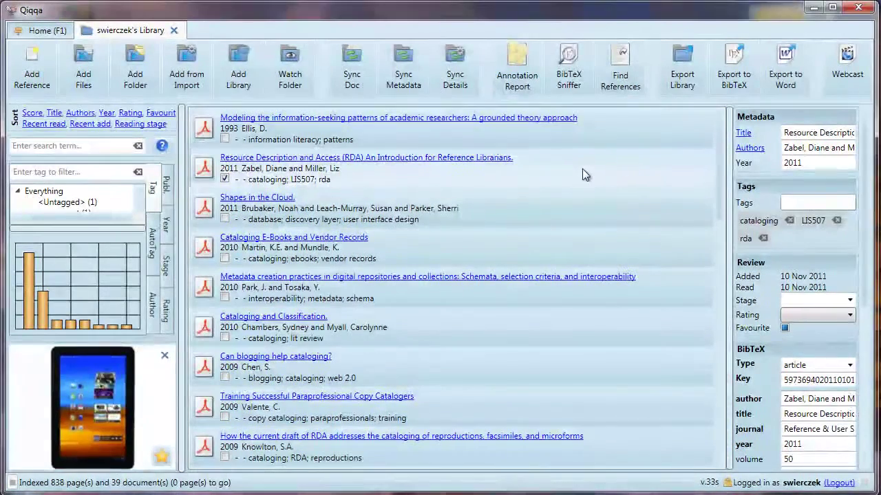
Step: Tag the paper Shapes in the Cloud with 'cloud'
left_click(569, 213)
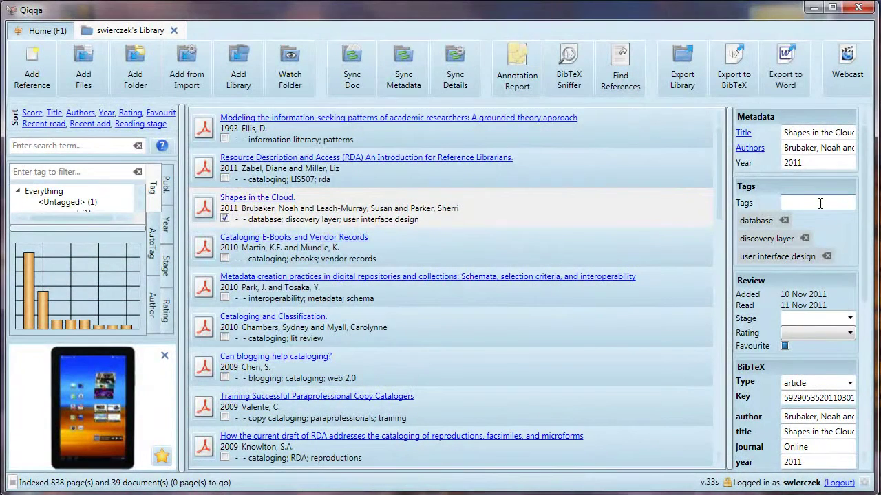
left_click(820, 203)
type("cloud")
key("Return")
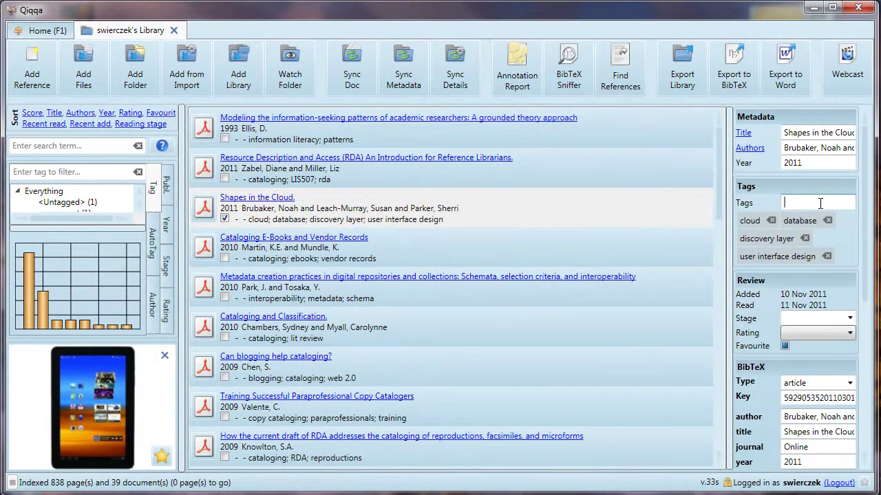
Step: Add then remove the 'cloud' tag on Cataloging E-Books and Vendor Records
left_click(648, 238)
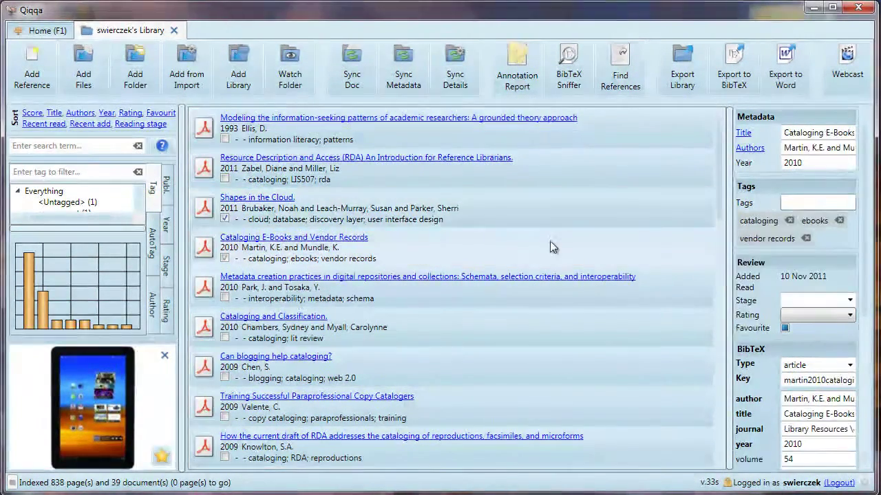
left_click(798, 203)
type("cl")
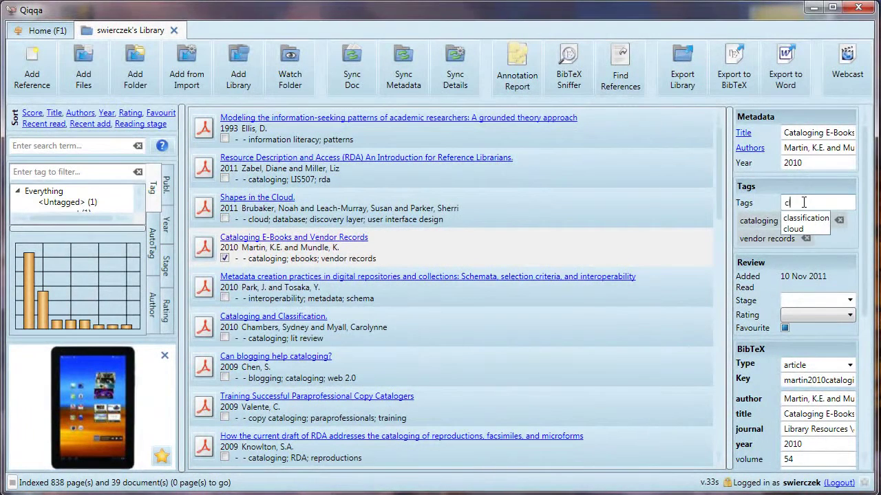
left_click(800, 229)
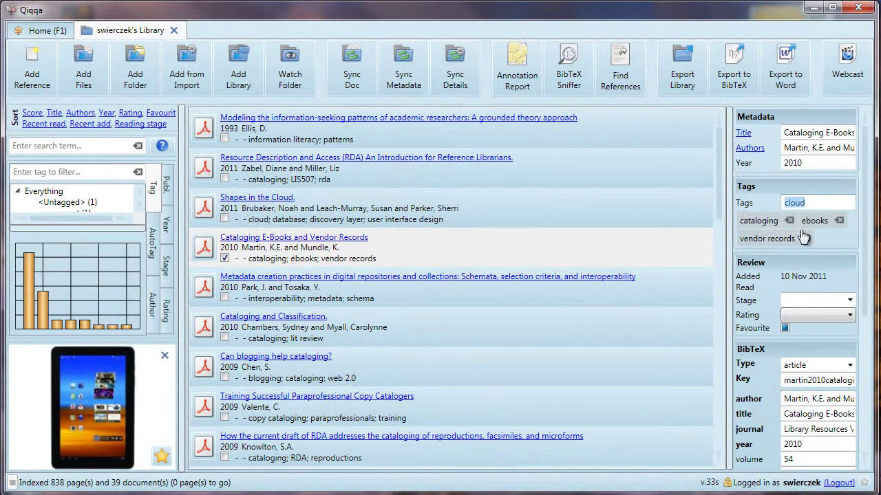
key("Return")
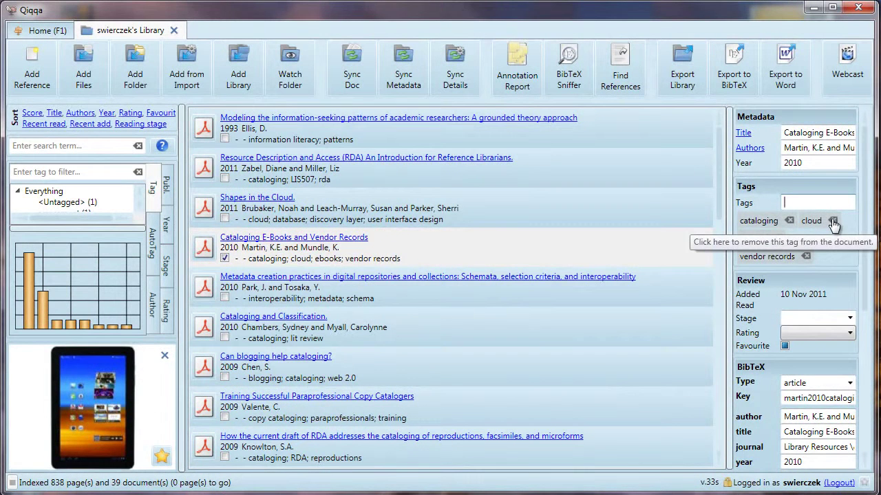
left_click(832, 221)
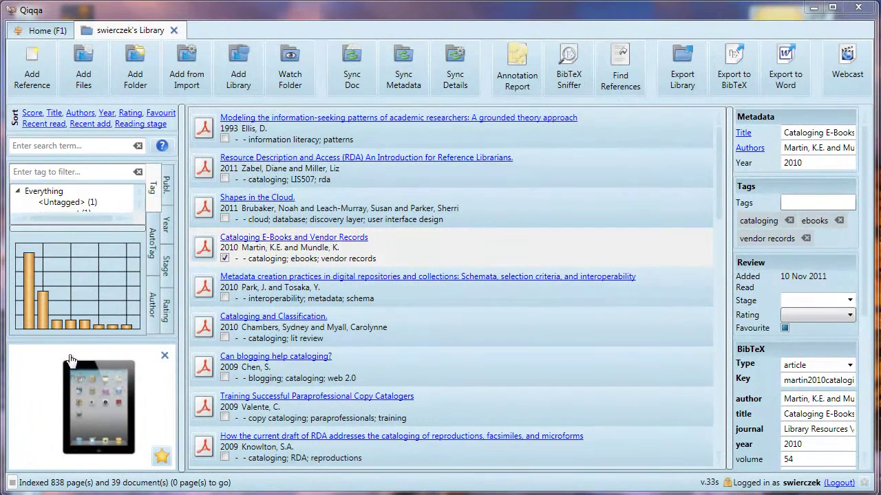
Step: Inspect the tag chart and scroll through the library's Tag list
mouse_move(28, 328)
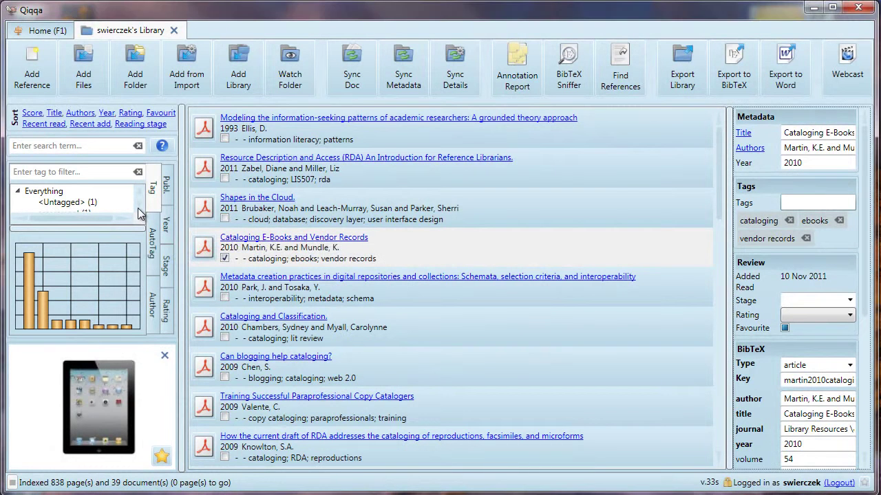
scroll(141, 210, "down", 1)
scroll(141, 210, "down", 5)
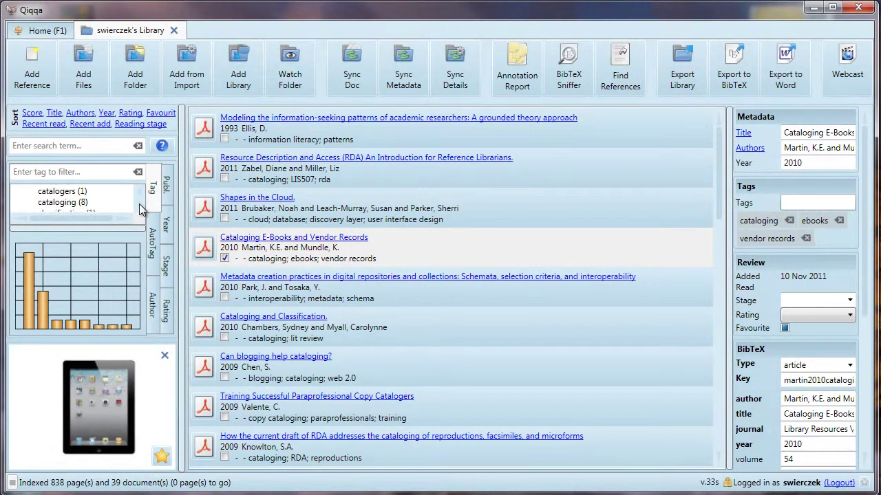
scroll(141, 210, "down", 4)
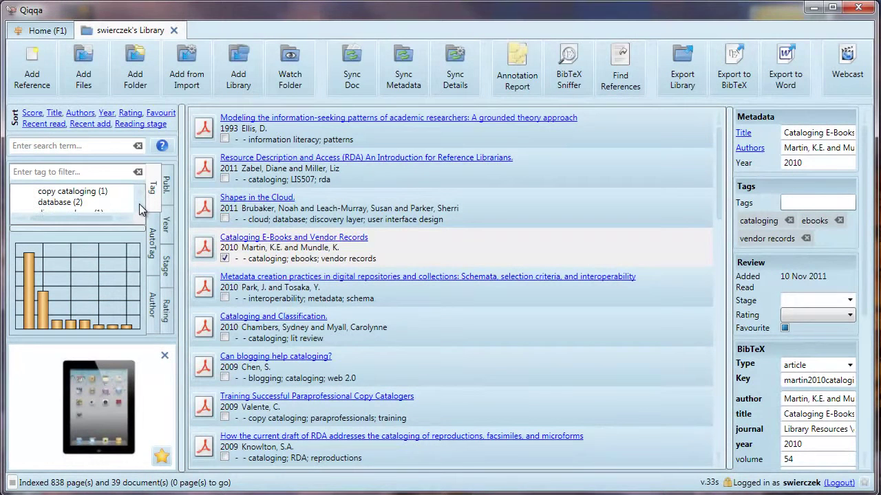
scroll(141, 210, "down", 2)
scroll(141, 210, "down", 1)
scroll(141, 210, "down", 1)
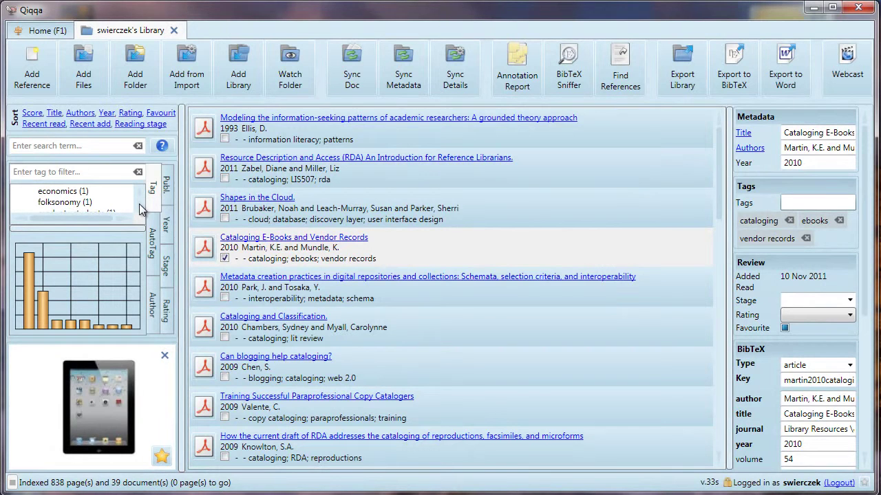
scroll(141, 209, "down", 2)
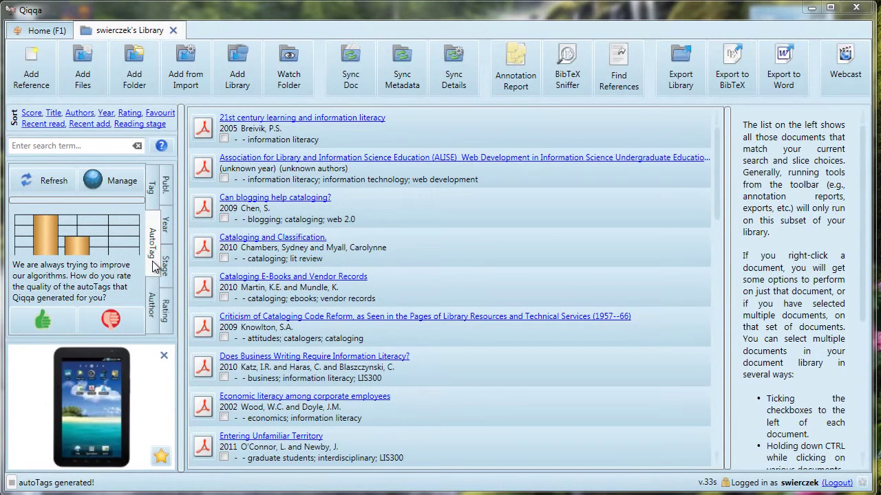
mouse_move(46, 248)
mouse_move(77, 253)
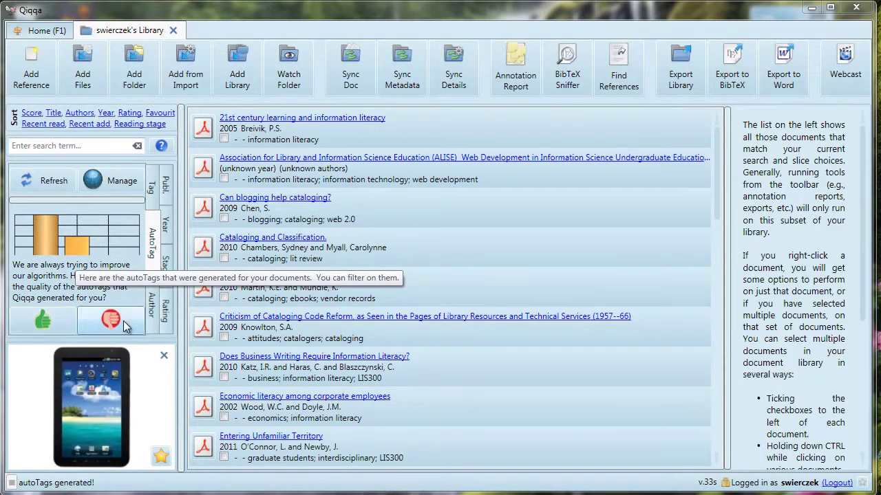
left_click(118, 178)
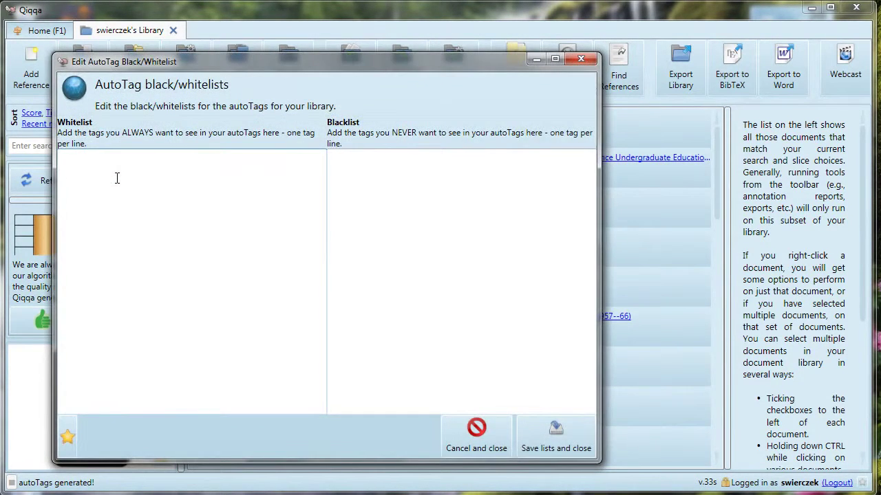
left_click(471, 445)
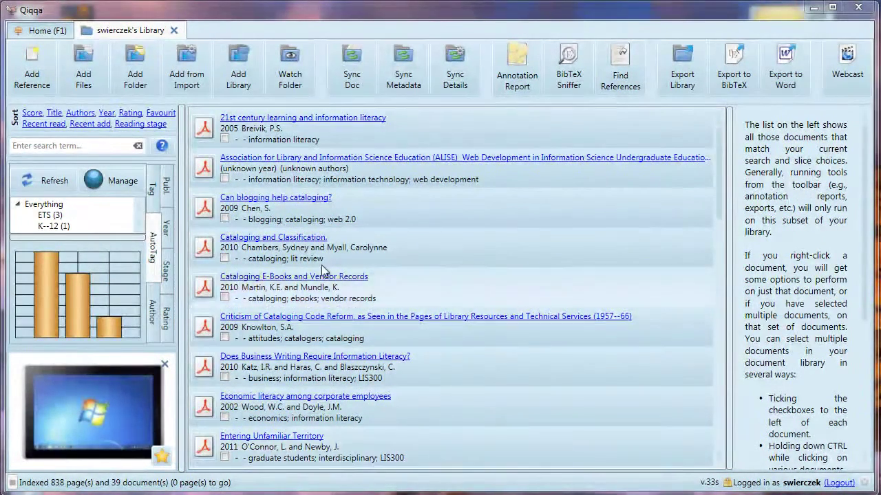
mouse_move(207, 251)
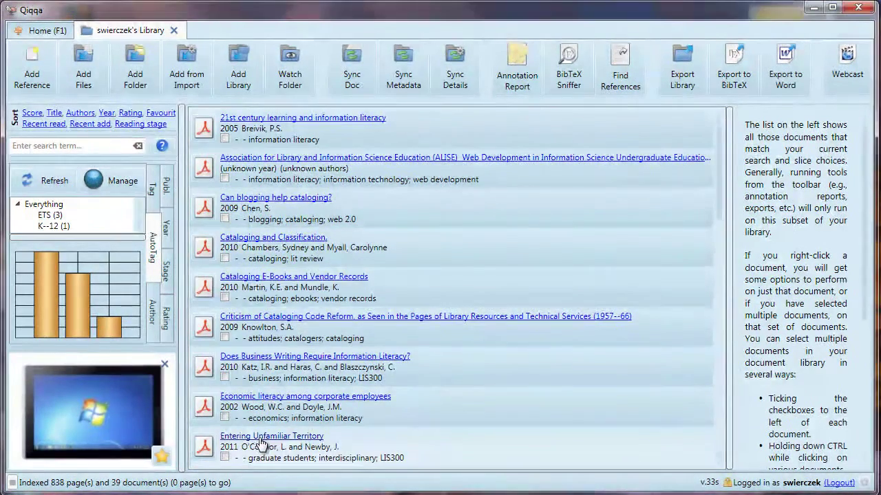
Step: Open 'Entering Unfamiliar Territory' in the reader, briefly checking the Library and Home tabs
left_click(262, 439)
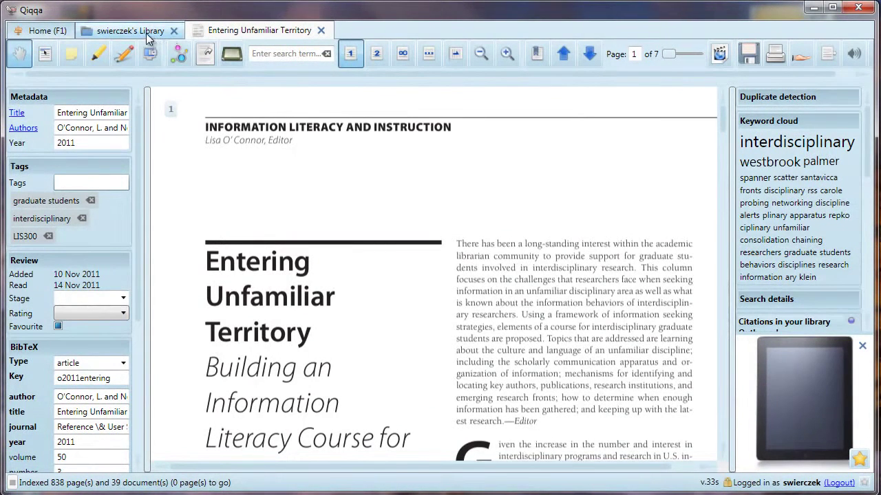
left_click(100, 34)
left_click(36, 33)
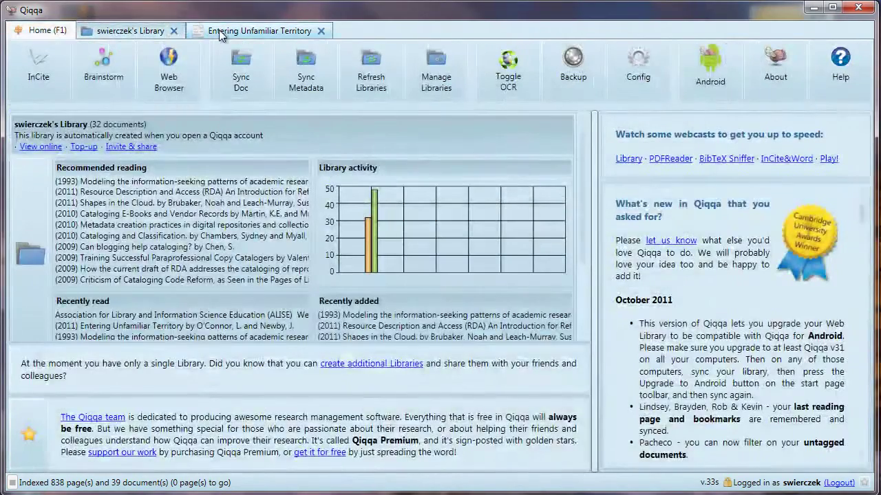
left_click(219, 31)
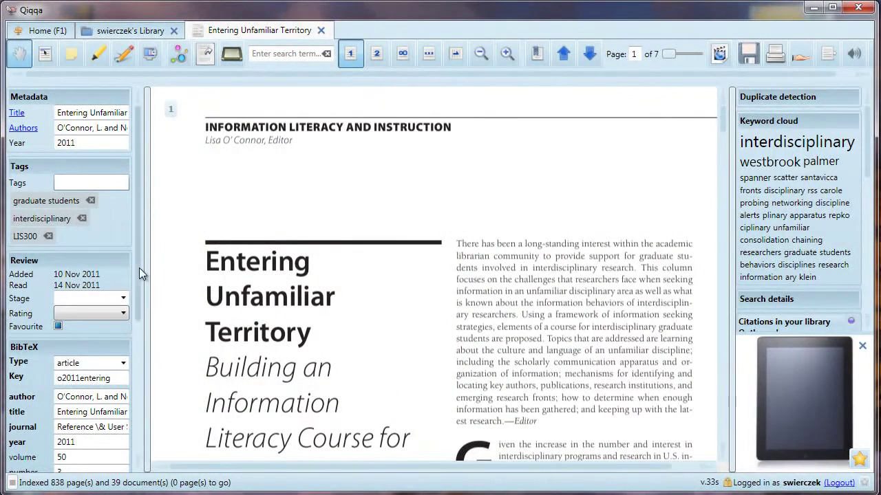
left_click_drag(139, 270, 121, 436)
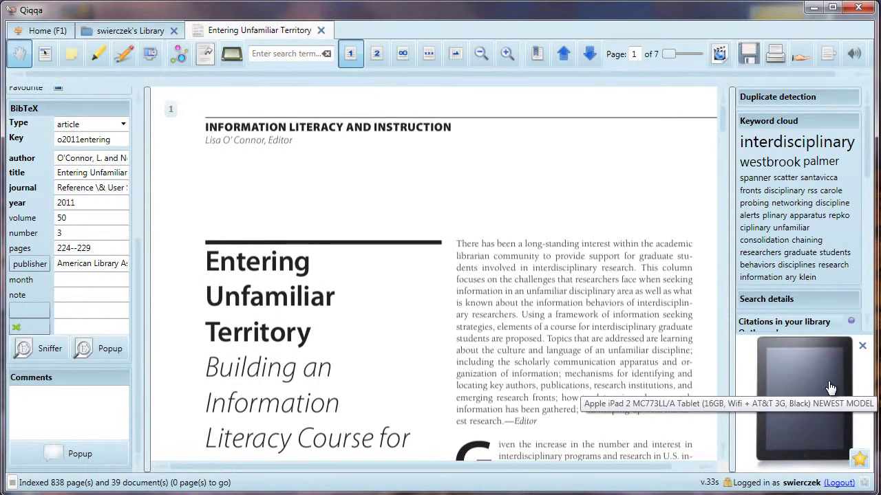
Step: Dismiss the tablet ad and scroll the sidebar to Google Scholar papers like 'Surprise and sense making'
left_click(863, 351)
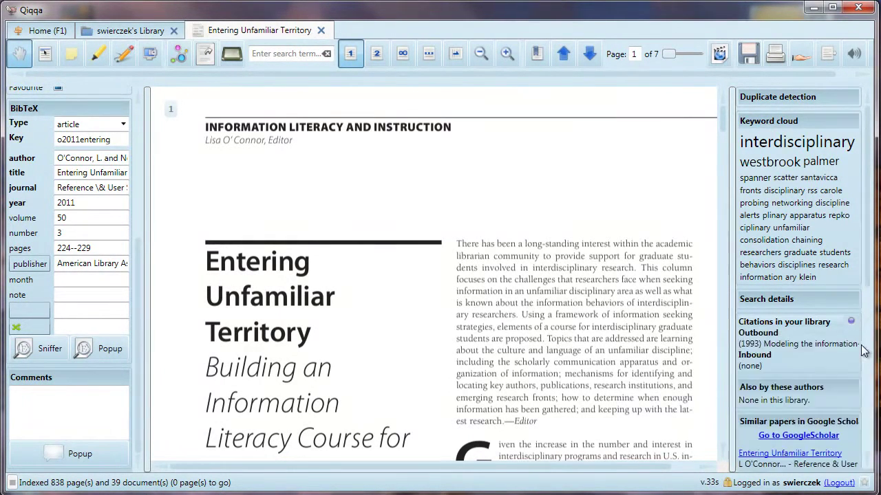
scroll(868, 189, "down", 1)
scroll(868, 188, "down", 3)
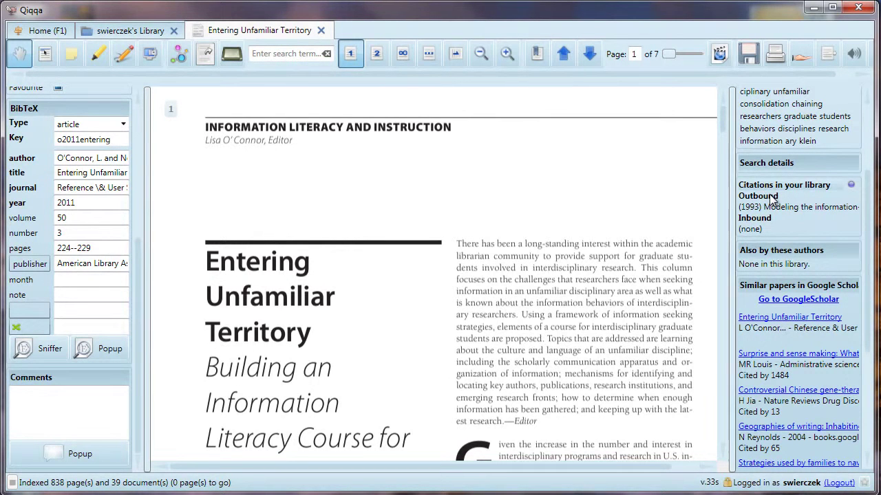
mouse_move(791, 214)
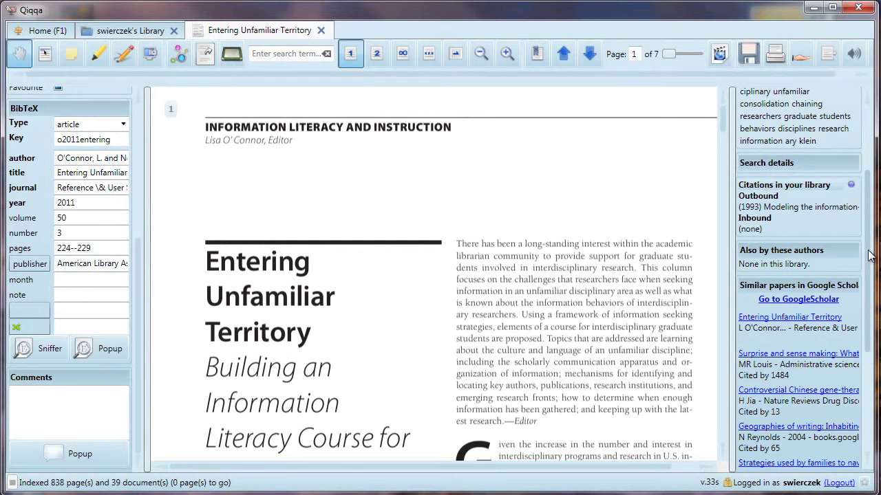
left_click_drag(868, 256, 865, 302)
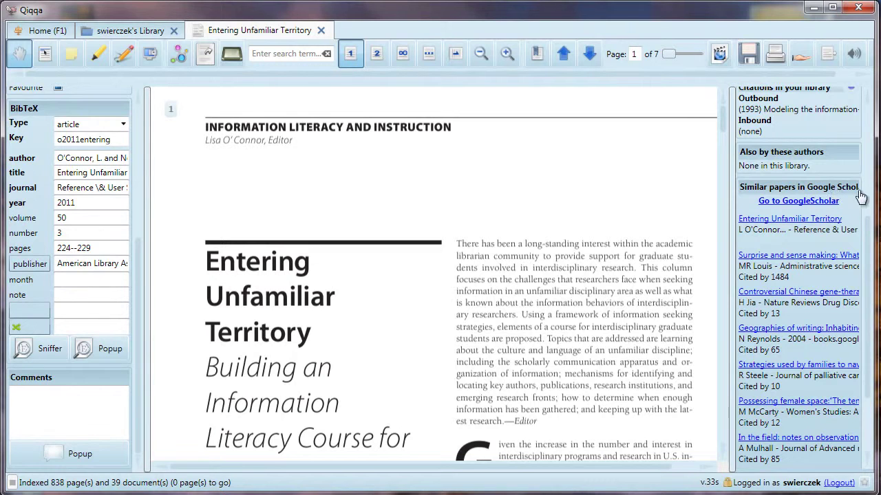
scroll(869, 256, "down", 2)
scroll(868, 256, "down", 3)
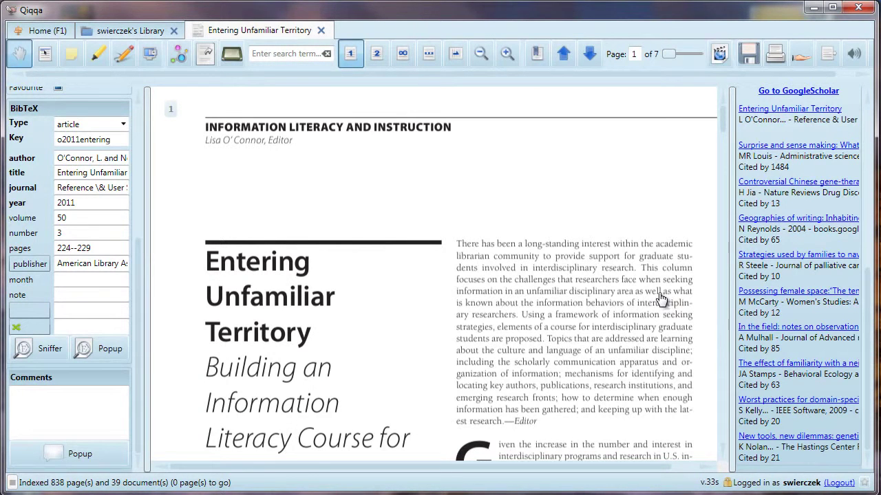
Step: Toggle reader mode on, off and on again, ending with side panels hidden
left_click(230, 55)
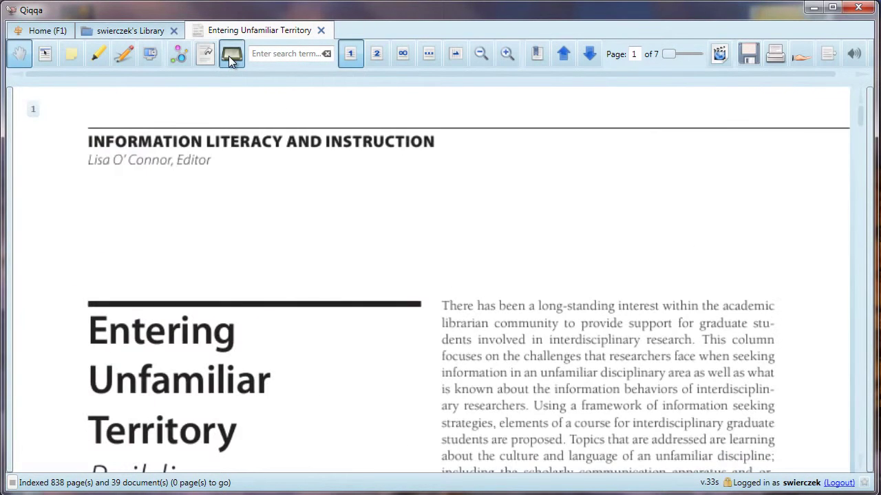
scroll(368, 241, "down", 4)
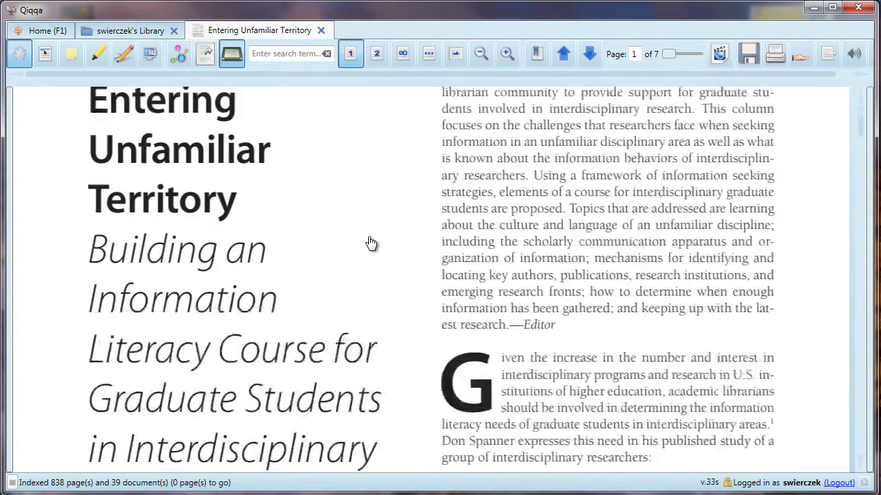
scroll(368, 241, "up", 4)
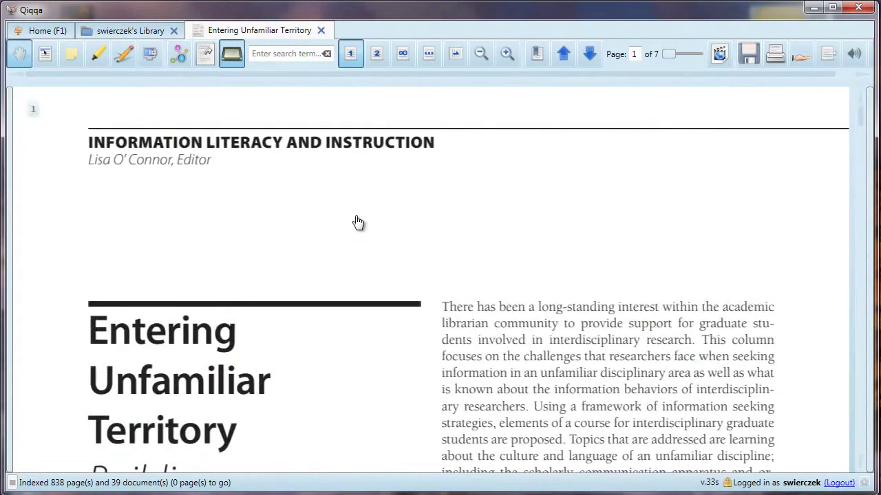
left_click(229, 56)
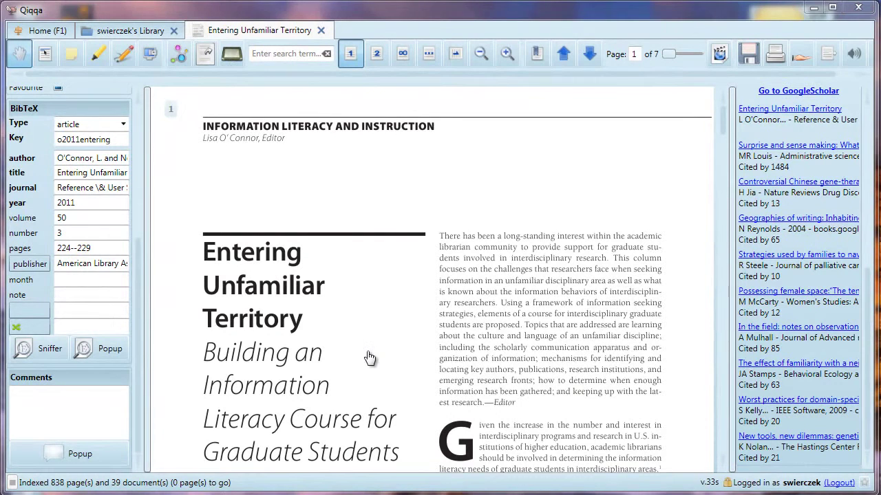
left_click(231, 55)
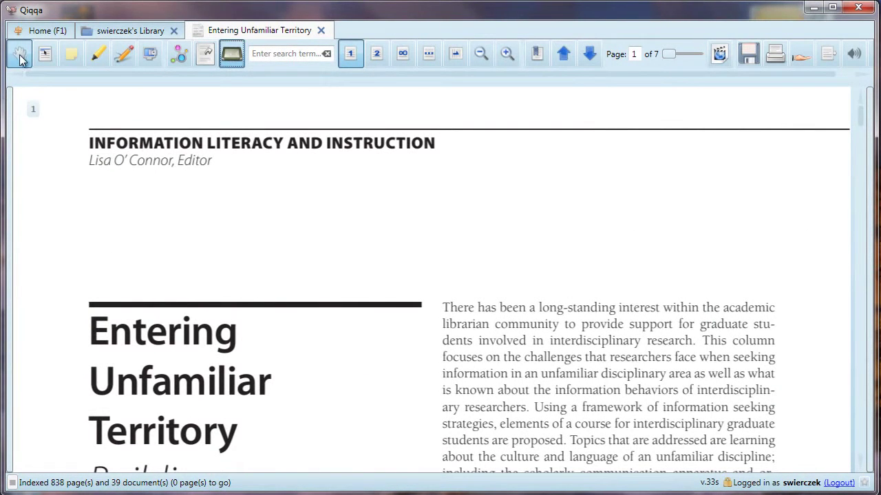
Step: Pan the page to view the article's title block, subtitle and abstract
left_click_drag(321, 378, 360, 379)
mouse_move(517, 456)
left_mouse_down()
mouse_move(516, 281)
mouse_move(529, 188)
mouse_move(515, 468)
left_mouse_up()
scroll(512, 344, "down", 3)
scroll(512, 354, "up", 3)
left_click(52, 56)
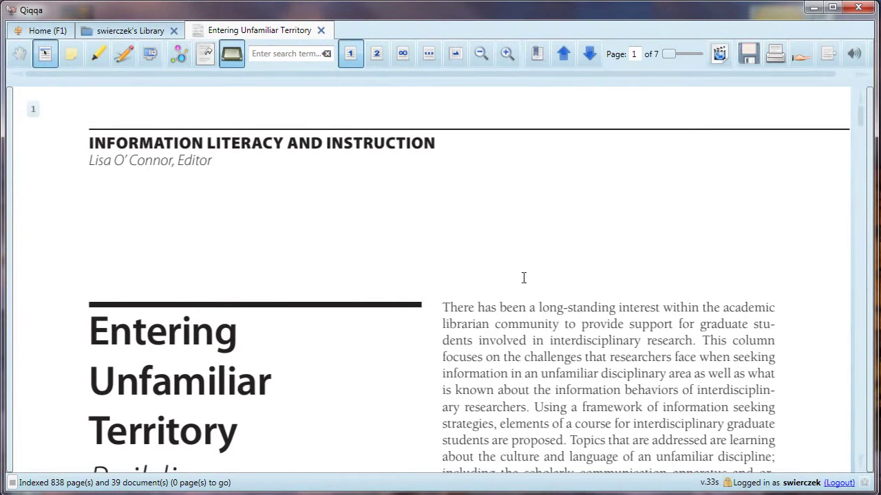
scroll(512, 289, "down", 2)
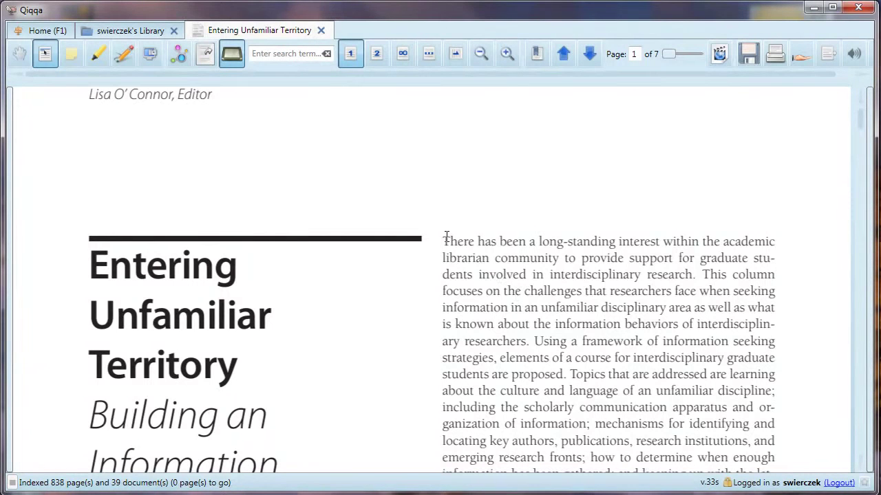
left_click_drag(445, 236, 750, 423)
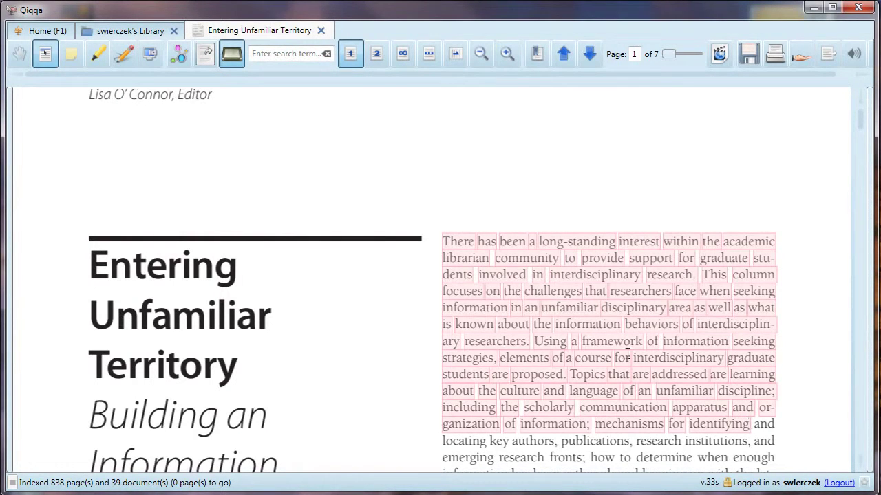
right_click(540, 310)
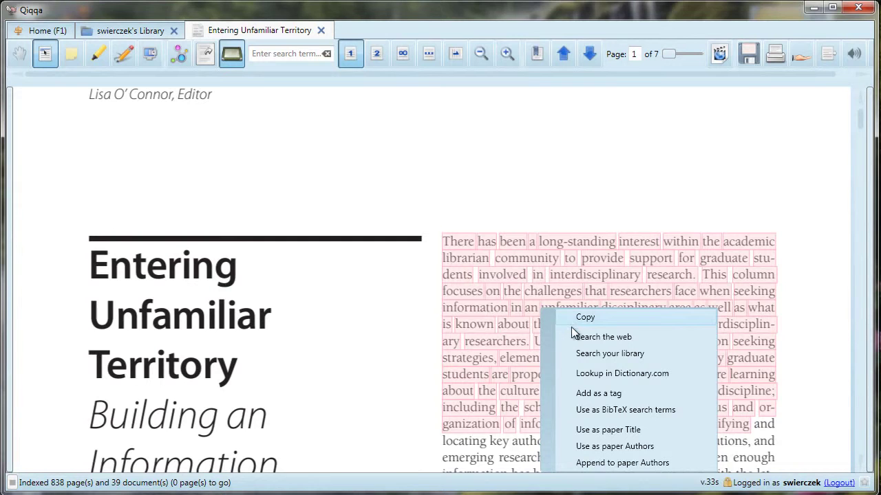
left_click(561, 218)
right_click(526, 259)
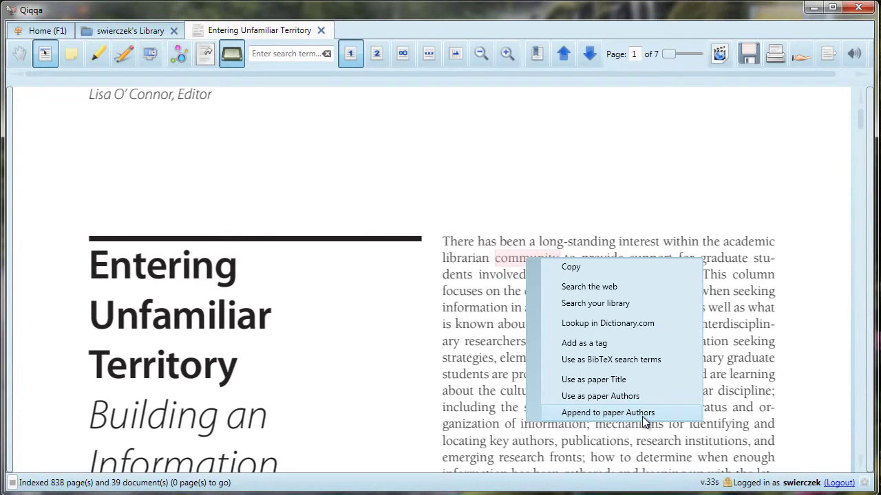
left_click(16, 57)
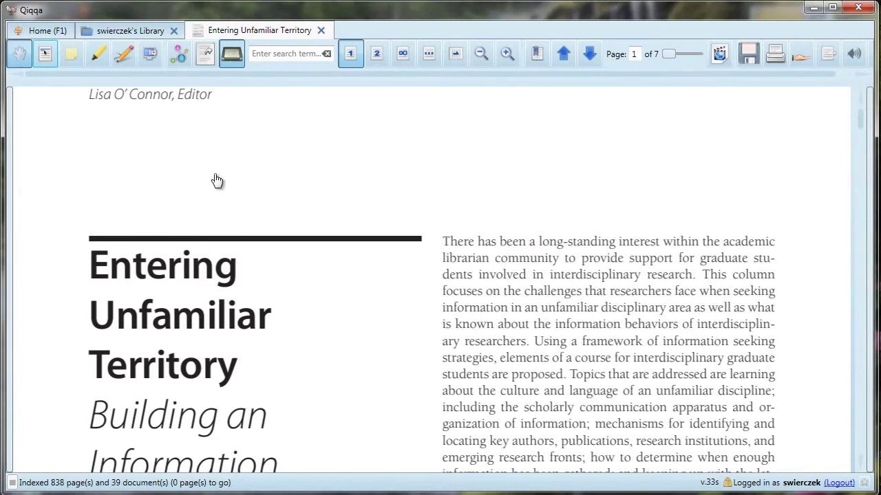
Step: Draw a box annotation around the right-column 'Recent studies' paragraph on page 1
scroll(352, 268, "down", 1)
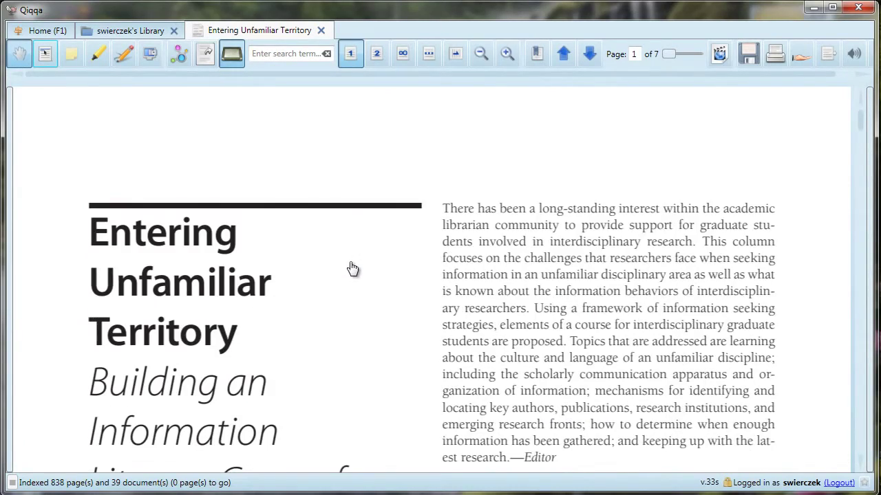
scroll(352, 269, "down", 12)
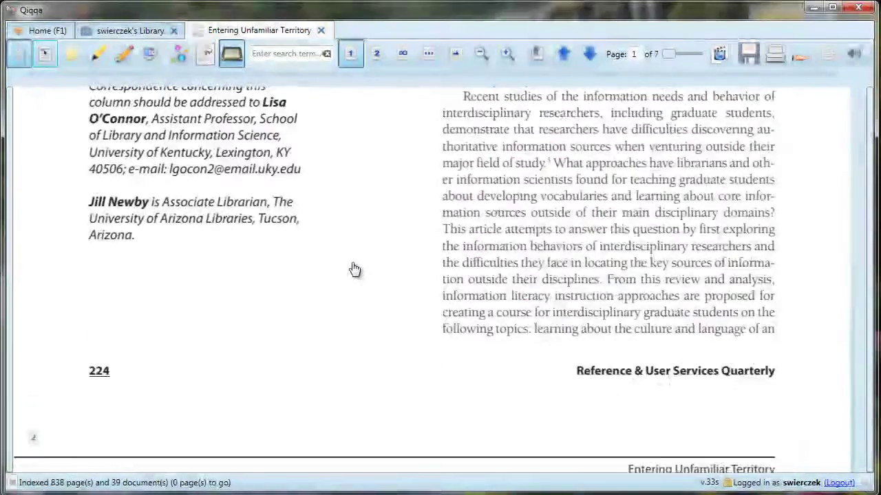
scroll(354, 268, "up", 1)
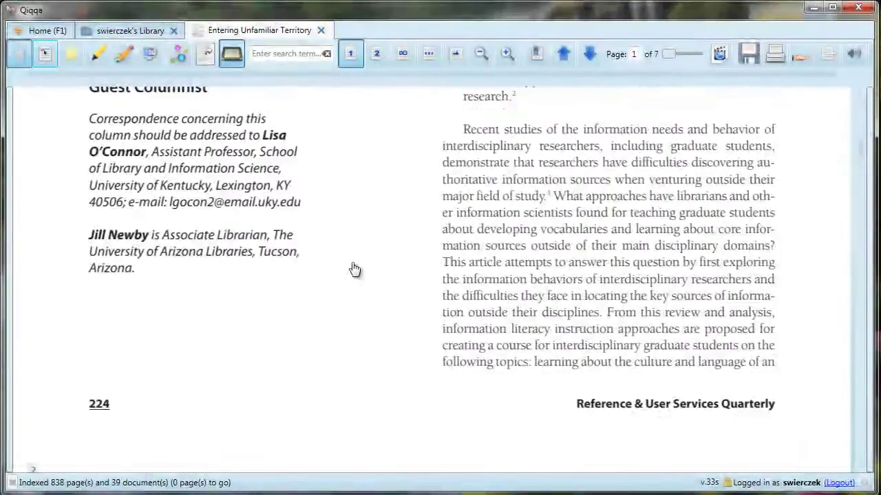
left_click(70, 53)
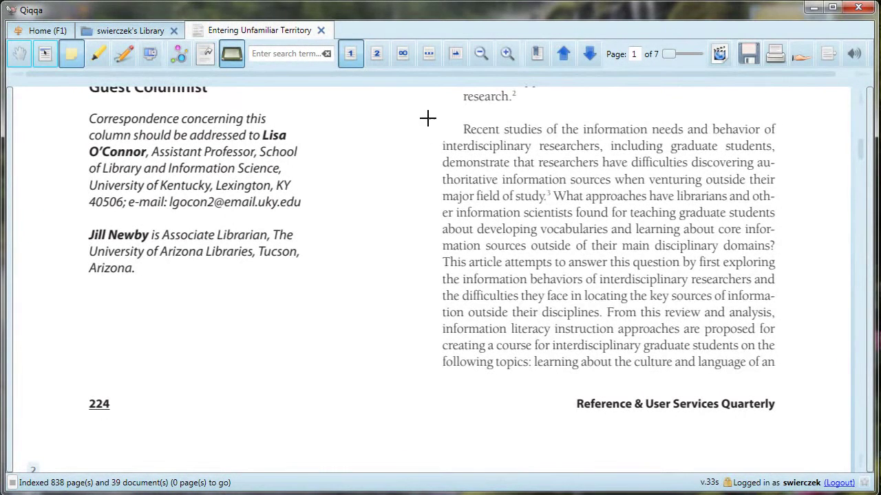
mouse_move(428, 118)
left_mouse_down()
mouse_move(582, 371)
mouse_move(792, 376)
left_mouse_up()
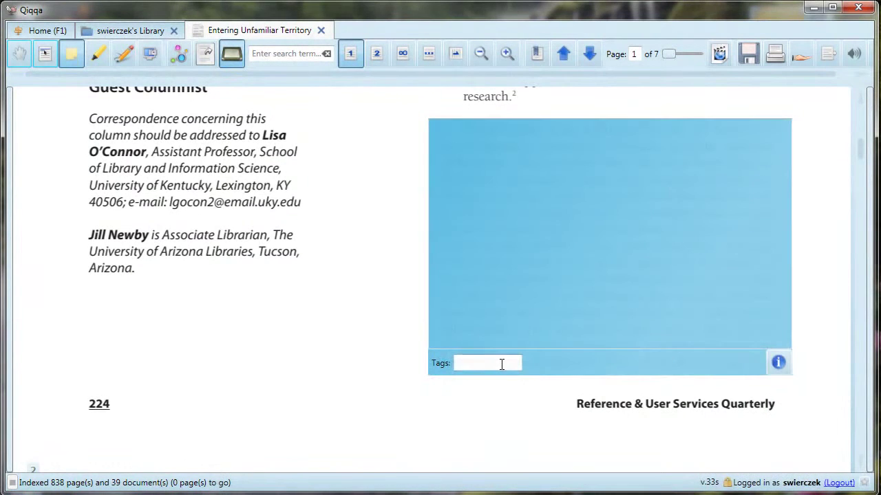
Step: Tag the annotation 'tagging' and comment 'this is a statement of the author'
left_click(503, 363)
type("tagging")
left_click(488, 153)
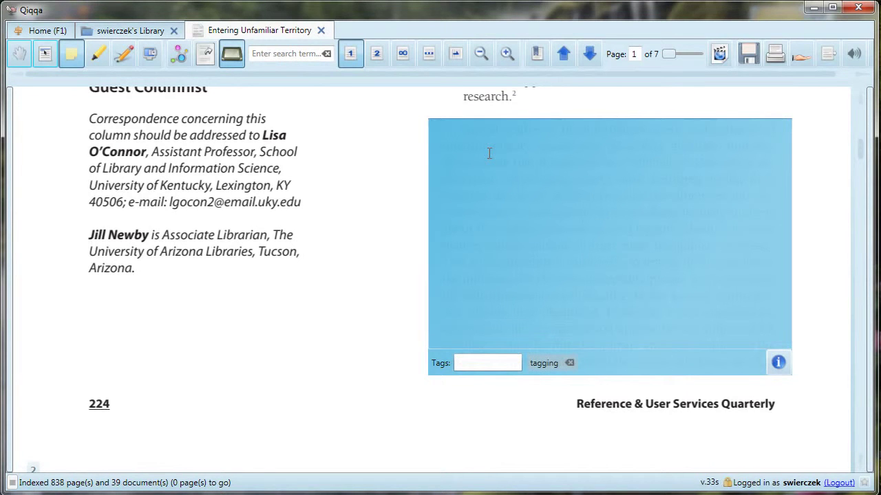
type("this is a statement of the author's thesis")
Step: Make the annotation pink and give it a rating of 4
left_click(778, 364)
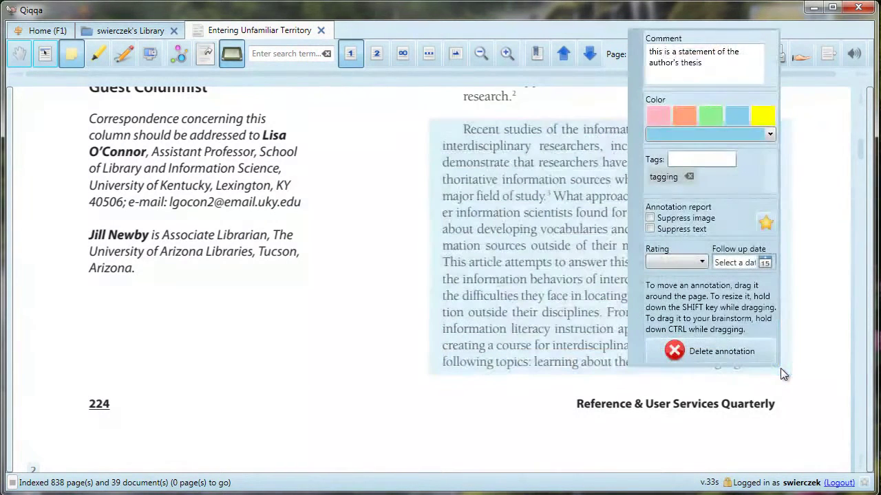
left_click(657, 115)
left_click(716, 164)
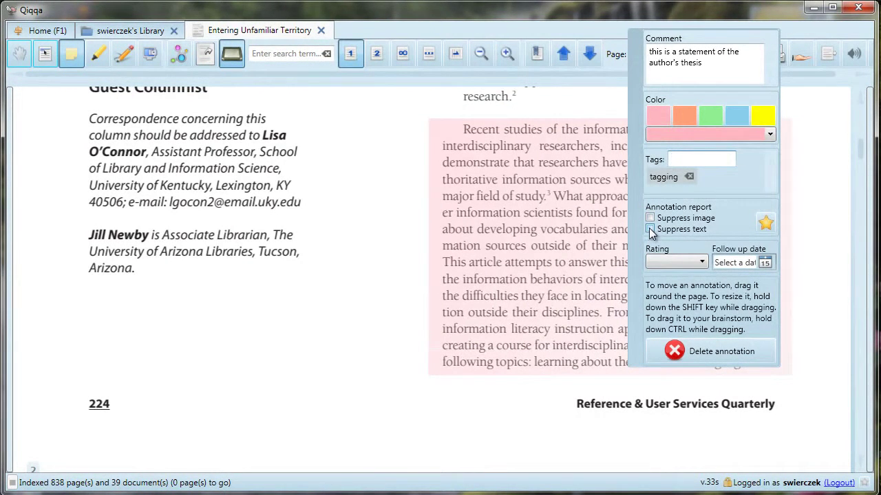
left_click(703, 265)
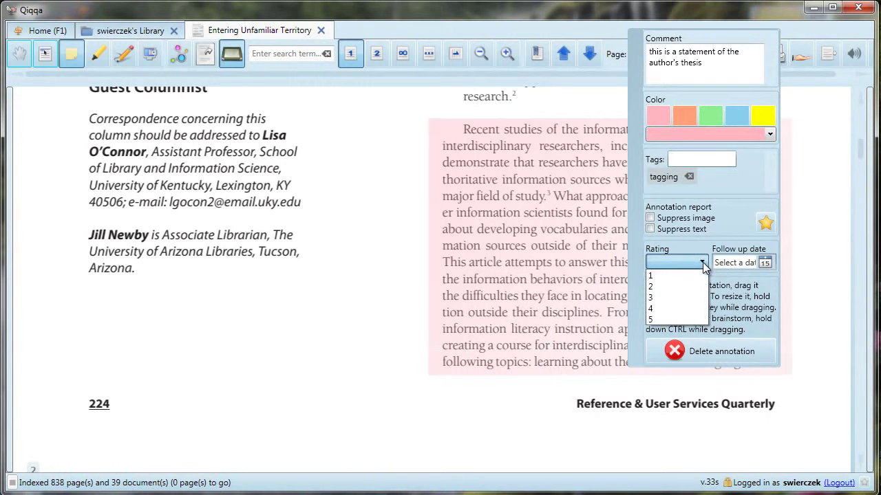
left_click(692, 310)
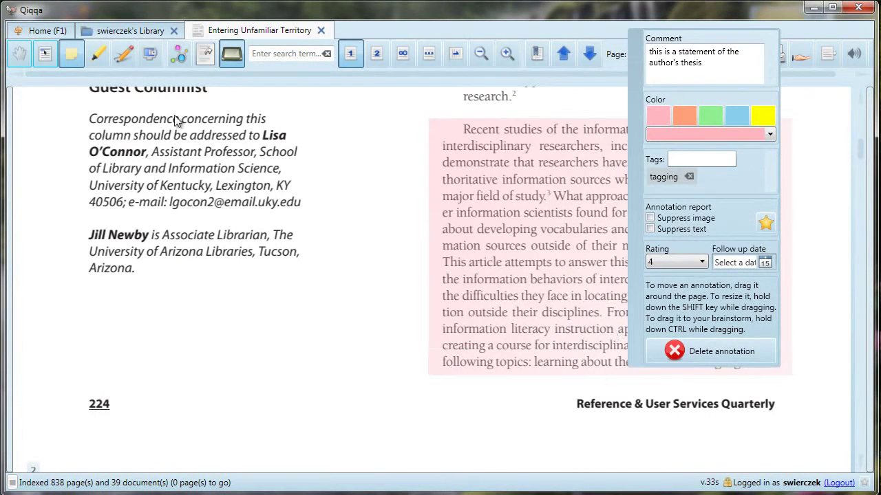
left_click(499, 314)
left_click(24, 60)
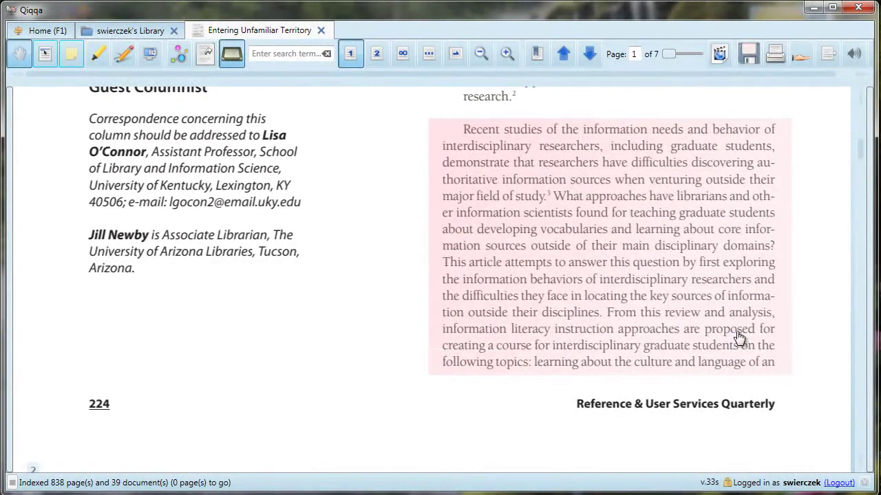
Step: Highlight the 'Challenges of Interdisciplinary Research' opening phrase yellow, removing the stray 'academic' highlight
scroll(211, 226, "down", 6)
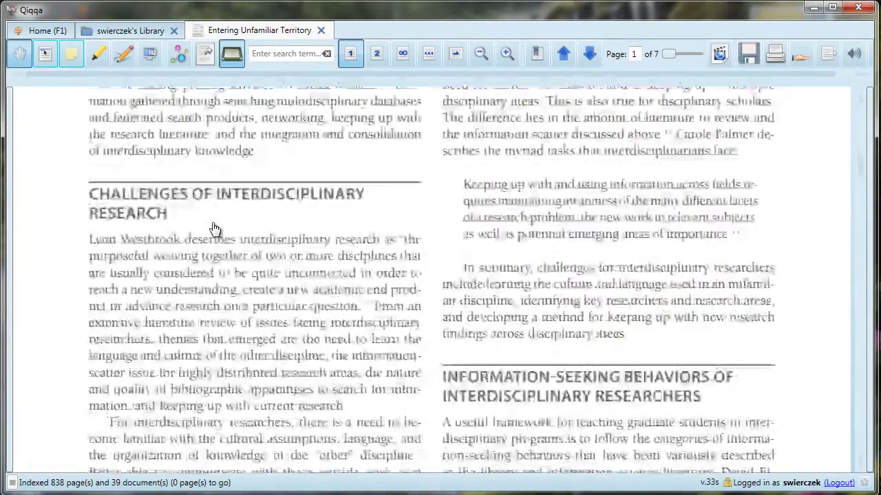
left_click(98, 55)
left_click_drag(92, 240, 397, 240)
left_click_drag(313, 295, 333, 290)
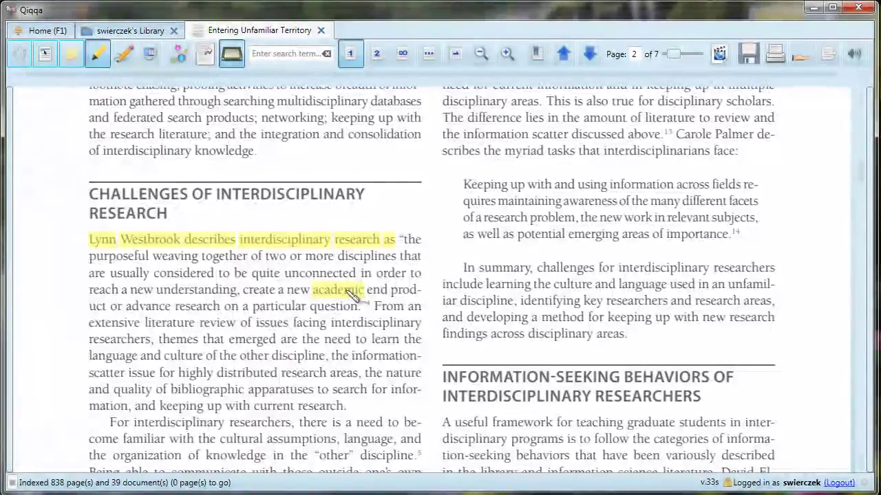
left_click(354, 293)
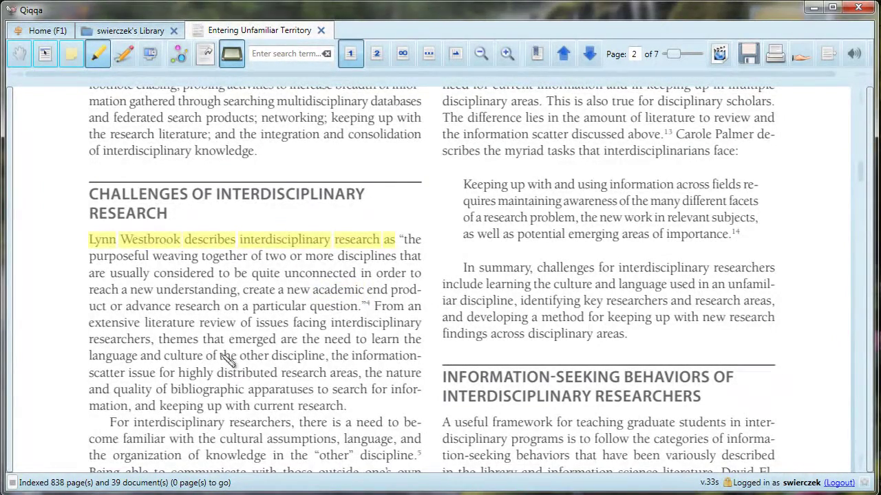
left_click(18, 56)
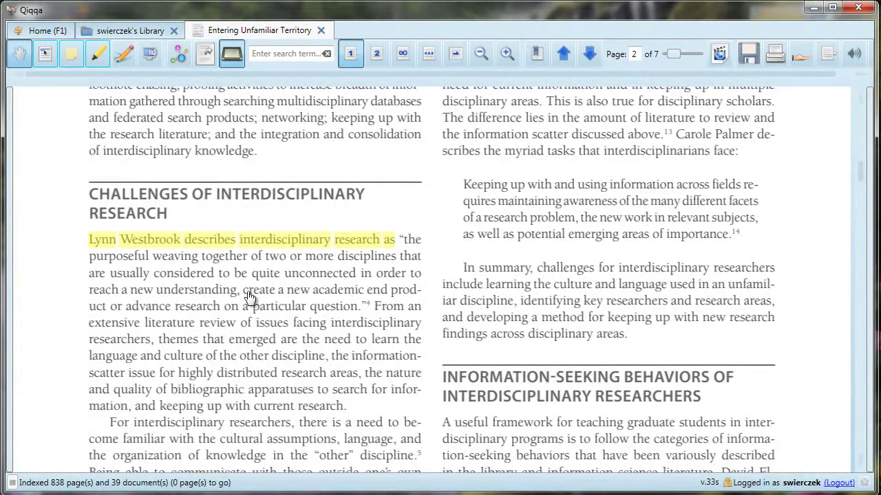
Step: Draw a freehand ink mark in the margin beside 'For interdisciplinary researchers'
scroll(250, 298, "down", 8)
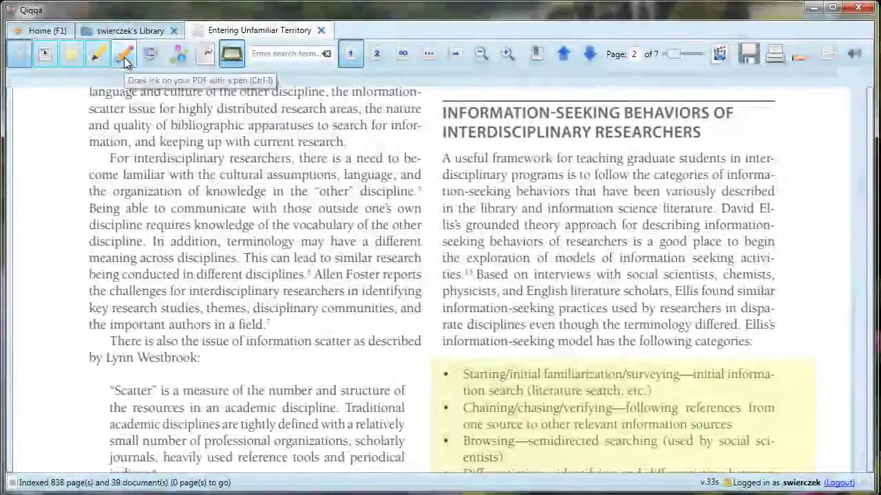
left_click(124, 57)
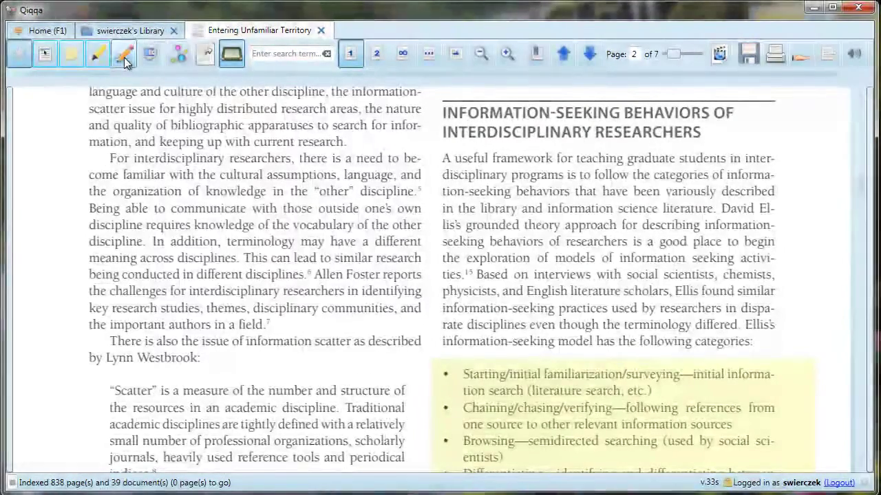
mouse_move(28, 183)
left_mouse_down()
mouse_move(22, 195)
mouse_move(33, 184)
mouse_move(34, 198)
mouse_move(54, 192)
left_mouse_up()
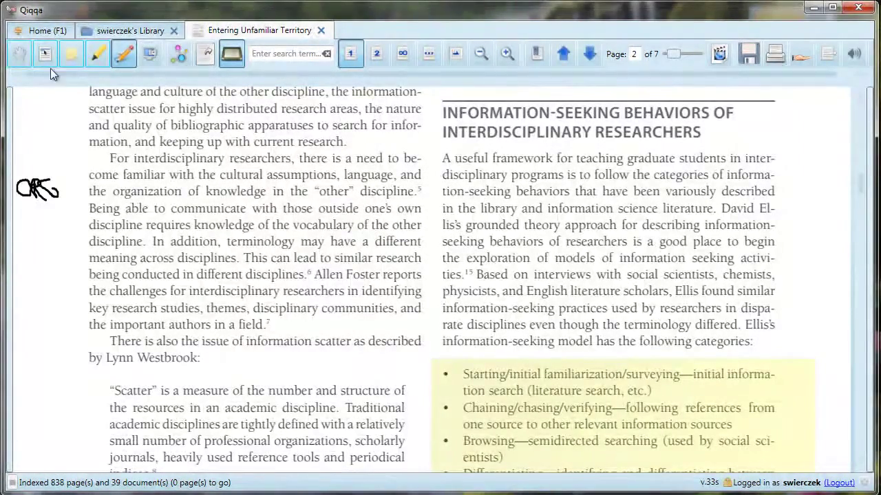
left_click(24, 57)
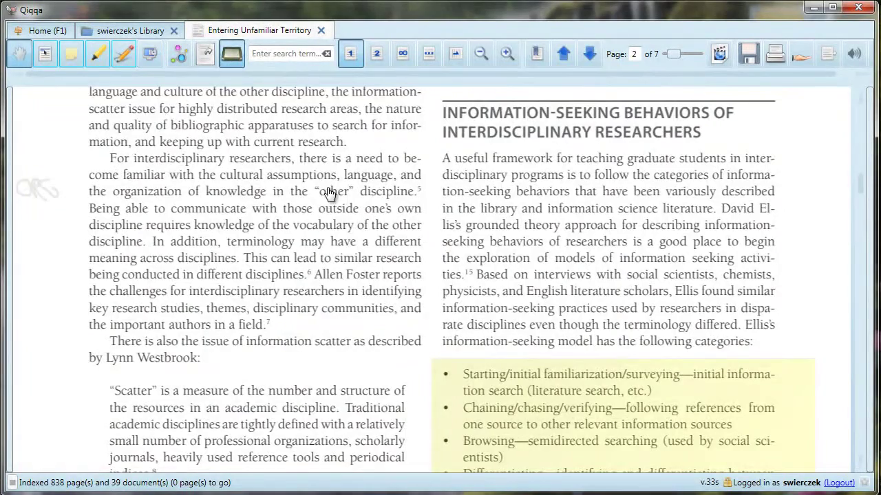
Step: Snapshot the page 3 bullet list to the clipboard, then search for citing documents, finding 0
scroll(310, 184, "down", 3)
scroll(307, 184, "down", 10)
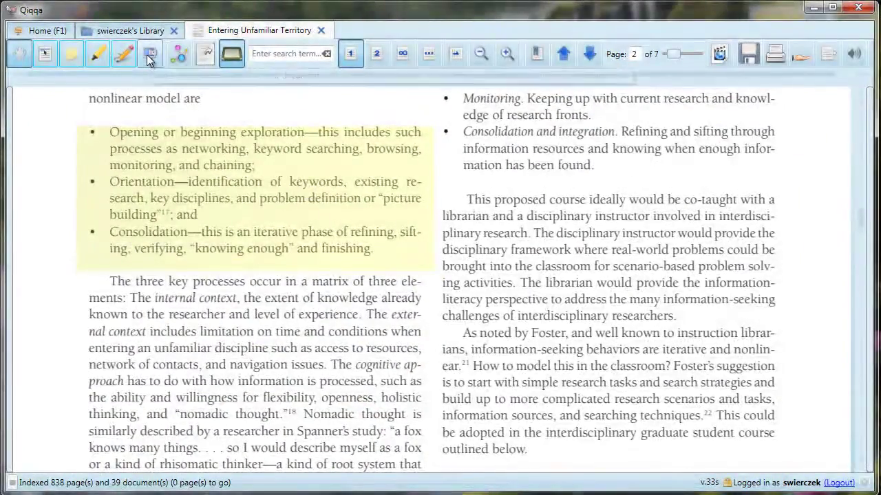
left_click(148, 55)
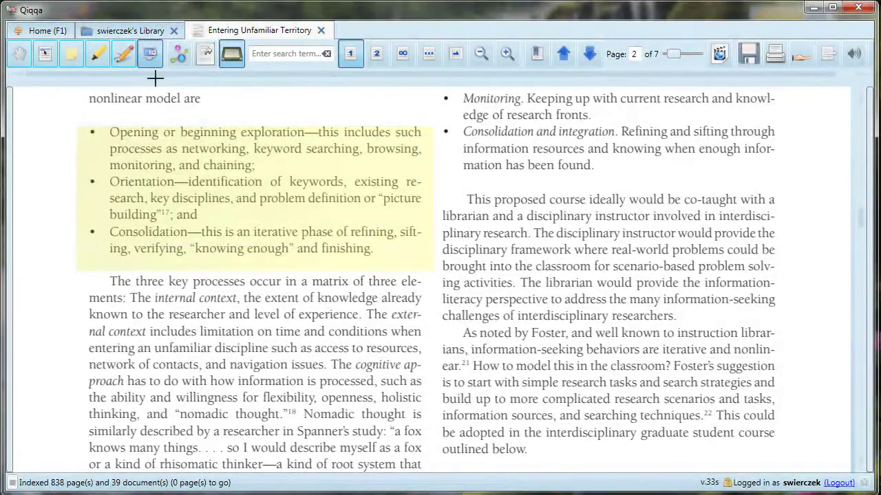
left_click_drag(79, 122, 430, 264)
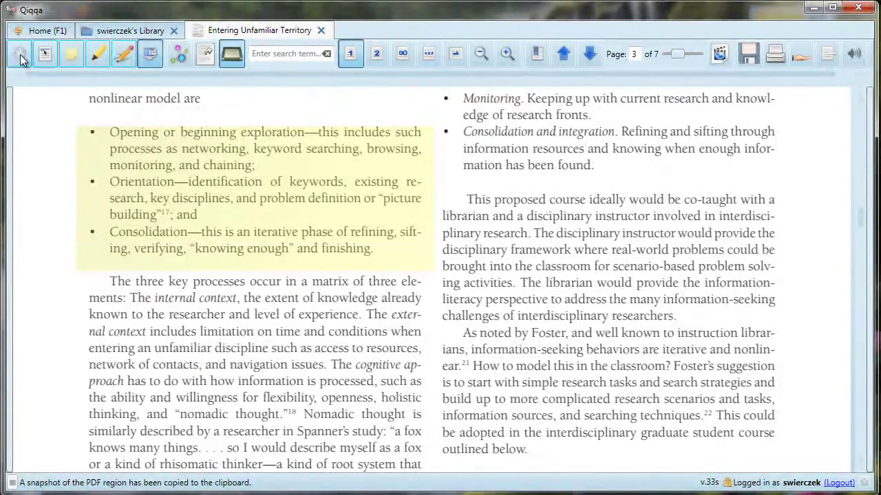
left_click(21, 59)
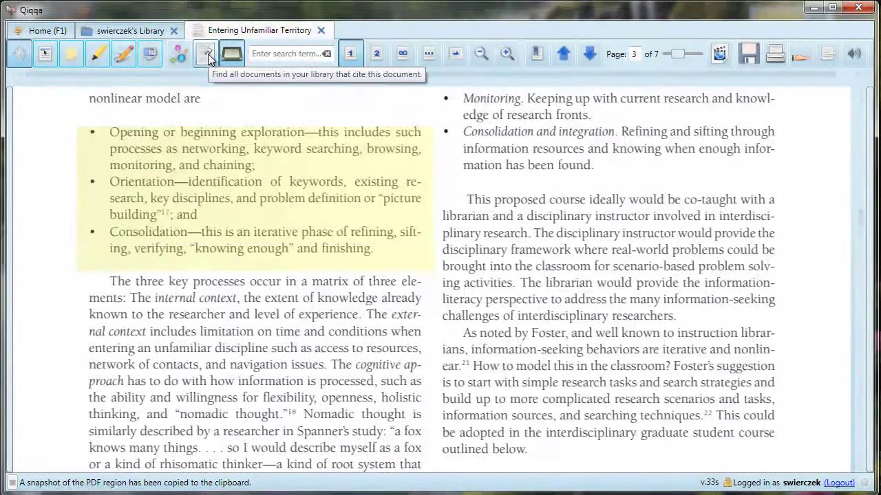
left_click(207, 55)
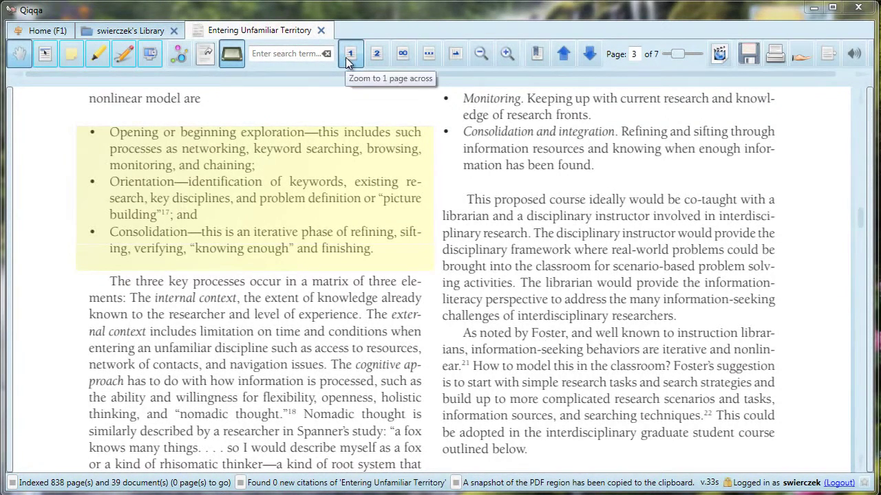
Step: Show pages side by side, preview all as thumbnails, then return to the pages 1–2 spread
left_click(378, 55)
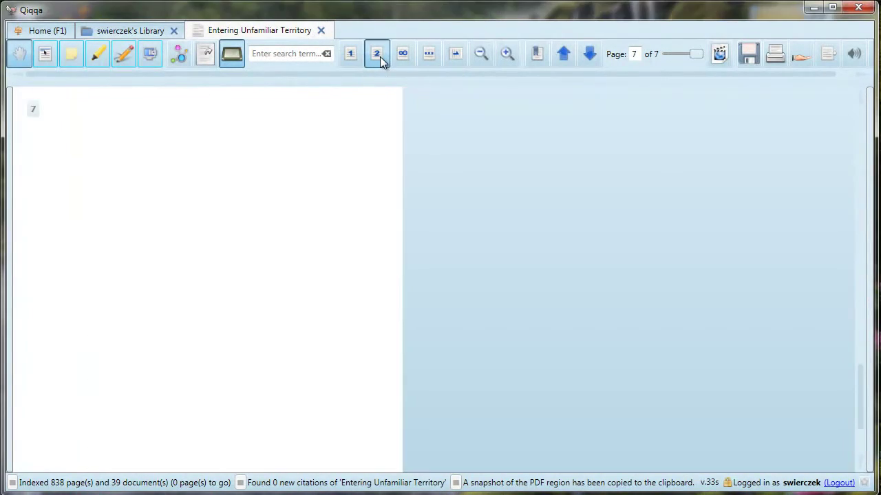
scroll(365, 251, "up", 6)
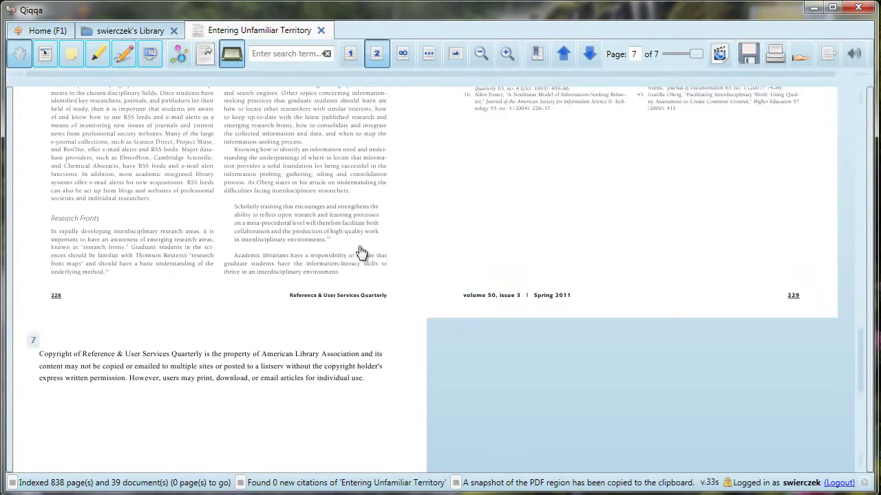
scroll(379, 269, "up", 7)
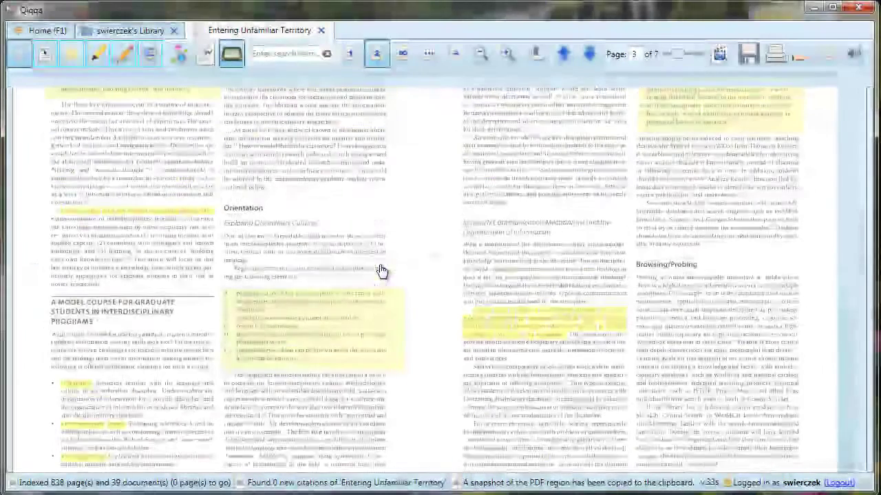
left_click(403, 55)
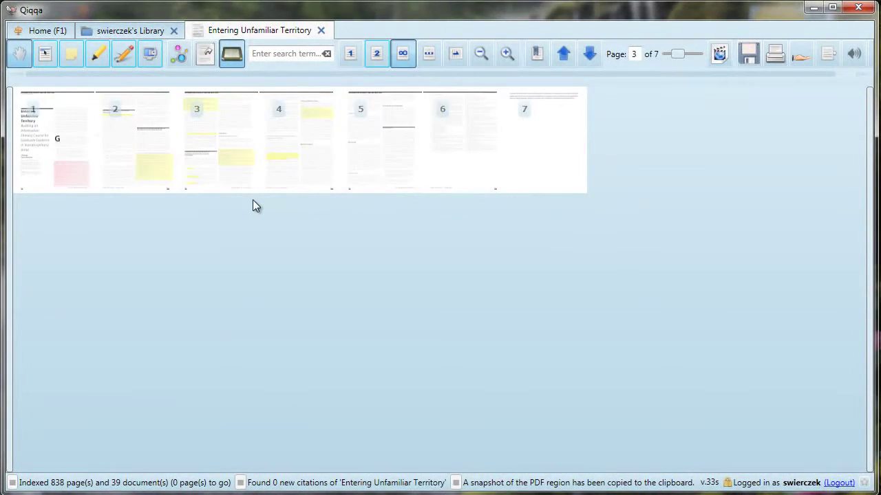
left_click(164, 172)
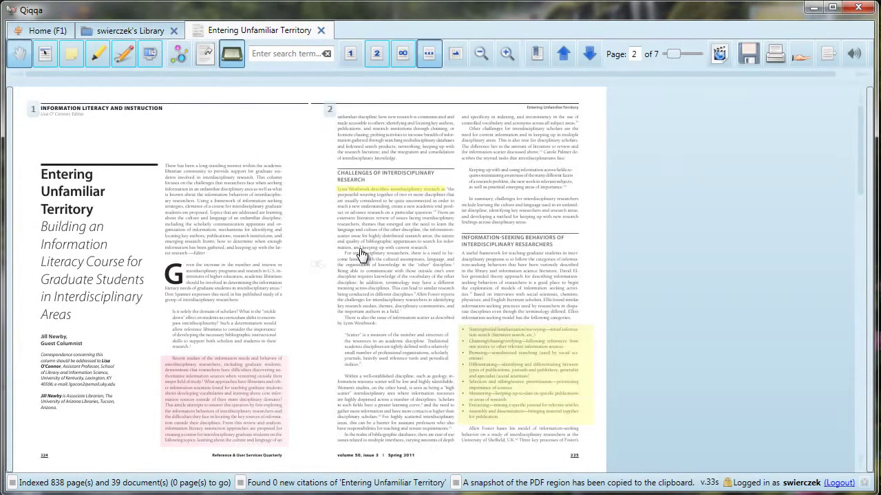
Step: Rotate page 2 clockwise four quarter turns back upright, then zoom out and in
left_click(454, 57)
left_click(454, 56)
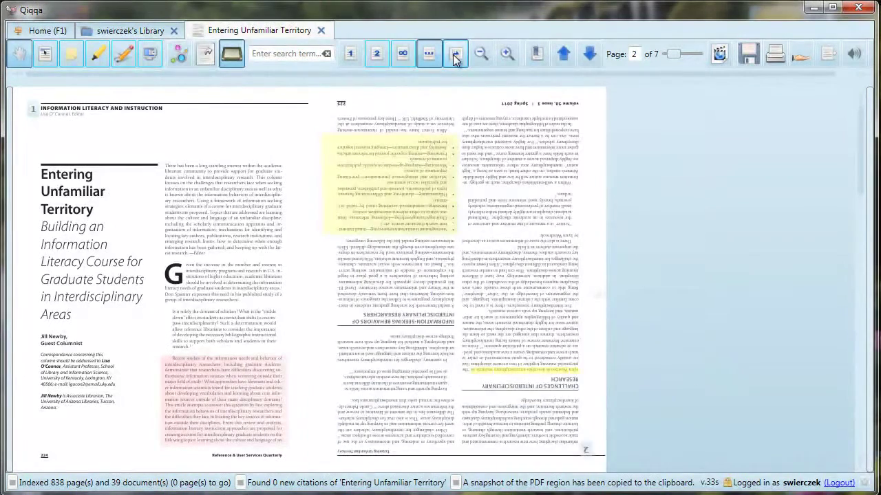
left_click(454, 56)
left_click(454, 57)
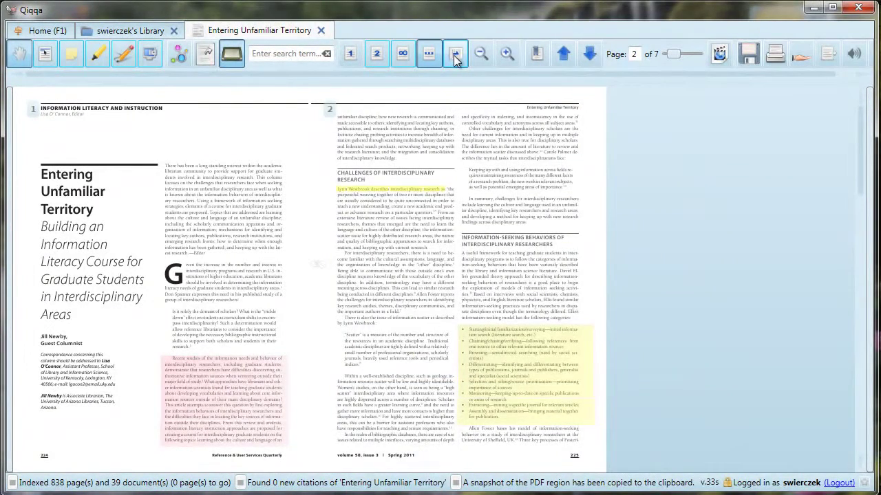
left_click(481, 55)
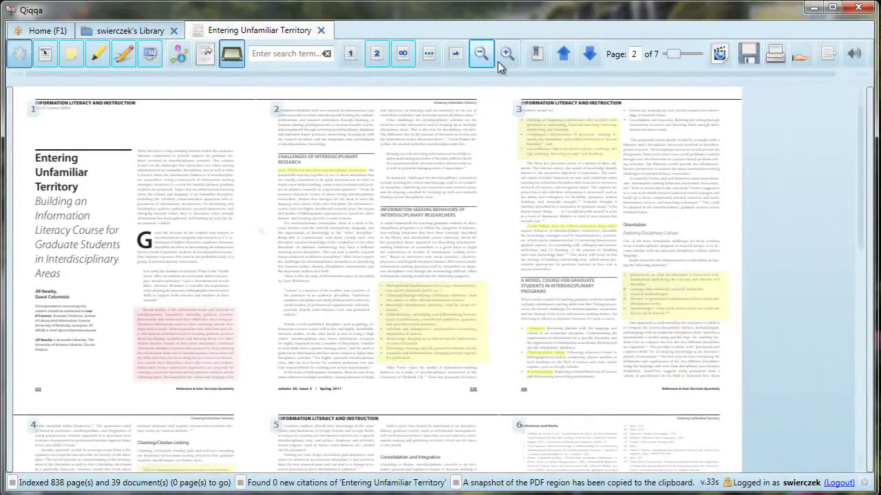
left_click(504, 61)
left_click(504, 61)
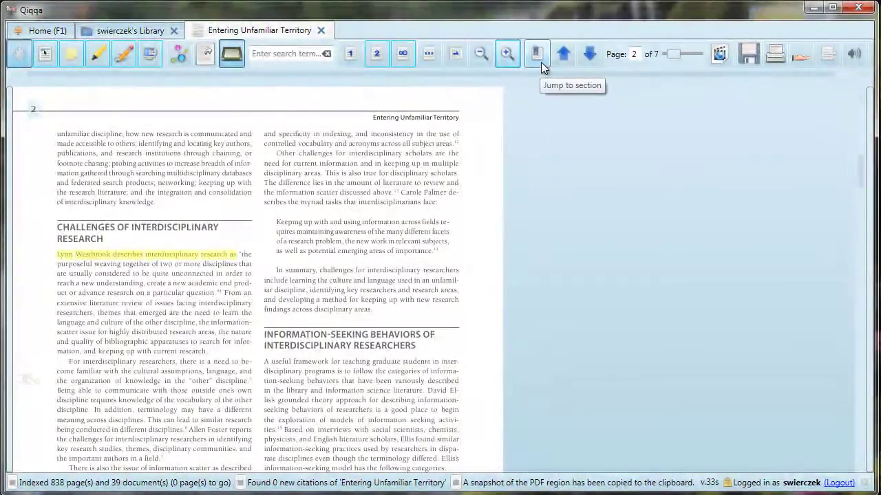
left_click(538, 55)
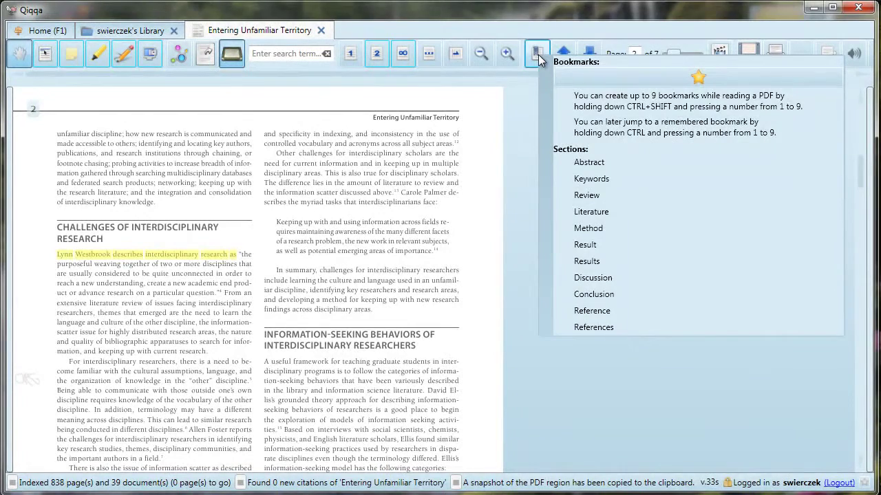
left_click(606, 294)
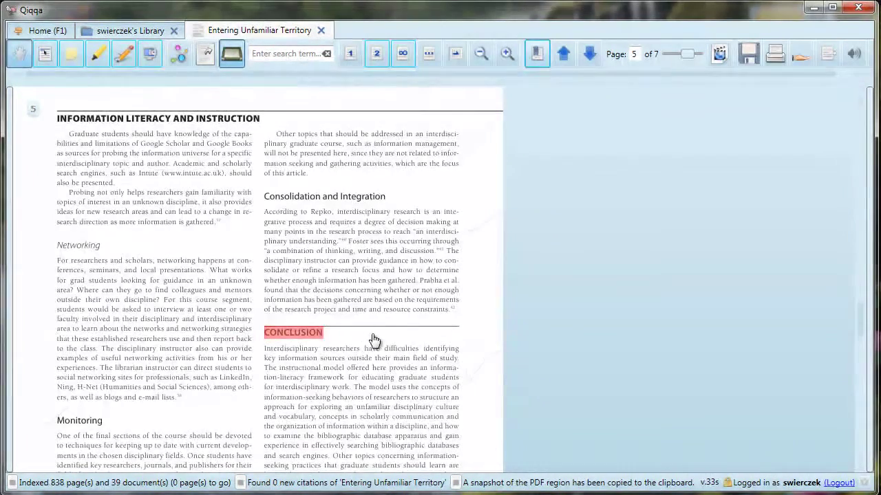
scroll(374, 340, "down", 2)
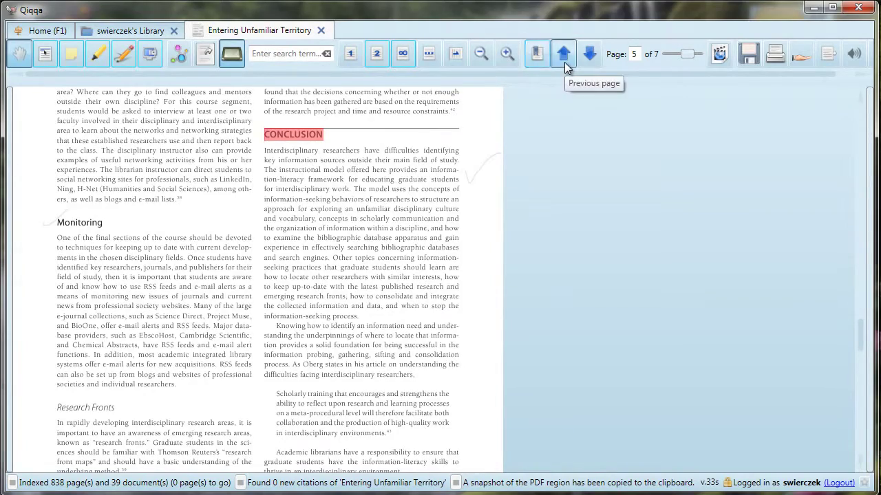
left_click(564, 62)
left_click(564, 62)
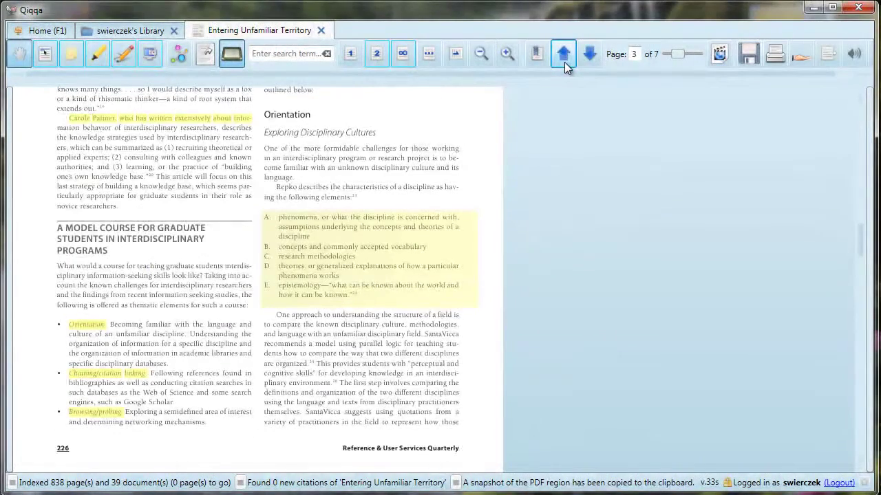
left_click(589, 59)
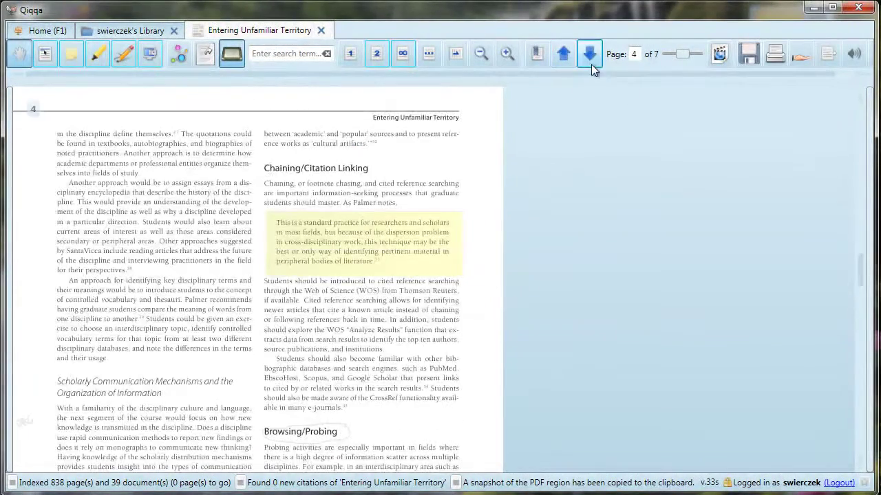
Step: Bring up the '21st Century Learning and Information Literacy' article at its JSTOR cover page
left_click_drag(684, 53, 678, 53)
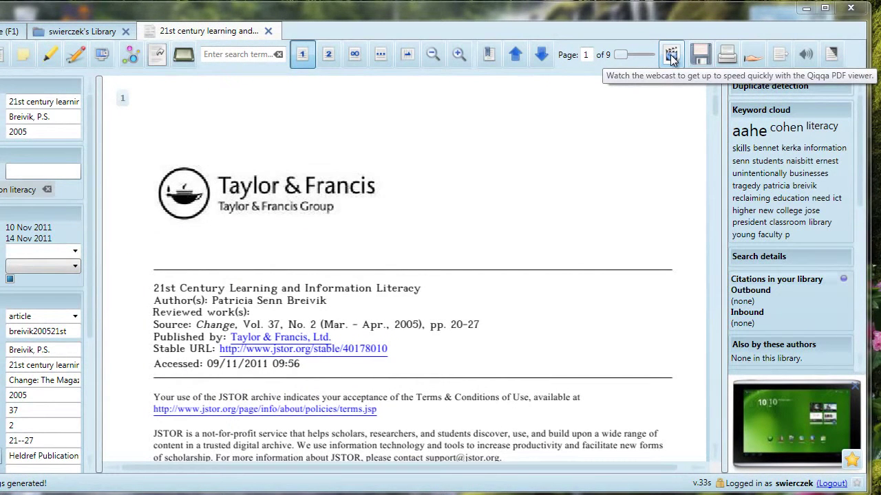
left_click(705, 60)
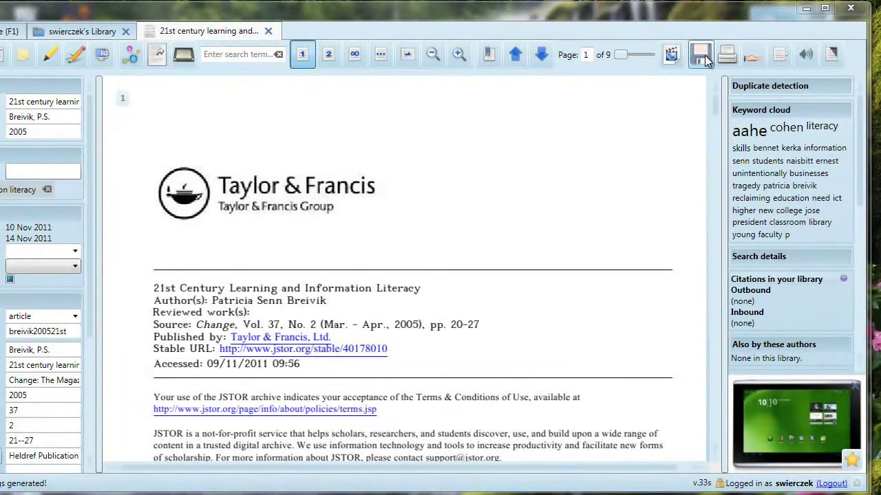
Step: Share the 21st Century Learning article online for a 3-day download and close the confirmation
left_click(752, 61)
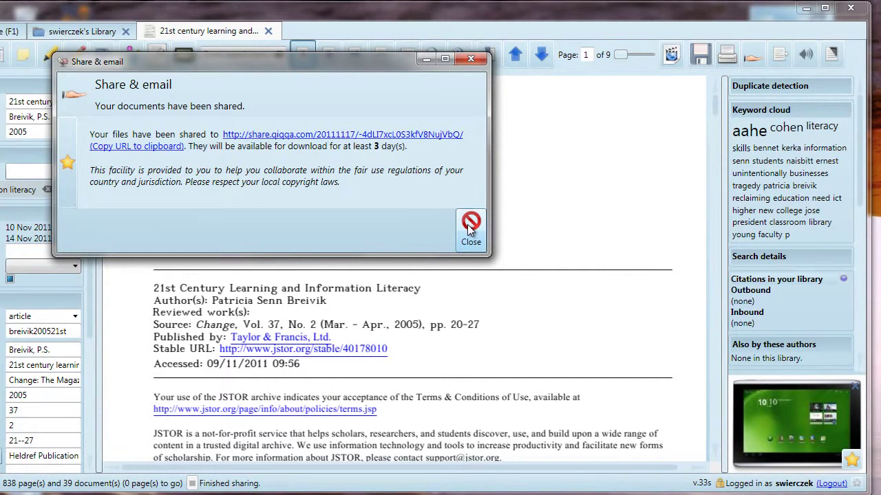
left_click(469, 227)
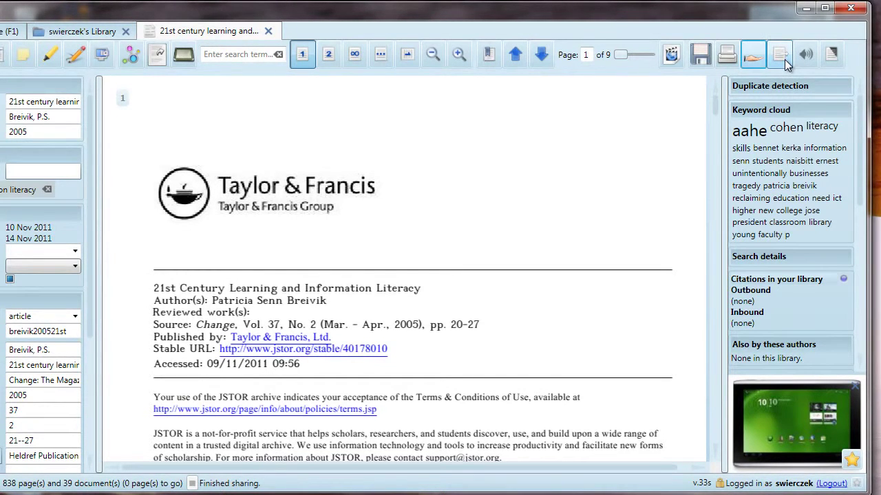
Step: Toggle negative page colours on and off twice, leaving the page in normal colours
left_click(831, 58)
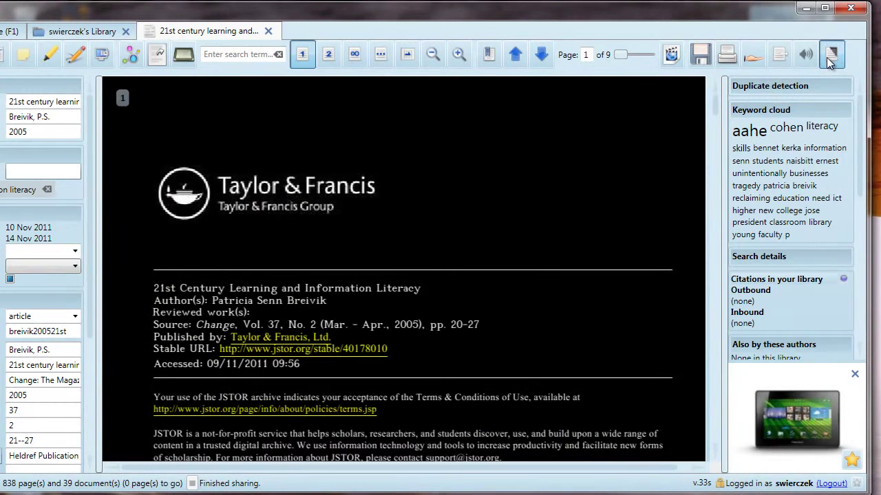
left_click(830, 59)
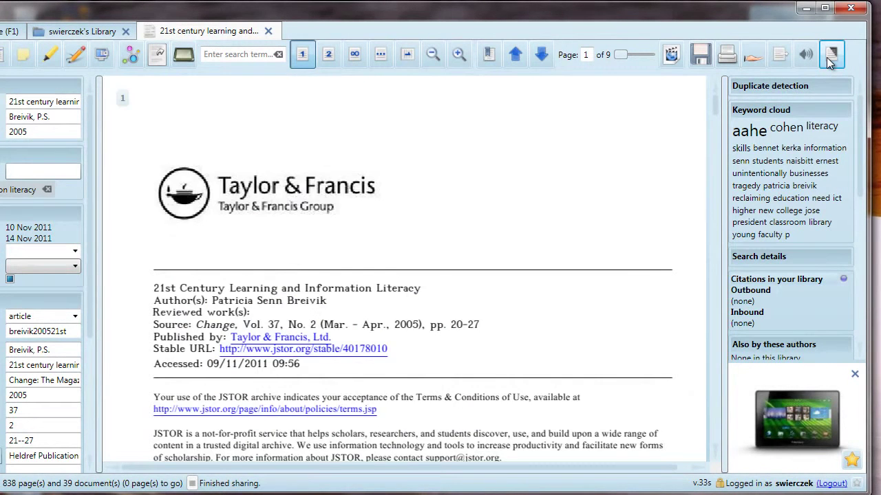
left_click(831, 60)
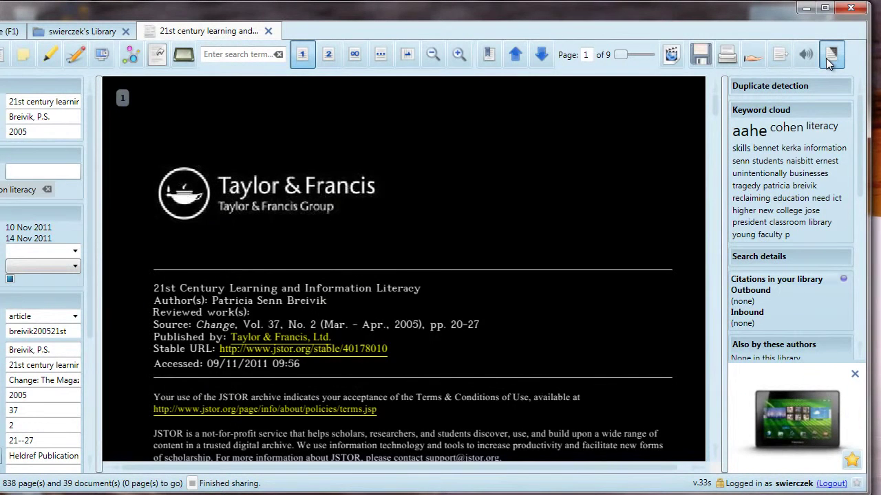
left_click(831, 59)
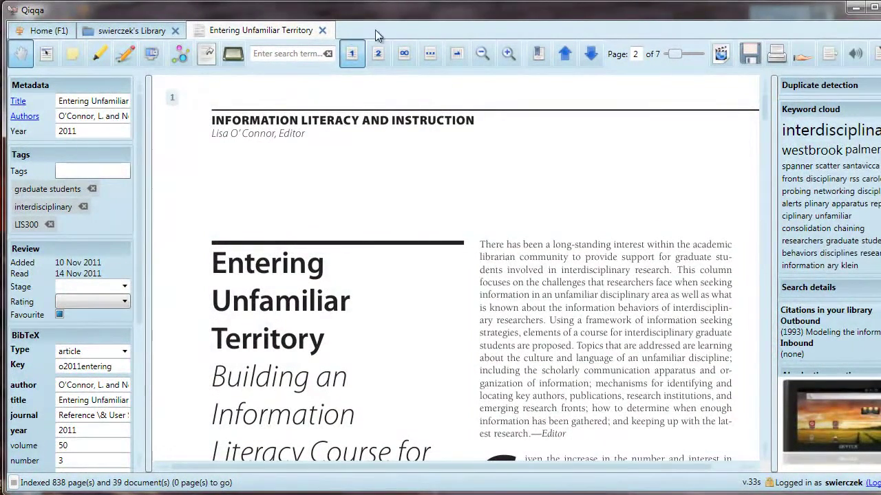
Step: Close the Entering Unfamiliar Territory document and start setting up an annotation report
left_click(322, 30)
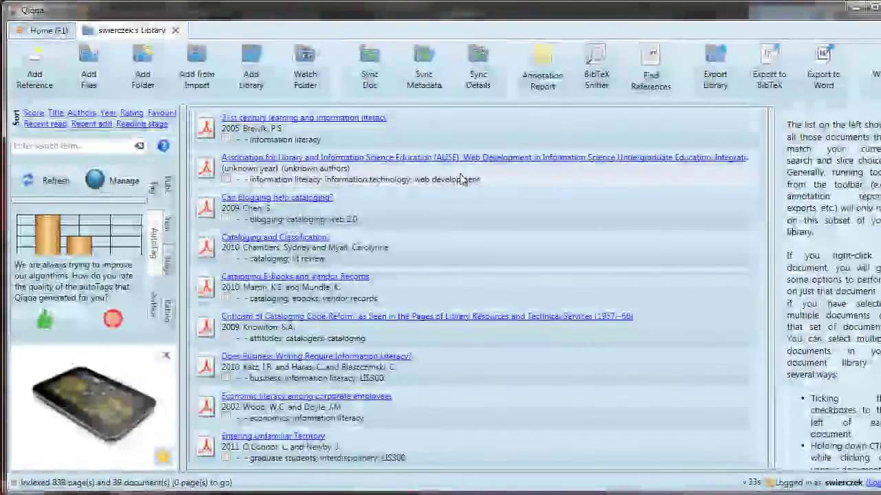
left_click(541, 83)
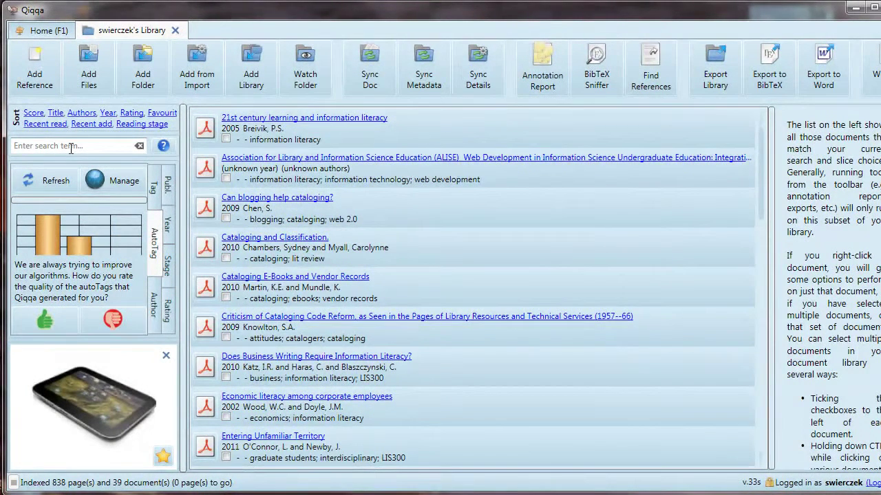
left_click(155, 184)
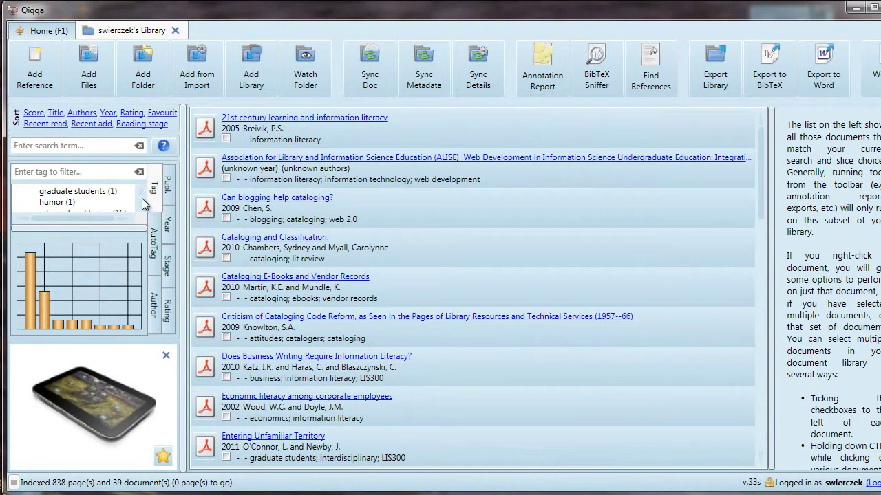
scroll(138, 206, "down", 2)
scroll(140, 210, "down", 2)
left_click(103, 204)
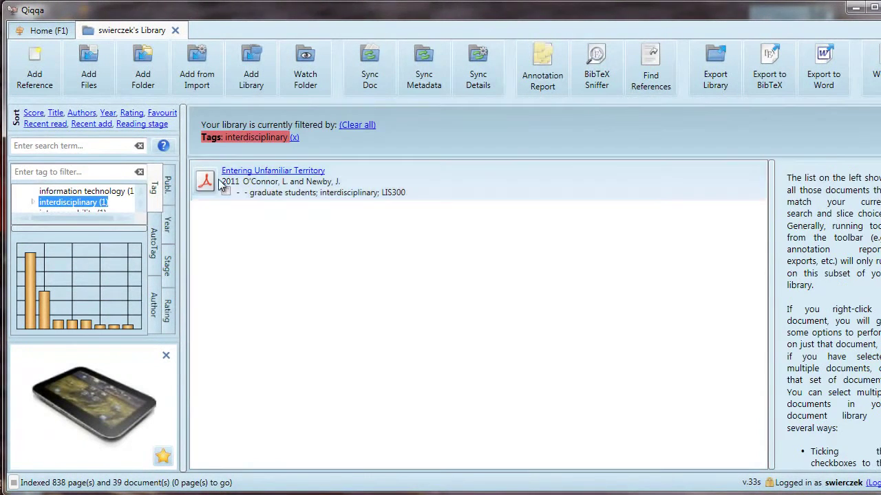
left_click(294, 138)
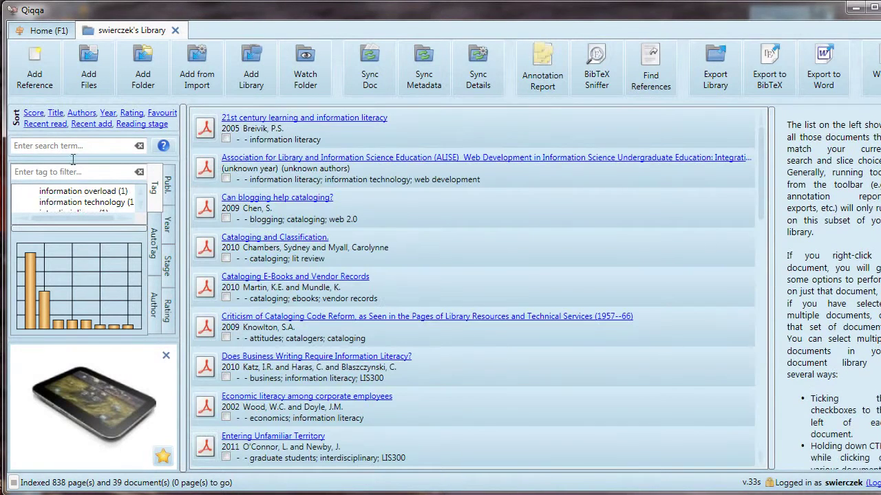
left_click(90, 146)
type("interdisci")
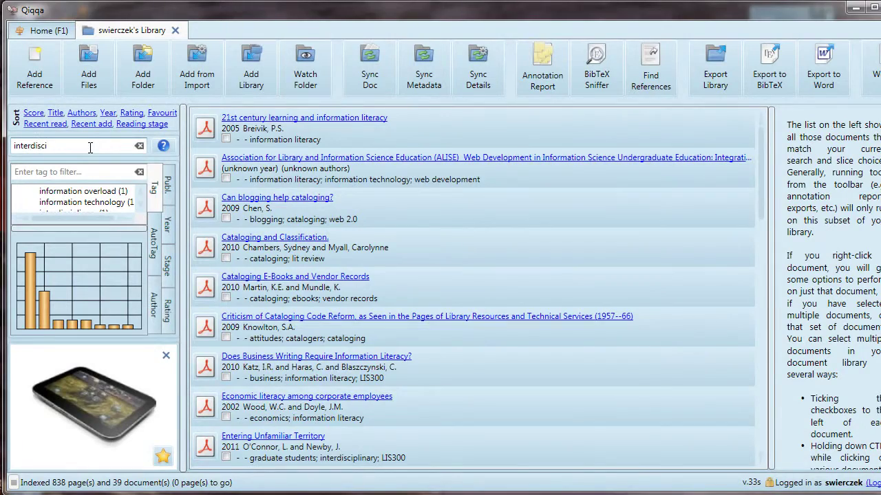
type("plinary")
key("Return")
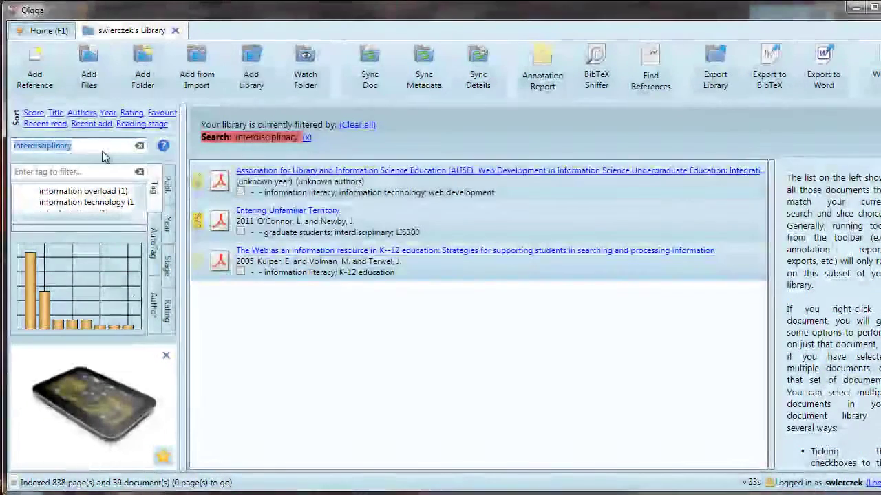
left_click(307, 137)
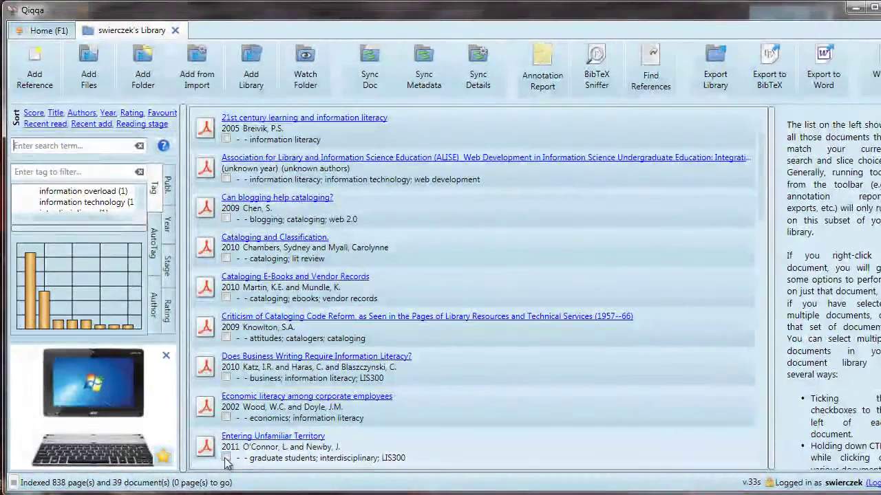
Step: Tick the Entering Unfamiliar Territory document and scroll down through the library list
left_click(226, 458)
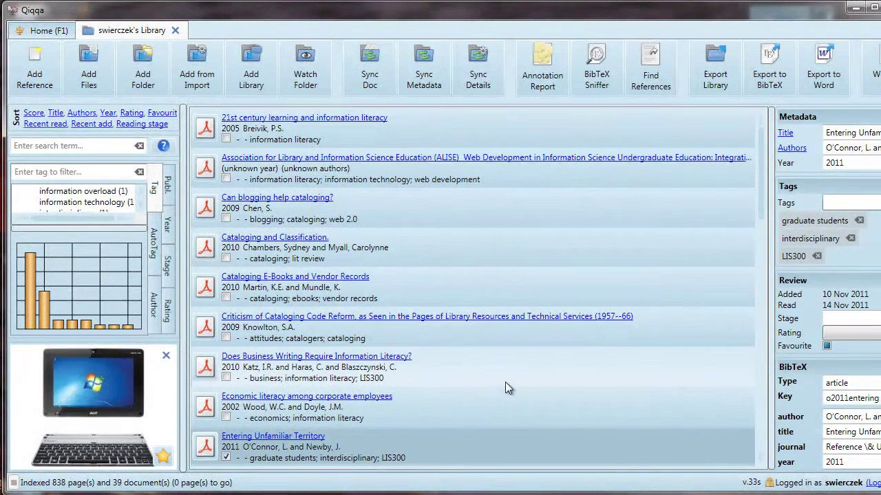
scroll(506, 388, "down", 2)
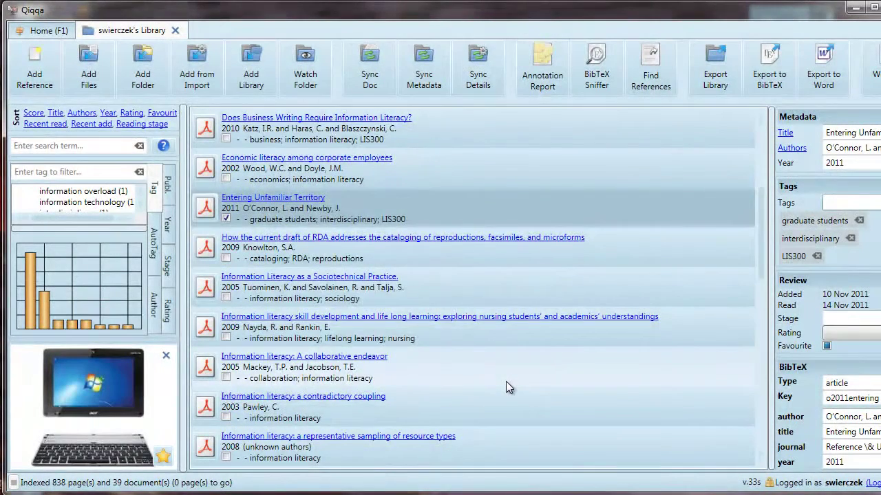
scroll(506, 382, "down", 3)
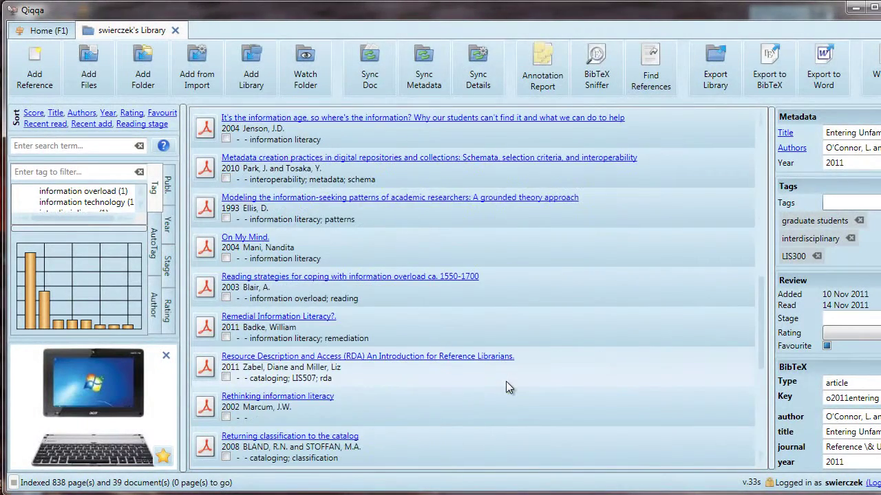
scroll(506, 385, "down", 2)
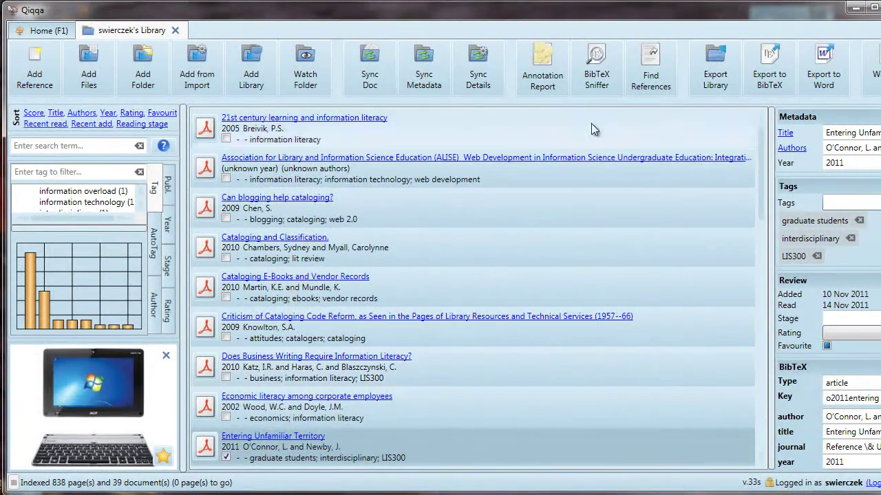
Step: Generate an annotation report with Select All tags included
left_click(556, 72)
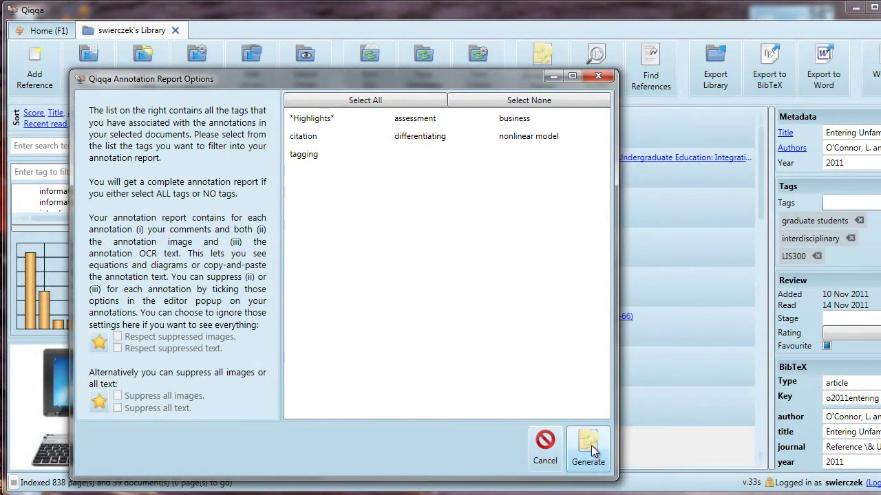
left_click(396, 101)
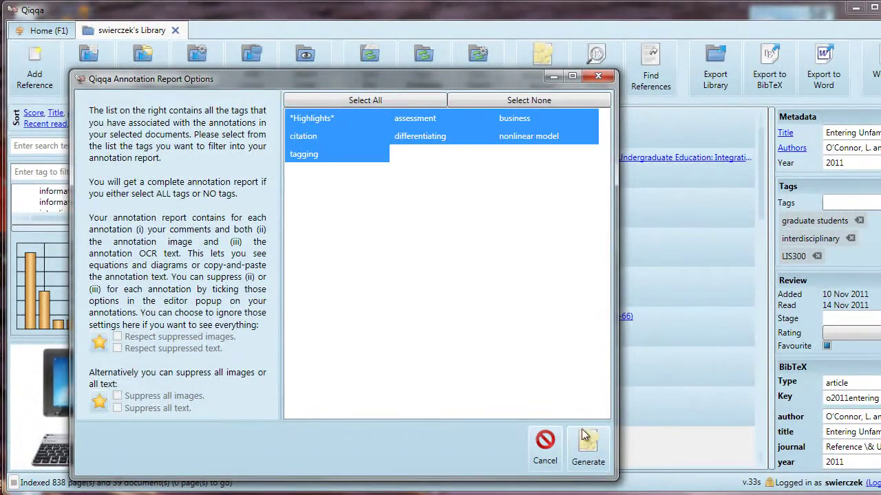
left_click(590, 459)
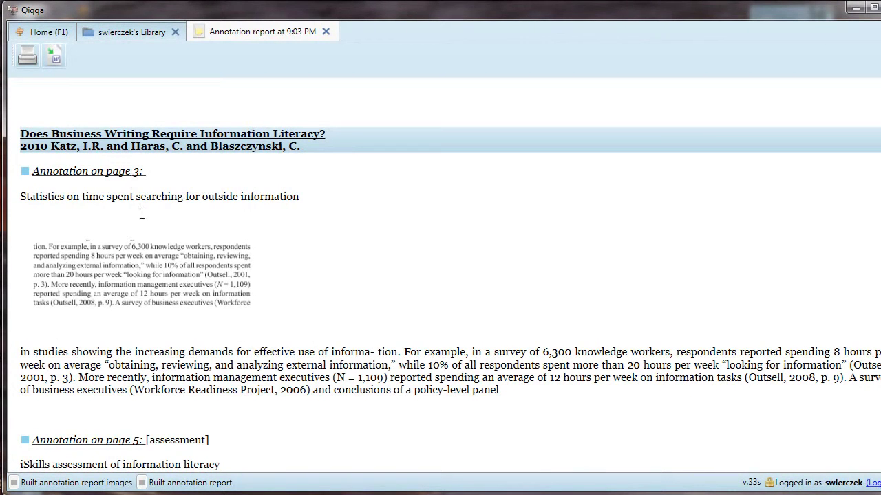
Step: Scroll through the annotation report, selecting and clearing notes like the time-spent-searching one
left_click_drag(19, 197, 333, 196)
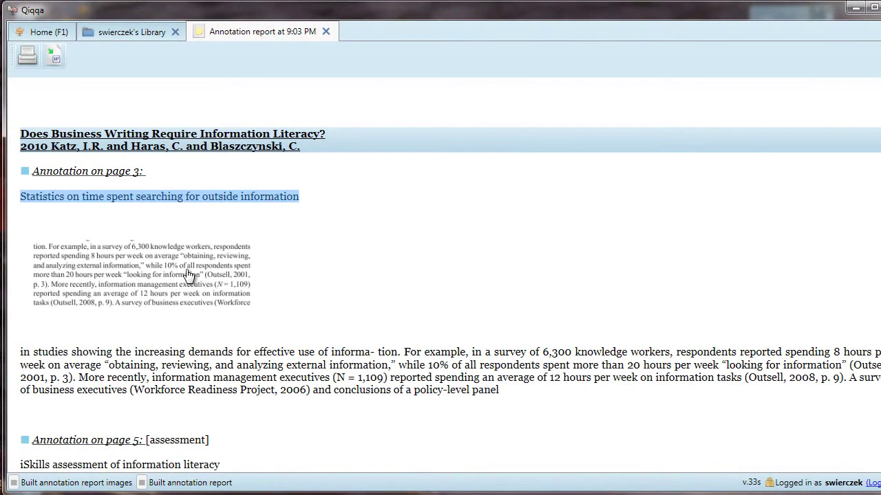
left_click(273, 374)
scroll(273, 374, "down", 2)
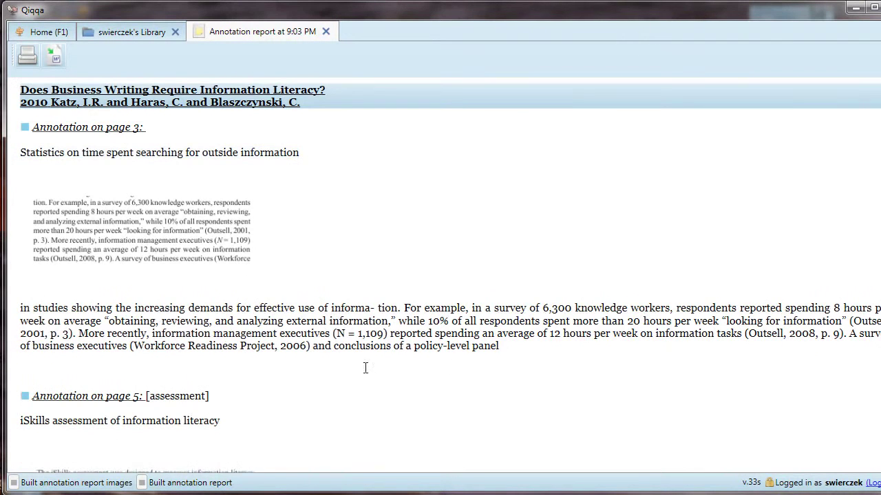
left_click_drag(512, 344, 10, 308)
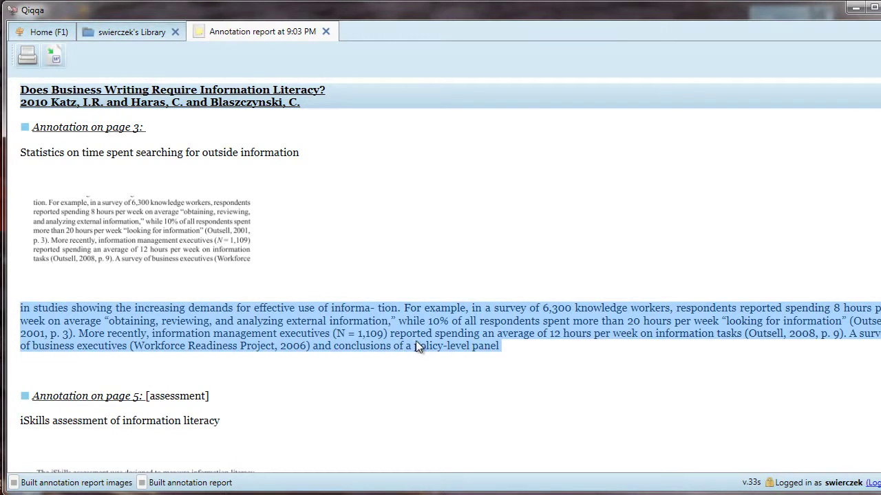
left_click(515, 365)
scroll(578, 344, "down", 5)
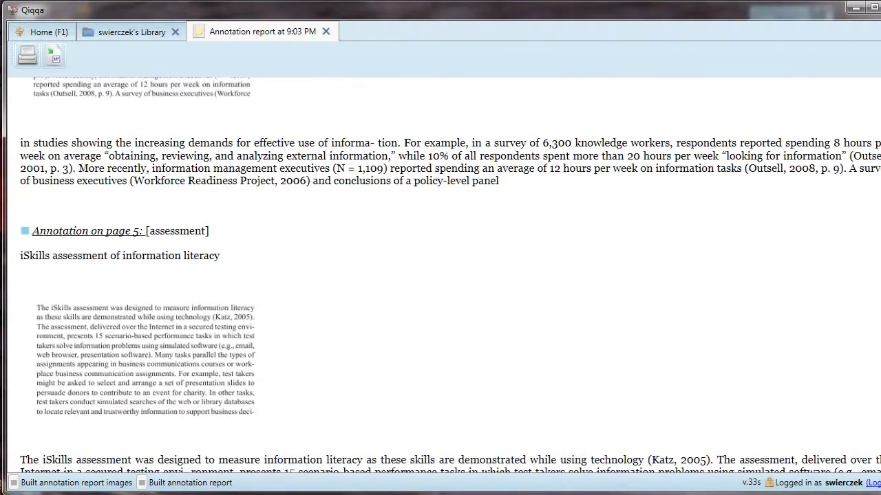
scroll(441, 275, "down", 15)
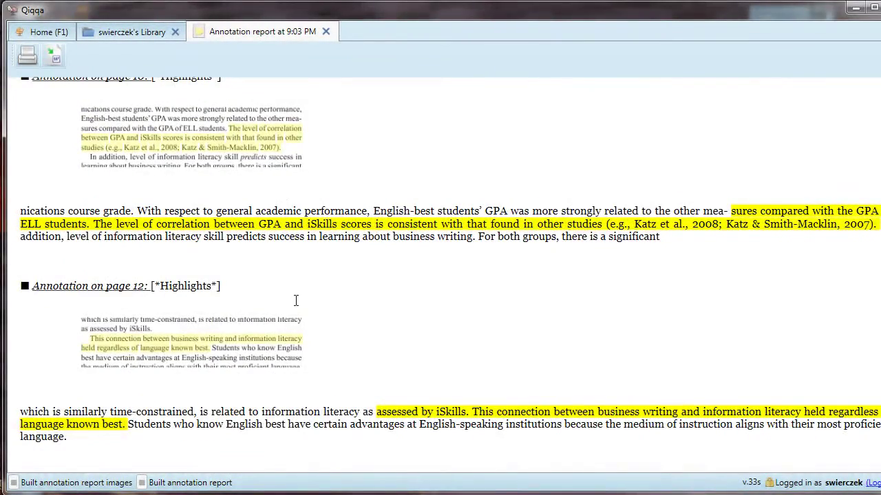
Step: Open the paper at its page-12 annotation and scroll through the PDF
left_click(204, 347)
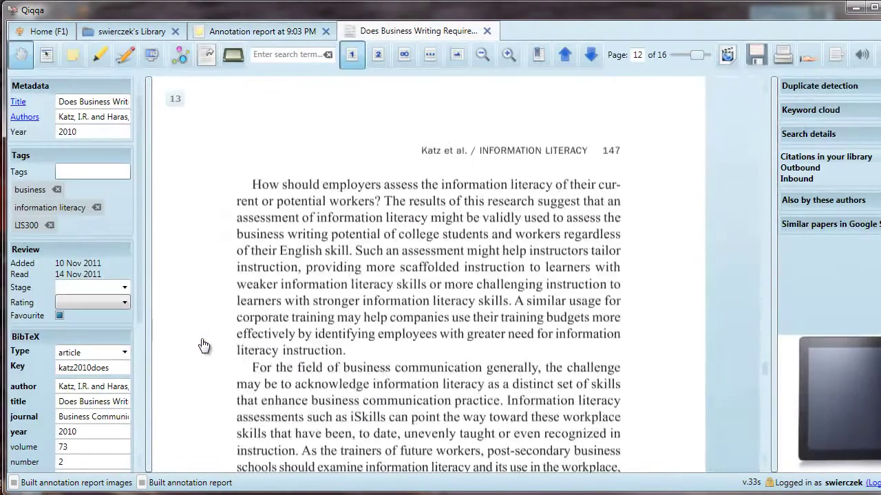
scroll(393, 335, "down", 7)
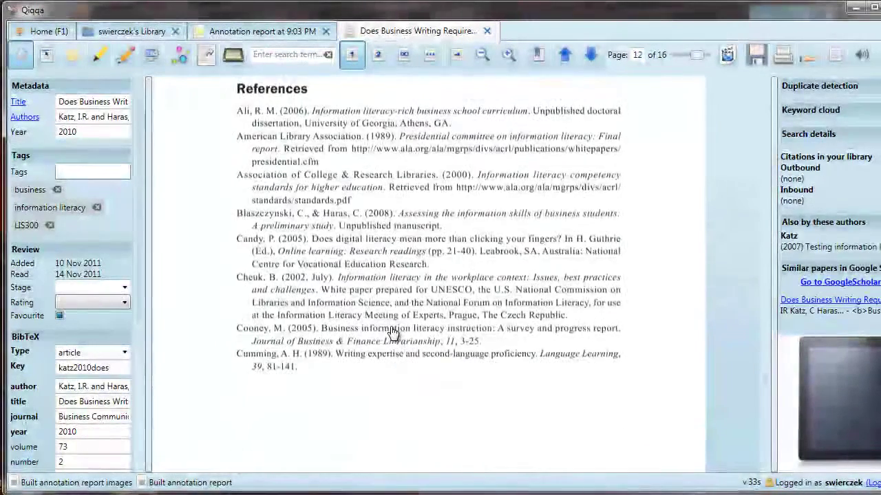
scroll(393, 335, "down", 5)
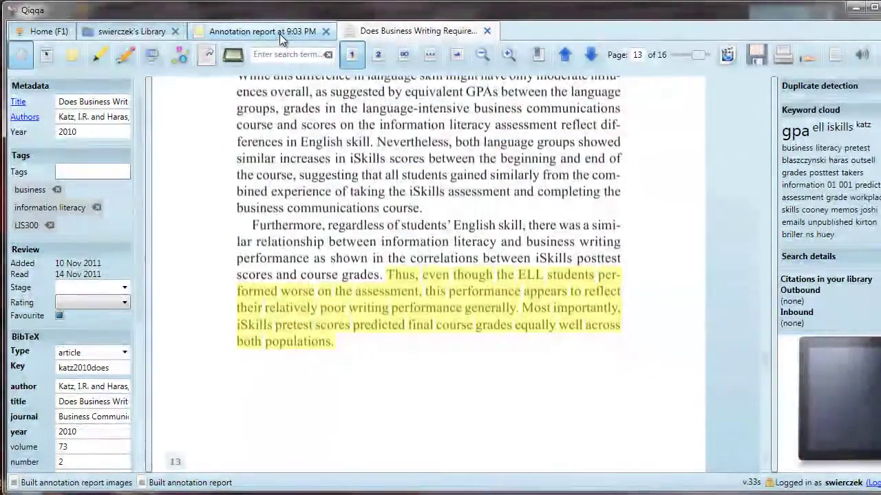
Step: Return to the annotation report and scroll down to the Entering Unfamiliar Territory annotations
left_click(279, 34)
scroll(556, 328, "down", 3)
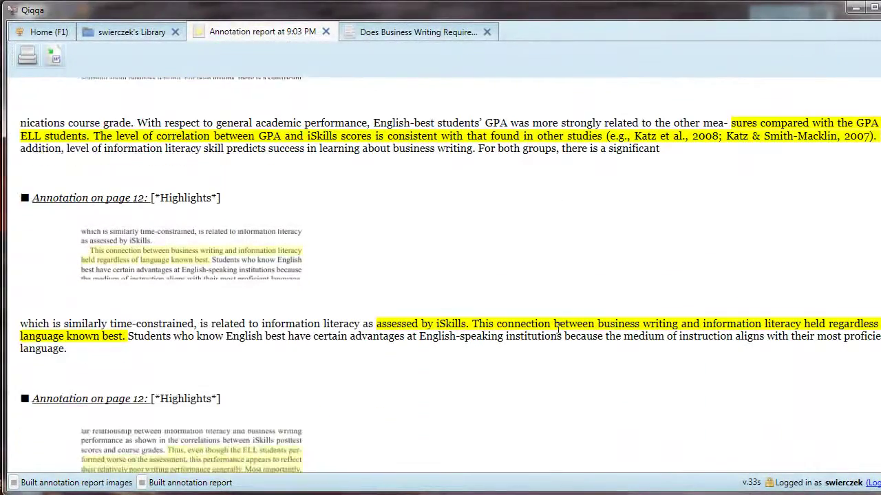
scroll(557, 329, "down", 8)
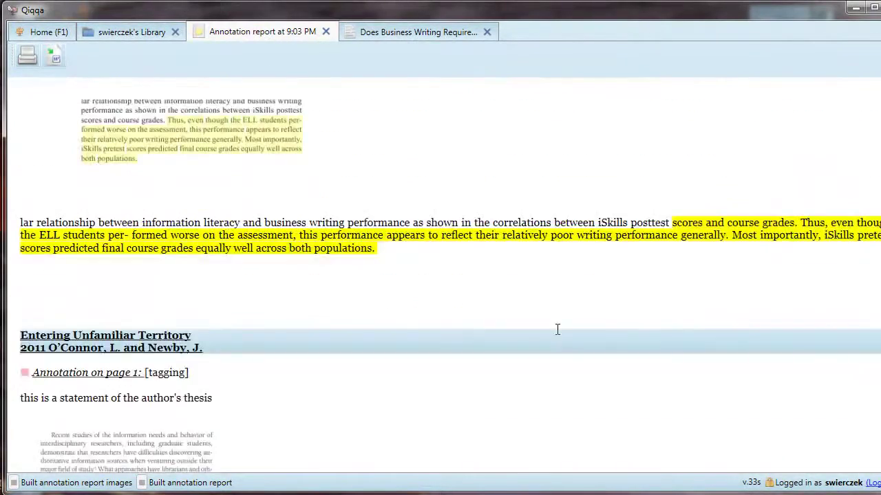
scroll(557, 330, "down", 6)
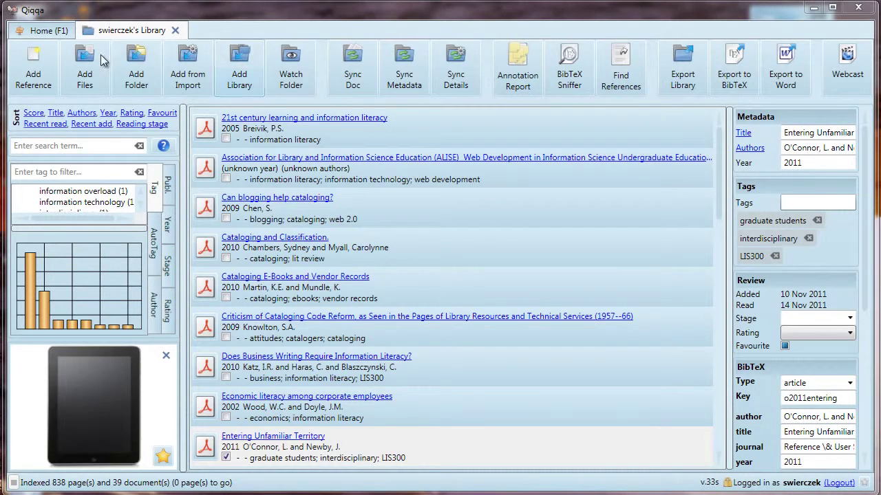
Step: Show the library's Home overview, then switch from Firefox back to Qiqqa
left_click(46, 31)
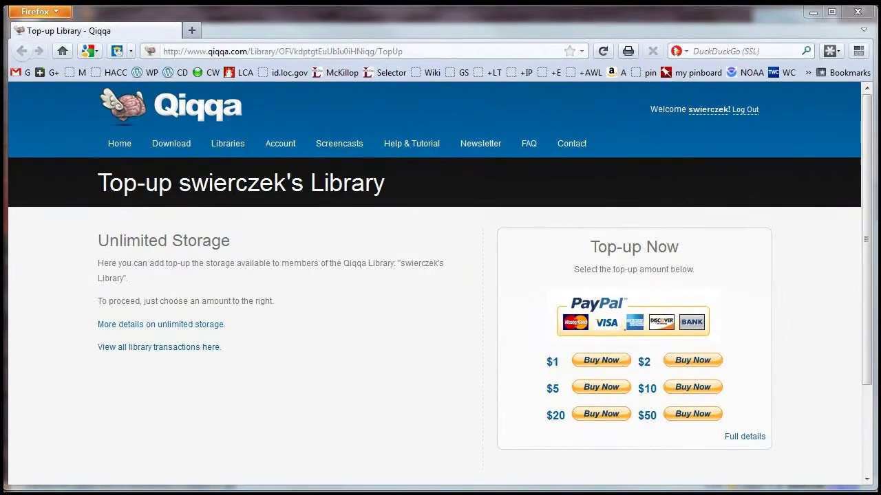
key("alt+Tab")
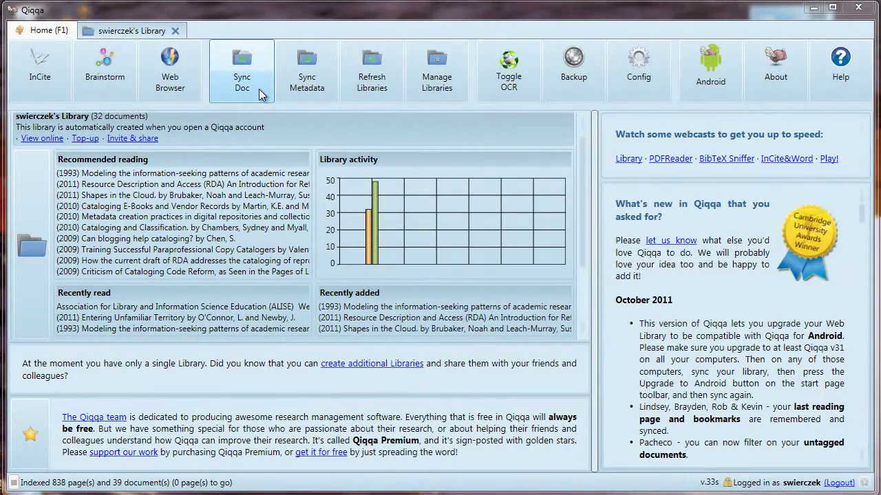
Step: View the library online in Firefox, then follow Libraries to the Get unlimited space link
left_click(64, 33)
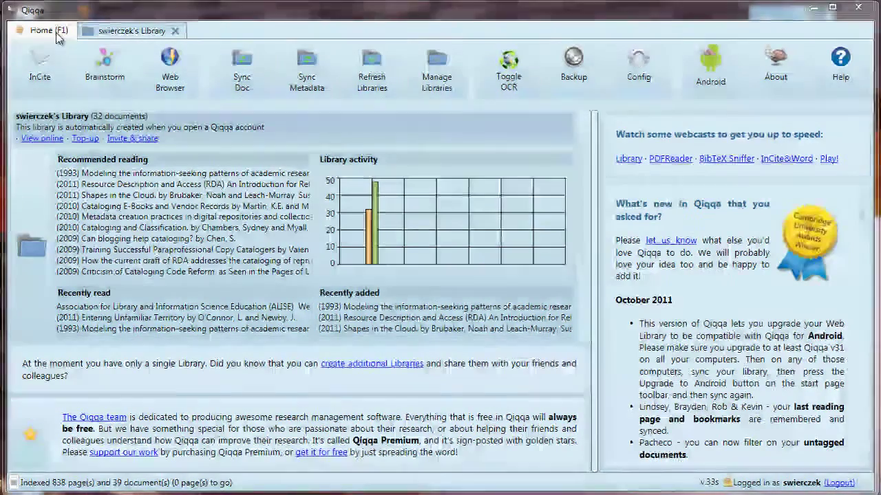
left_click(33, 140)
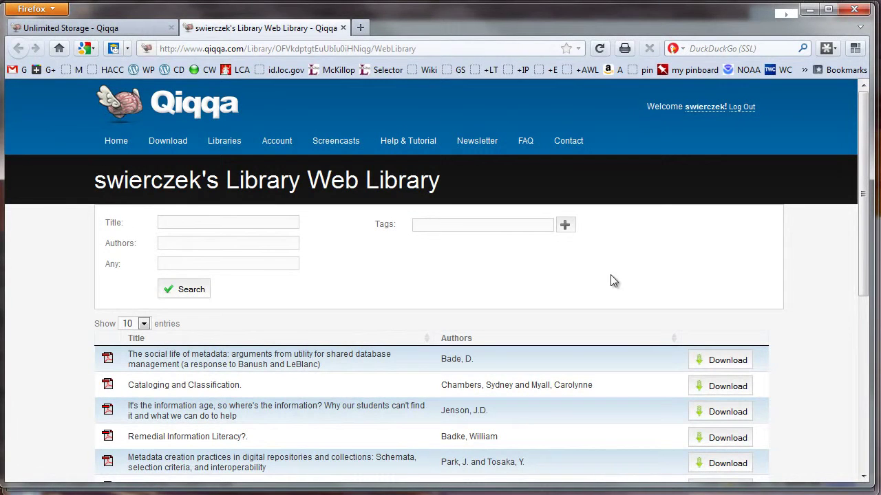
scroll(797, 291, "down", 2)
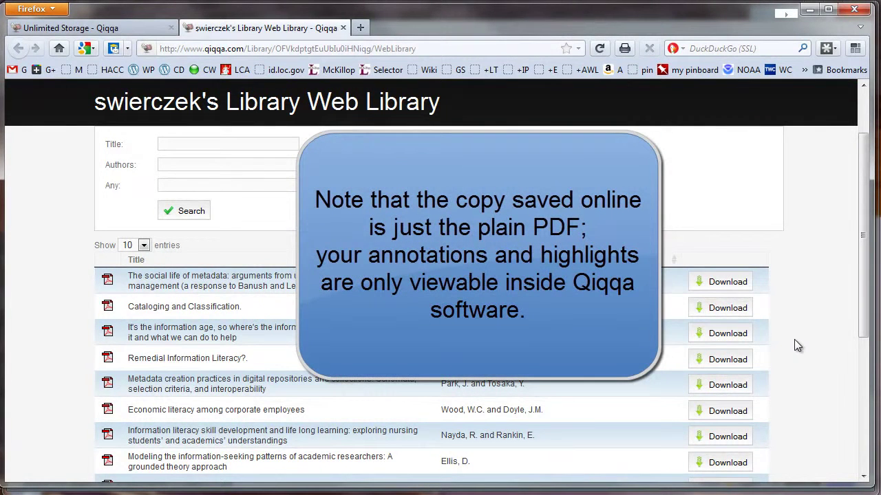
scroll(794, 339, "up", 2)
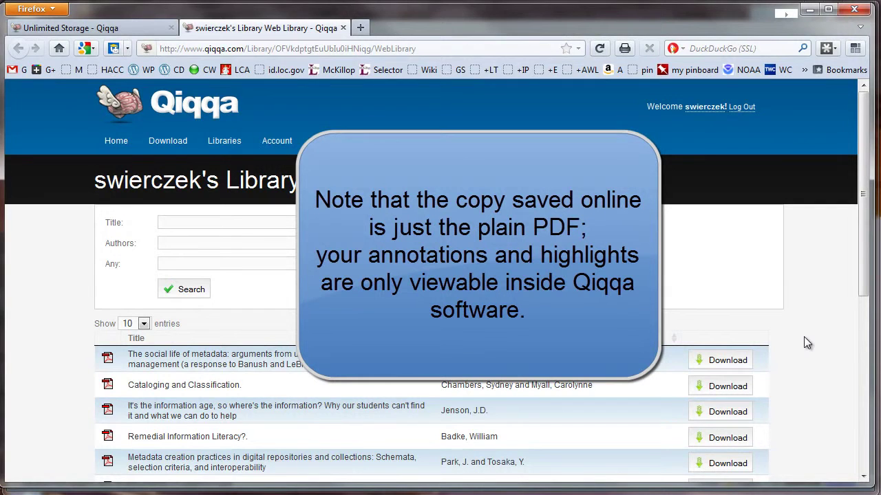
left_click(223, 142)
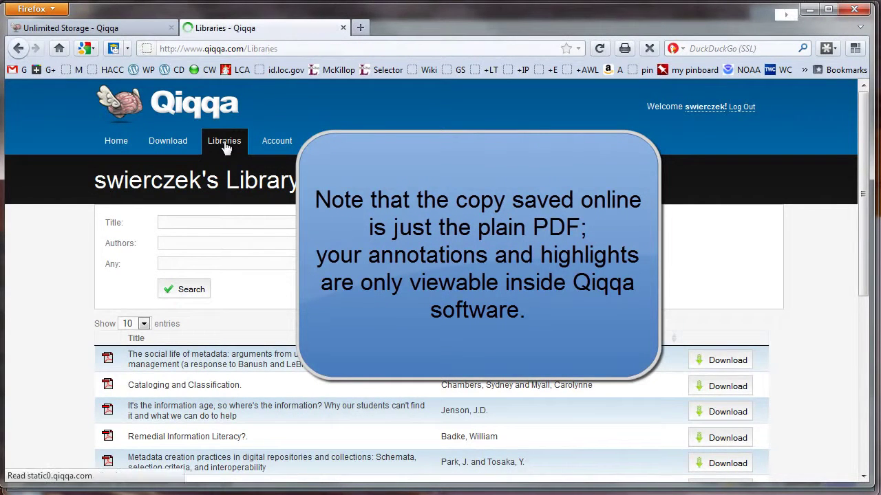
left_click(382, 322)
Step: Read the unlimited storage pricing, marking the $0.13 monthly cost example, then return to Qiqqa
left_click(184, 323)
scroll(378, 351, "down", 5)
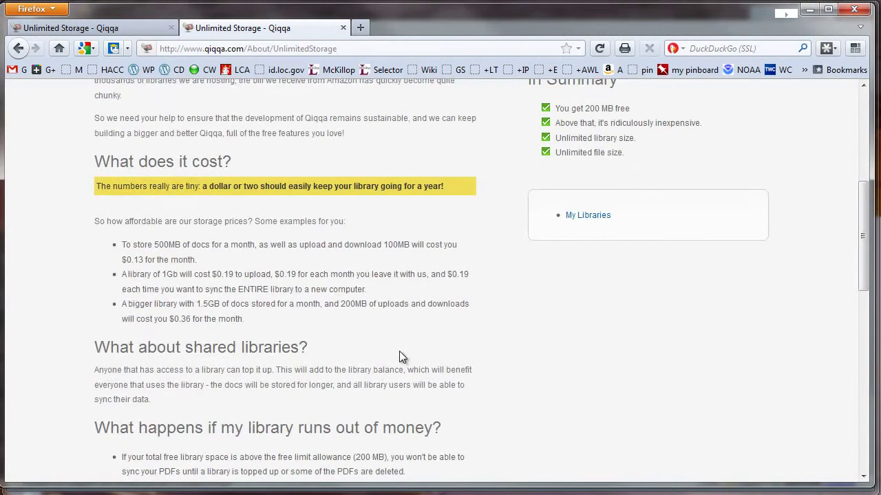
left_click_drag(146, 259, 108, 260)
left_click(519, 341)
scroll(518, 341, "up", 4)
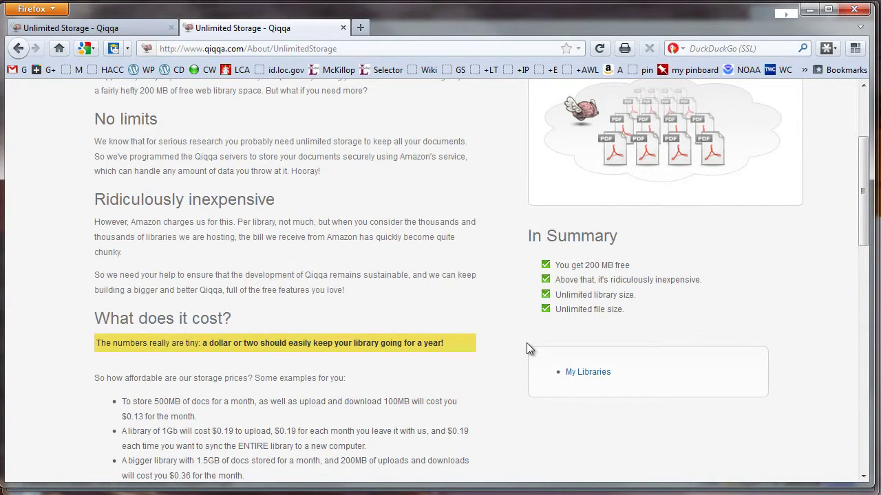
scroll(529, 350, "down", 2)
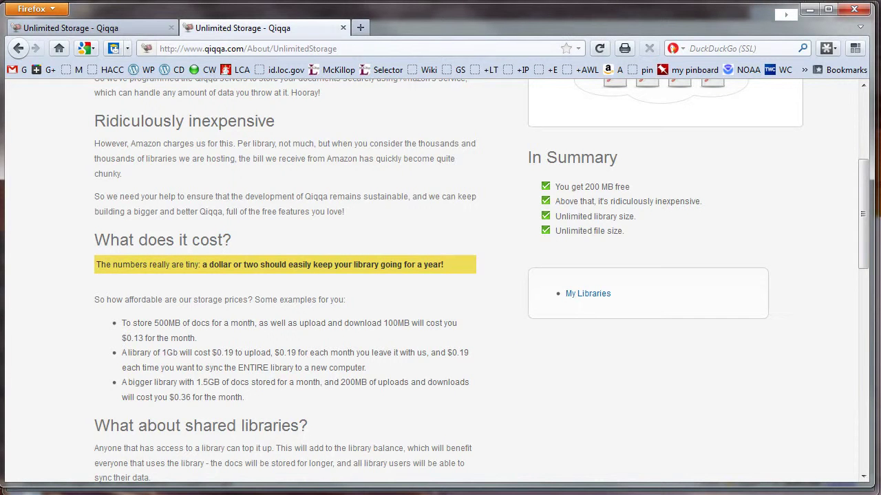
key("alt+Tab")
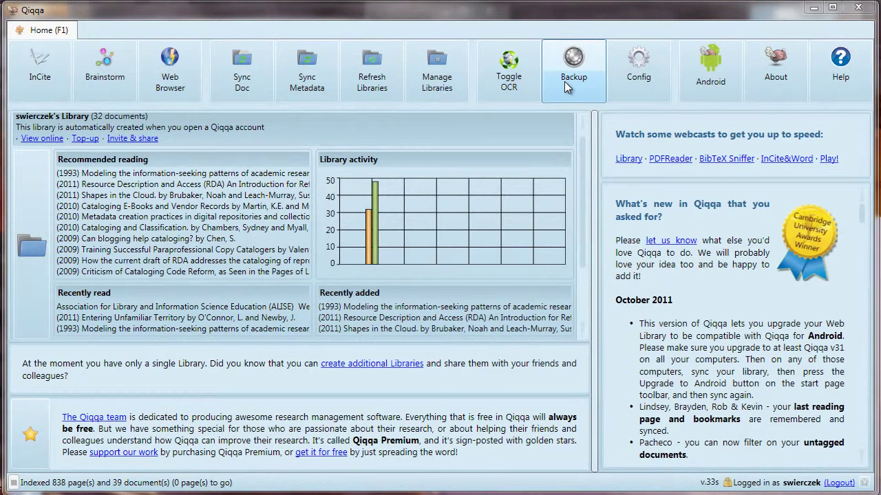
Step: Start a database Backup from Home, cancel the Save As, and acknowledge the cancellation warning
left_click(589, 91)
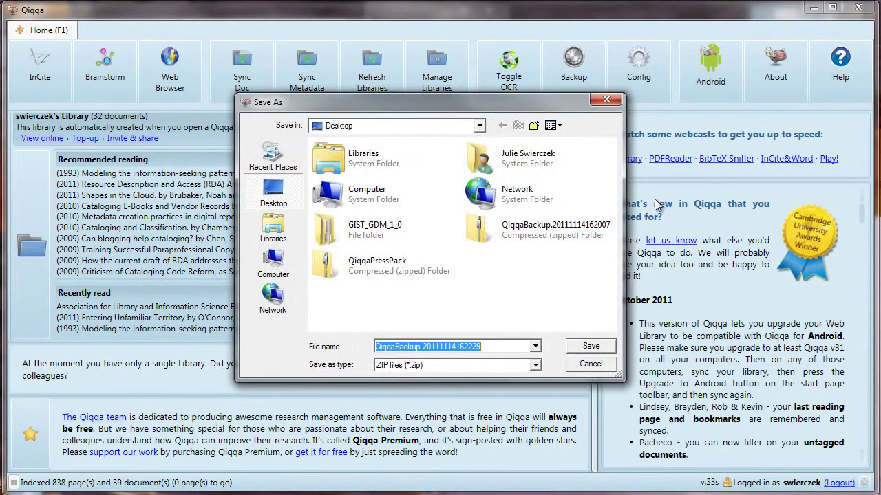
left_click(608, 369)
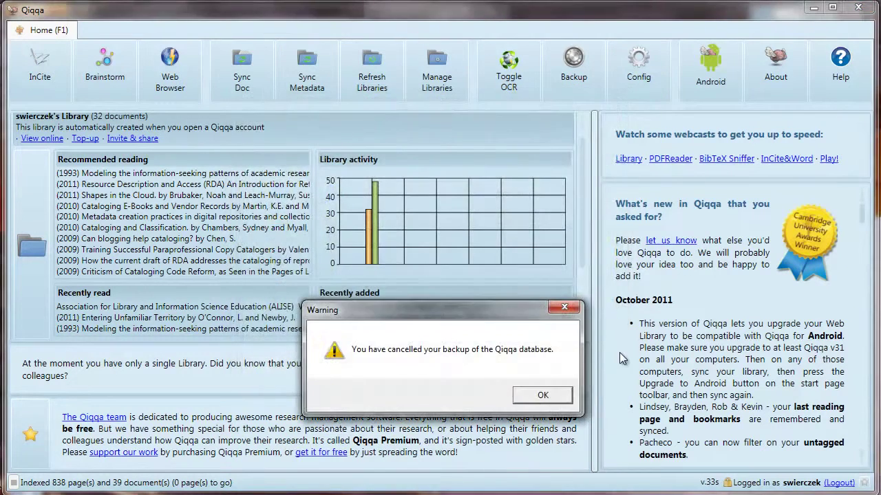
left_click(542, 395)
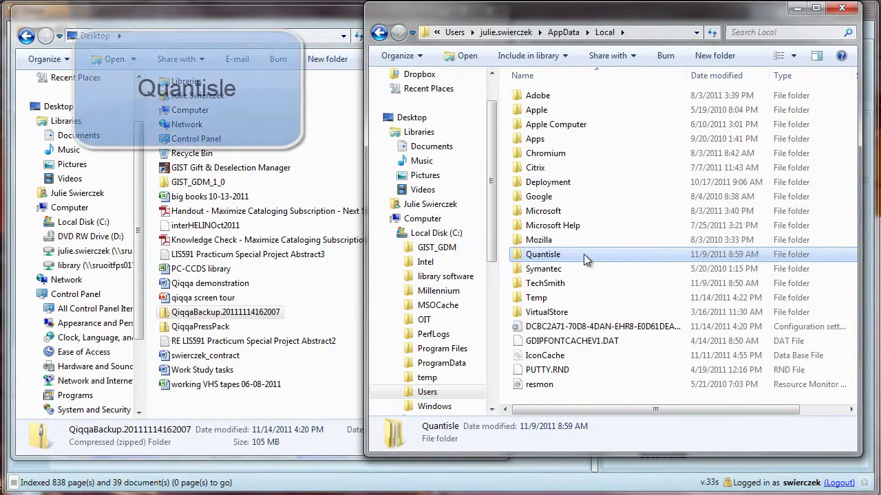
Step: Open the local Quantisle folder and the Qiqqa folder inside the QiqqaBackup zip
double_click(583, 254)
double_click(553, 94)
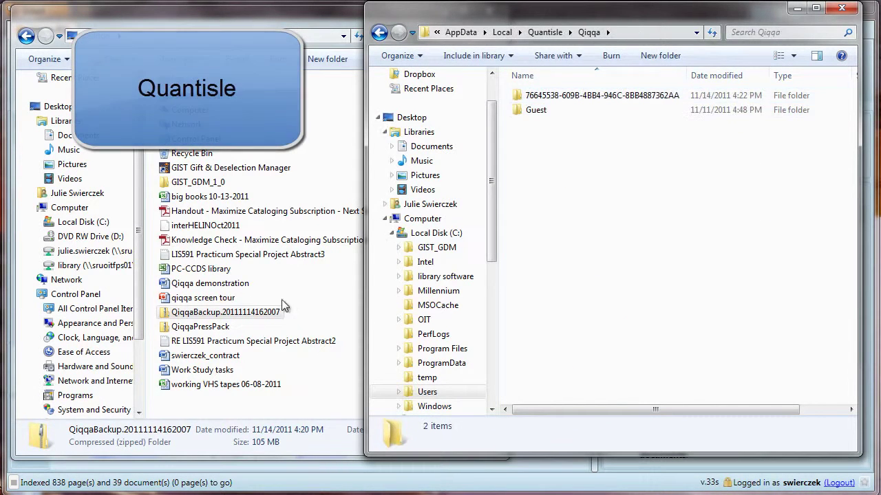
double_click(251, 312)
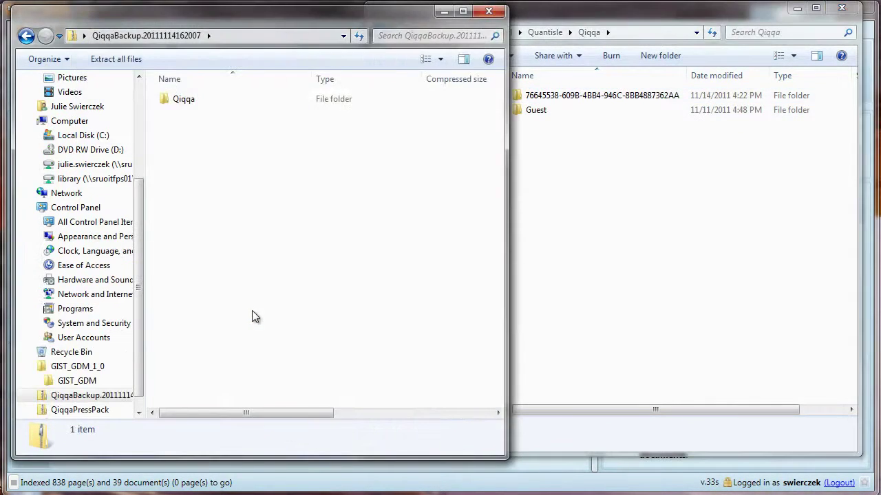
double_click(183, 99)
Step: Copy the backed-up library ID folder, then bring up actions for the existing library folder
left_click(220, 100)
right_click(220, 101)
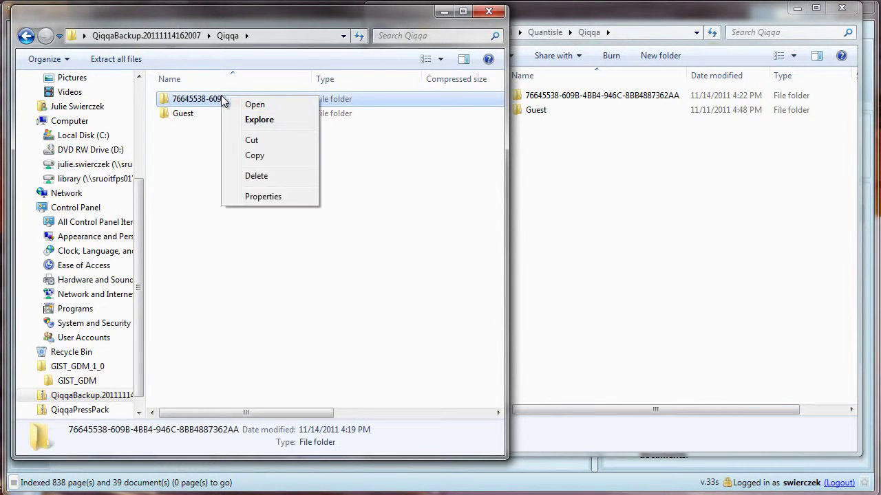
left_click(278, 157)
left_click(542, 97)
right_click(542, 100)
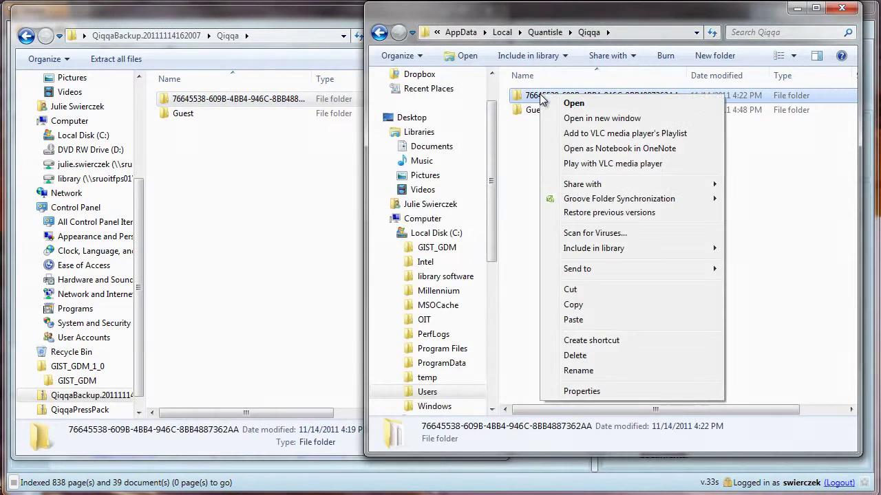